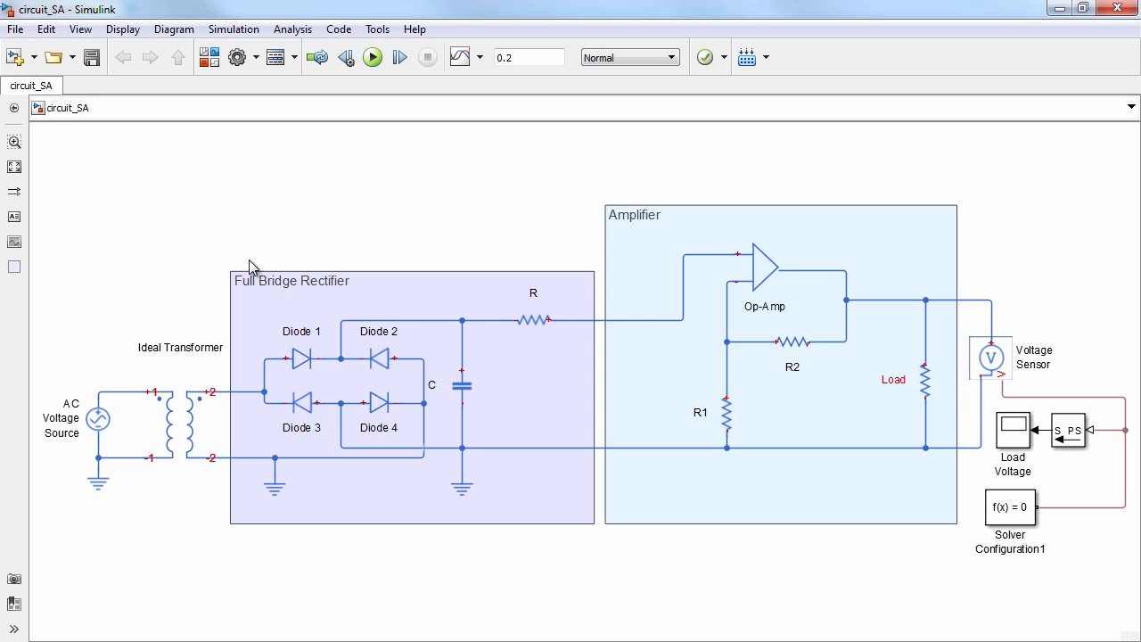
Examine the AC voltage source, full bridge rectifier, capacitor C and op-amp amplifier in the circuit model
click(103, 423)
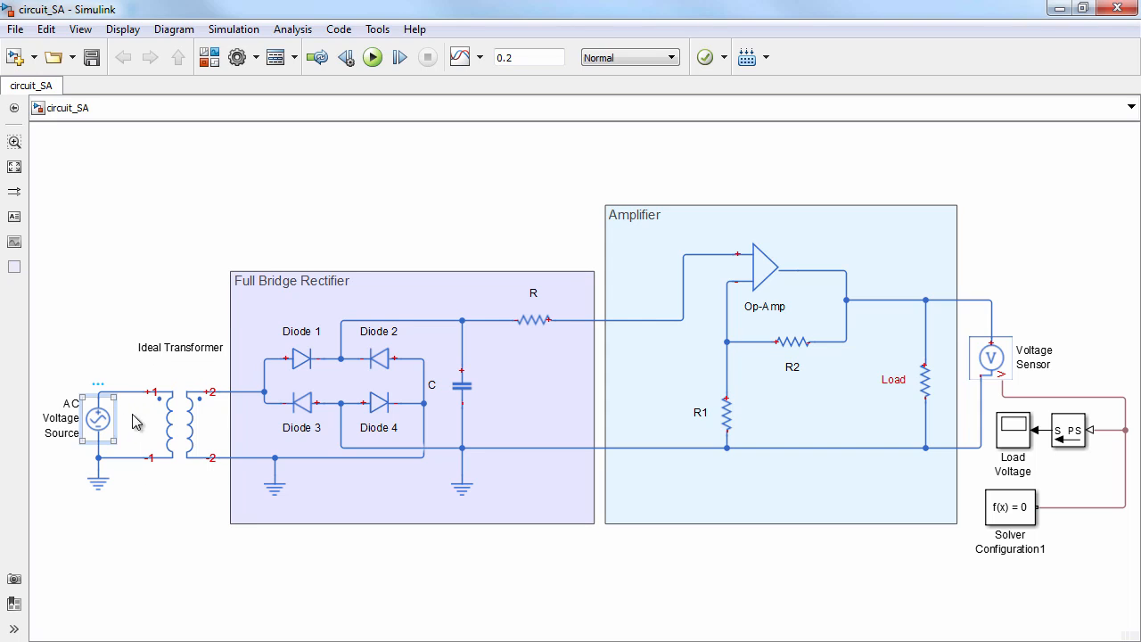
click(263, 428)
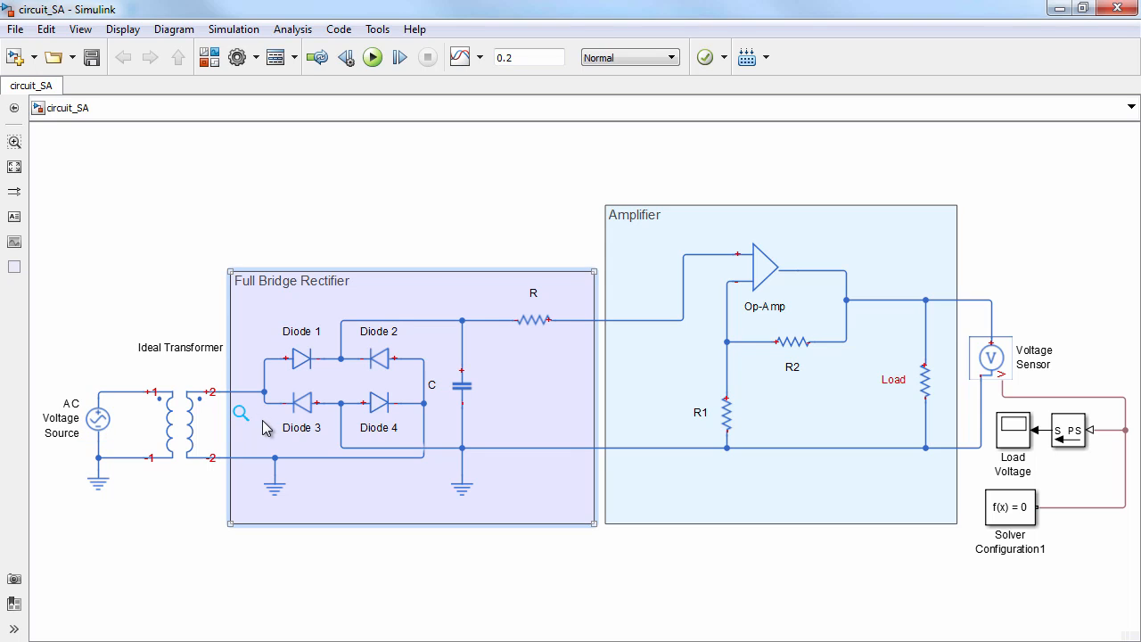
click(453, 393)
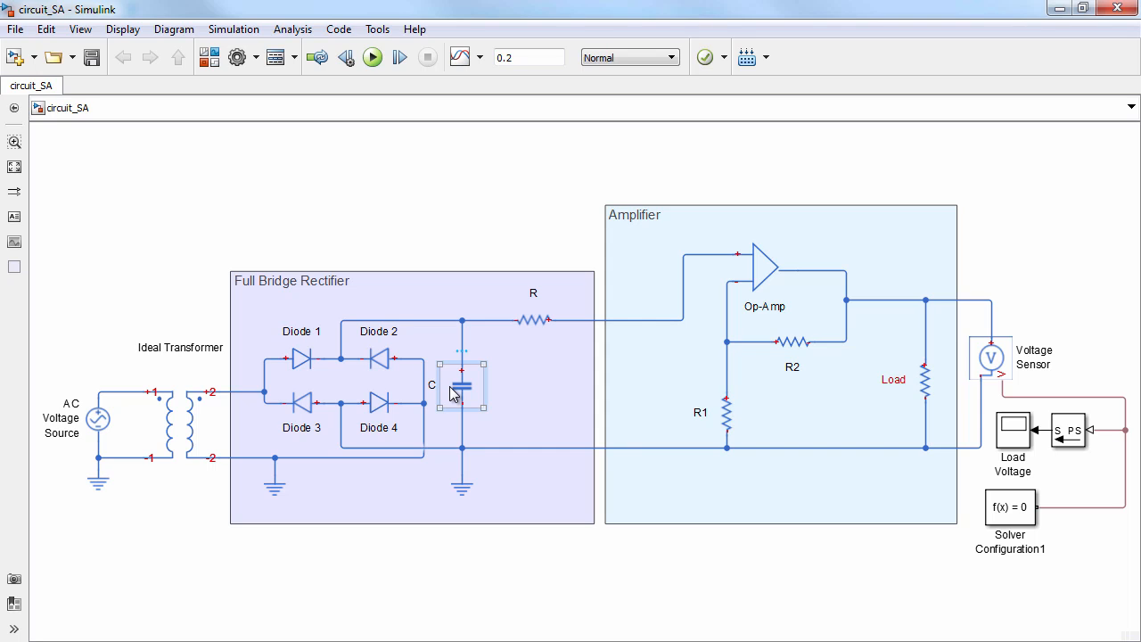
click(768, 277)
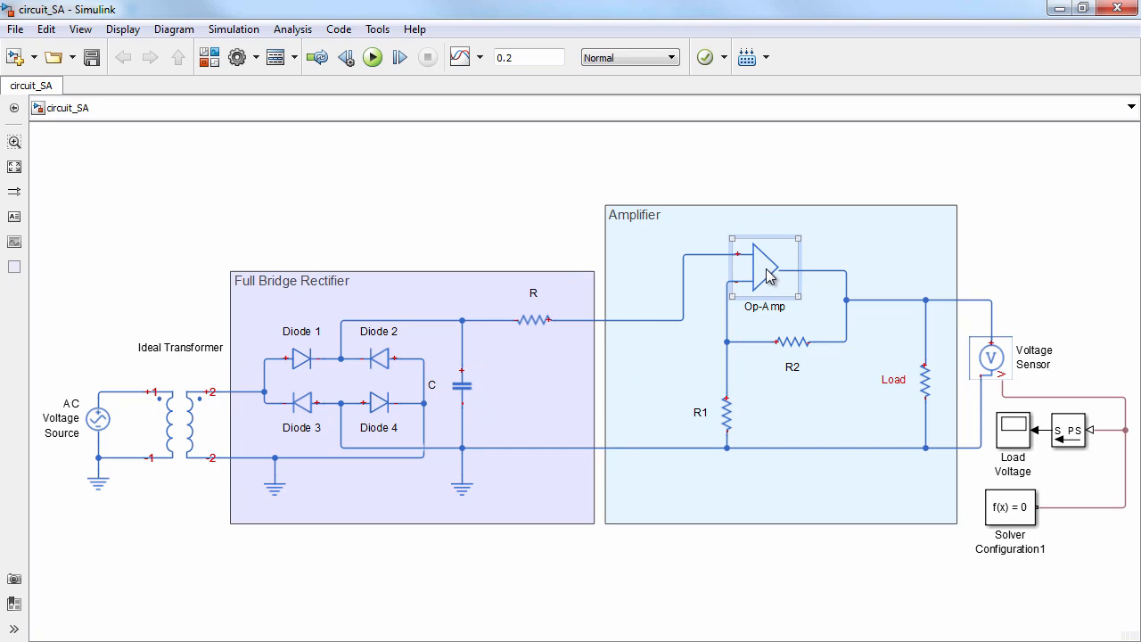
click(695, 322)
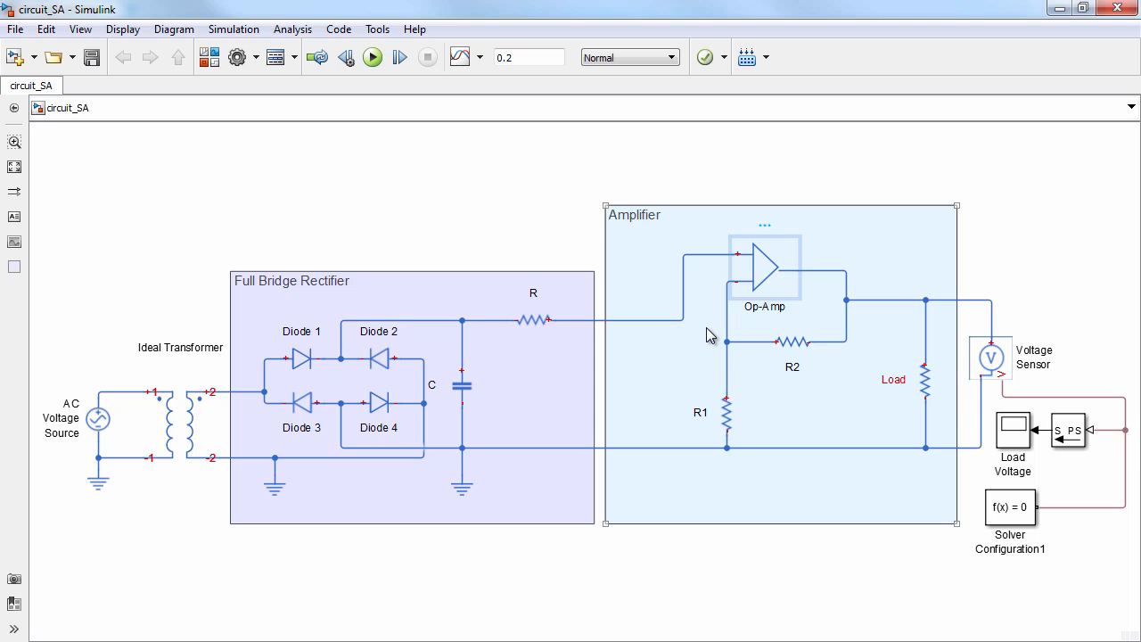
click(526, 201)
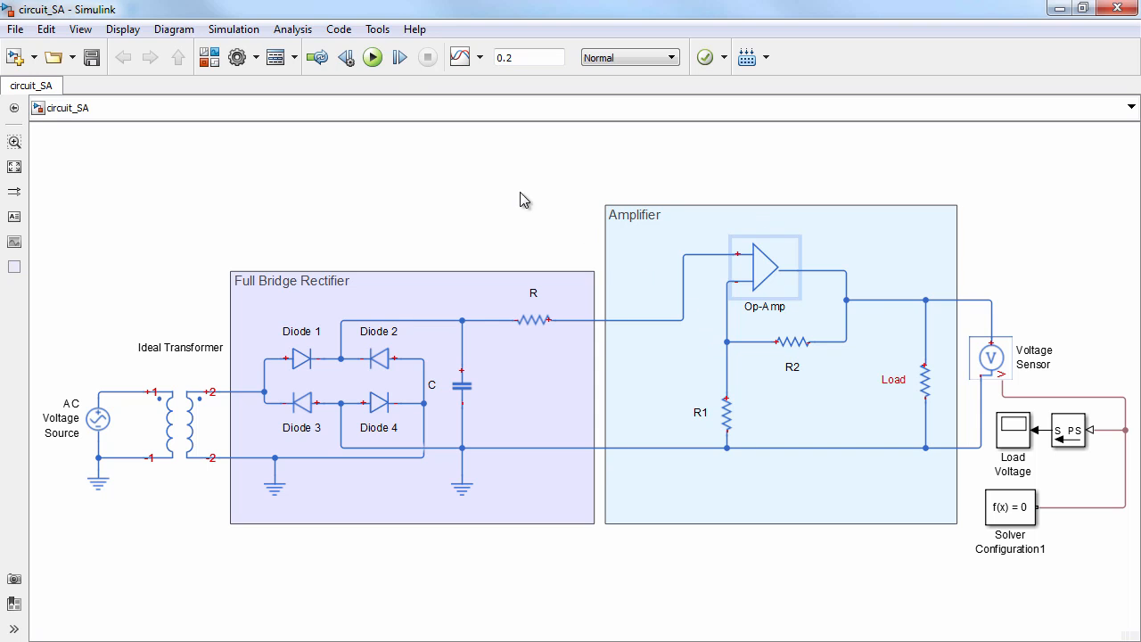
Run the simulation and view the Load Voltage scope's plot
click(373, 59)
click(1007, 429)
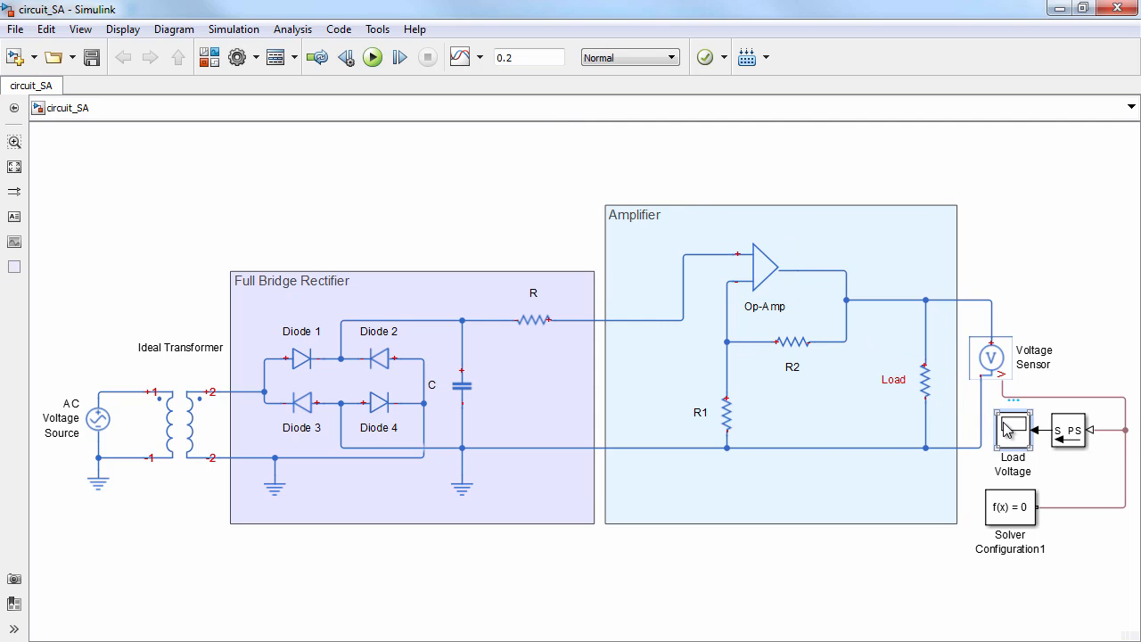
double_click(1008, 428)
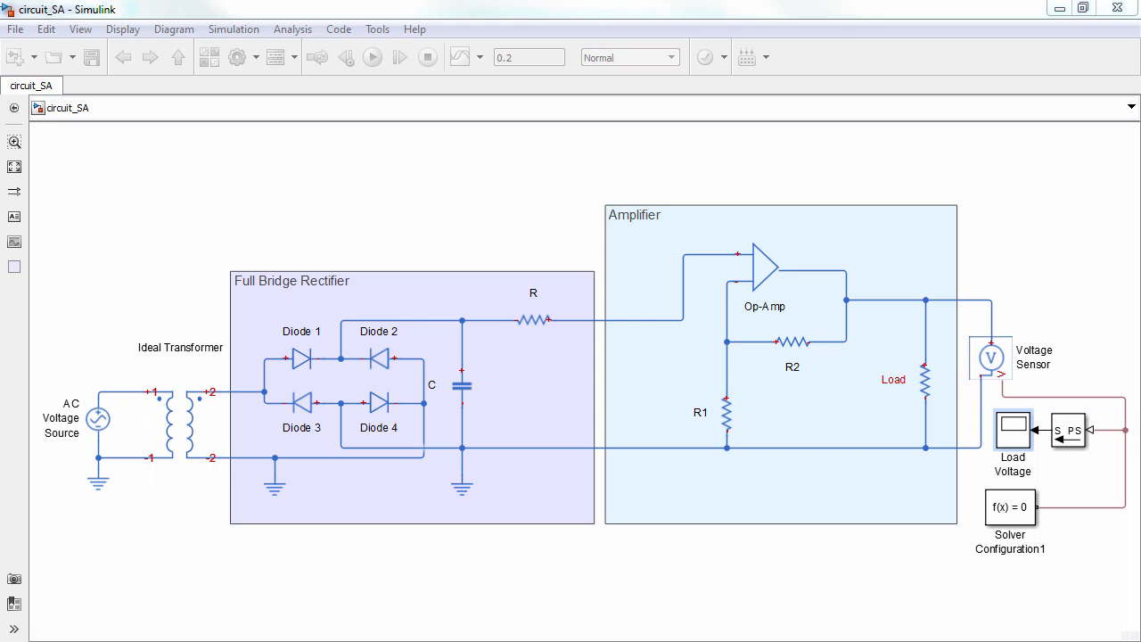
drag(142, 278, 795, 120)
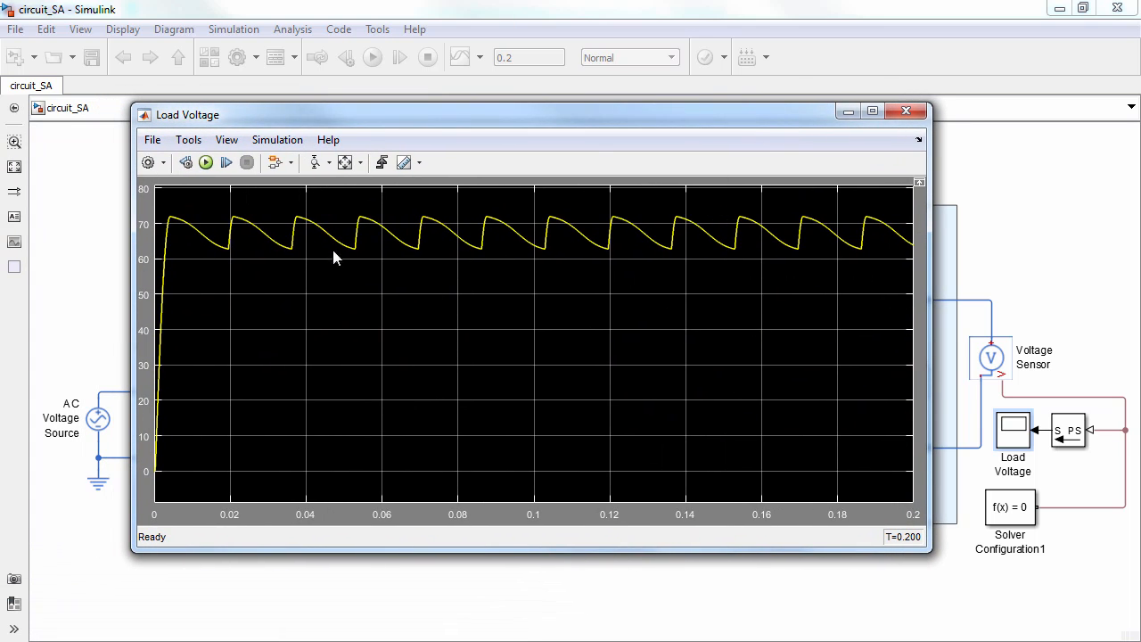
Zoom the Load Voltage plot along the time axis to its initial rise and first cycles, then minimize the scope
click(331, 163)
click(322, 208)
drag(291, 266, 144, 265)
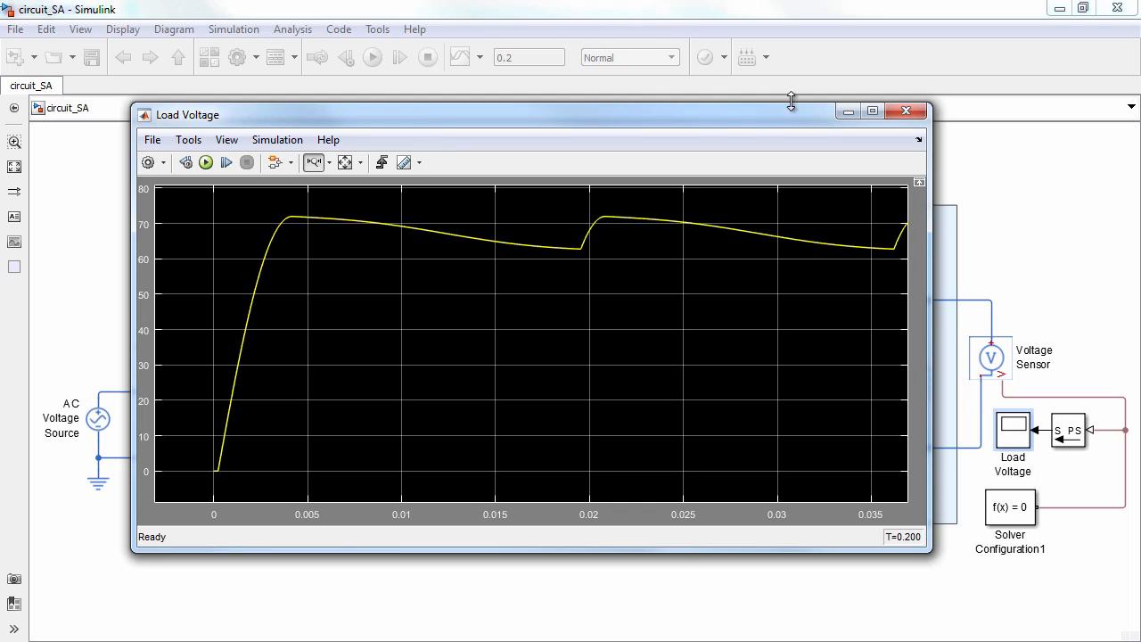
click(843, 112)
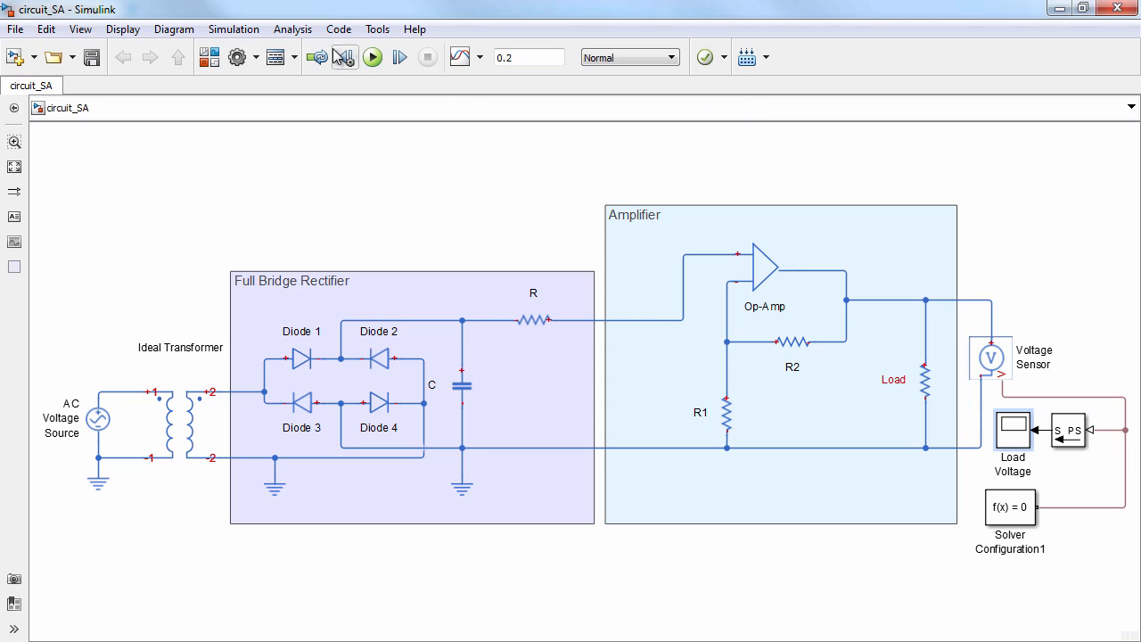
Open the Sensitivity Analysis tool for the circuit model in a maximized window
click(293, 30)
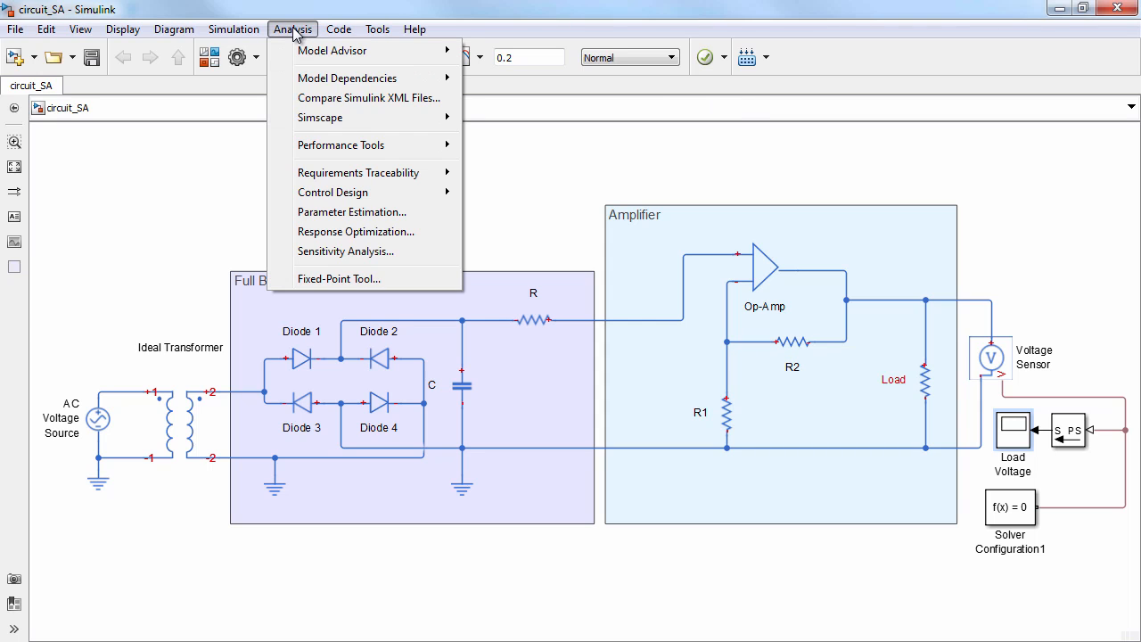
click(328, 252)
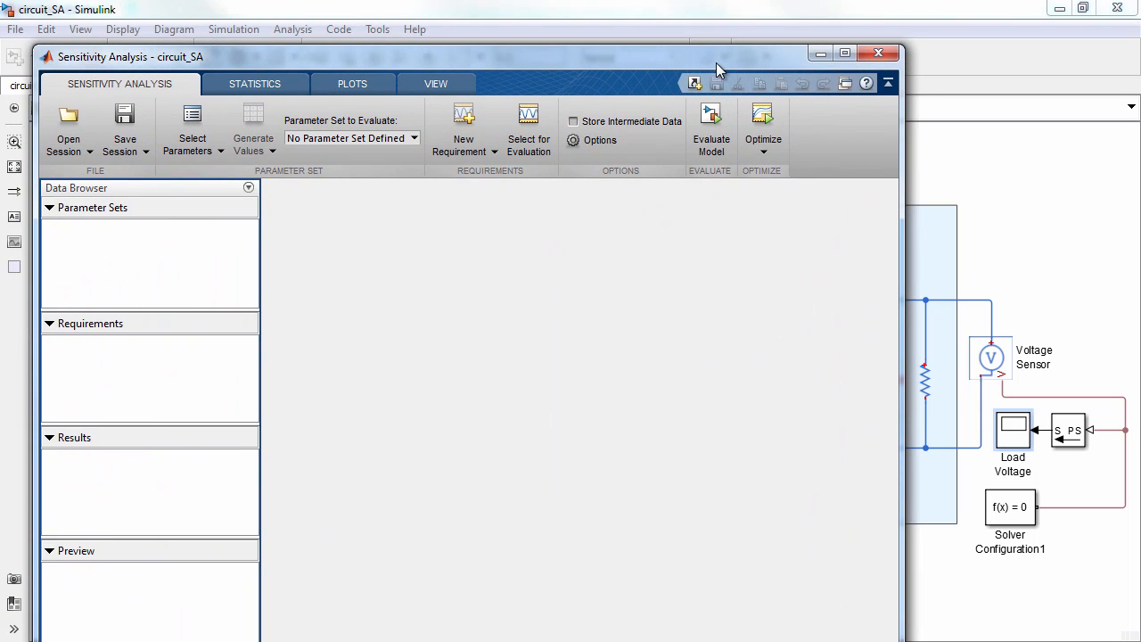
double_click(716, 62)
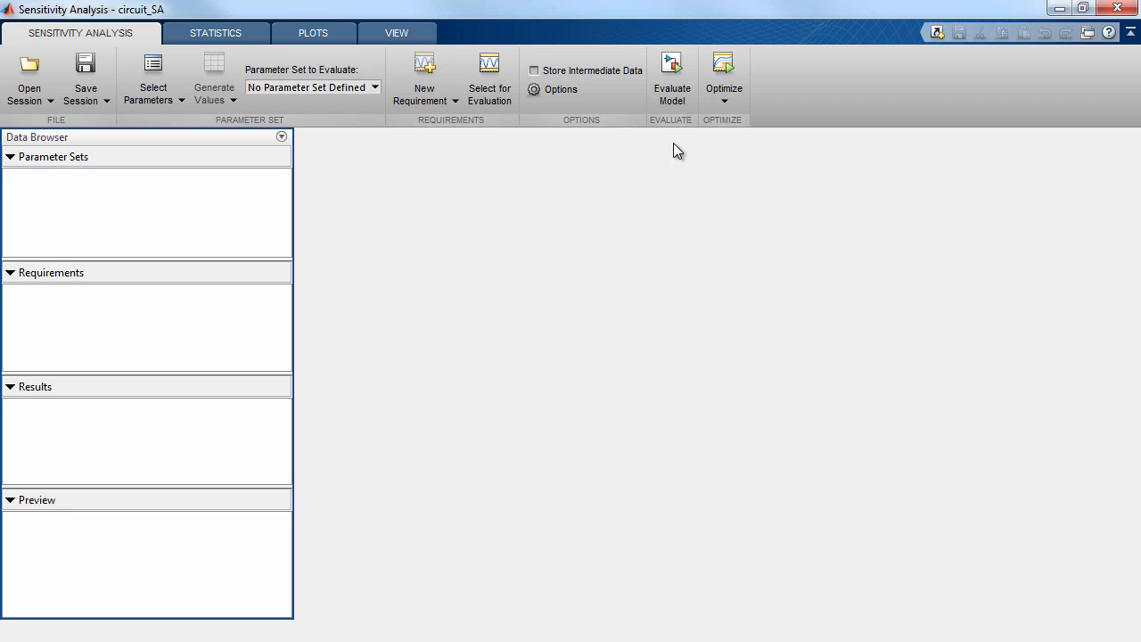
Create a new parameter set containing the variables C, R, R1 and R2
click(157, 103)
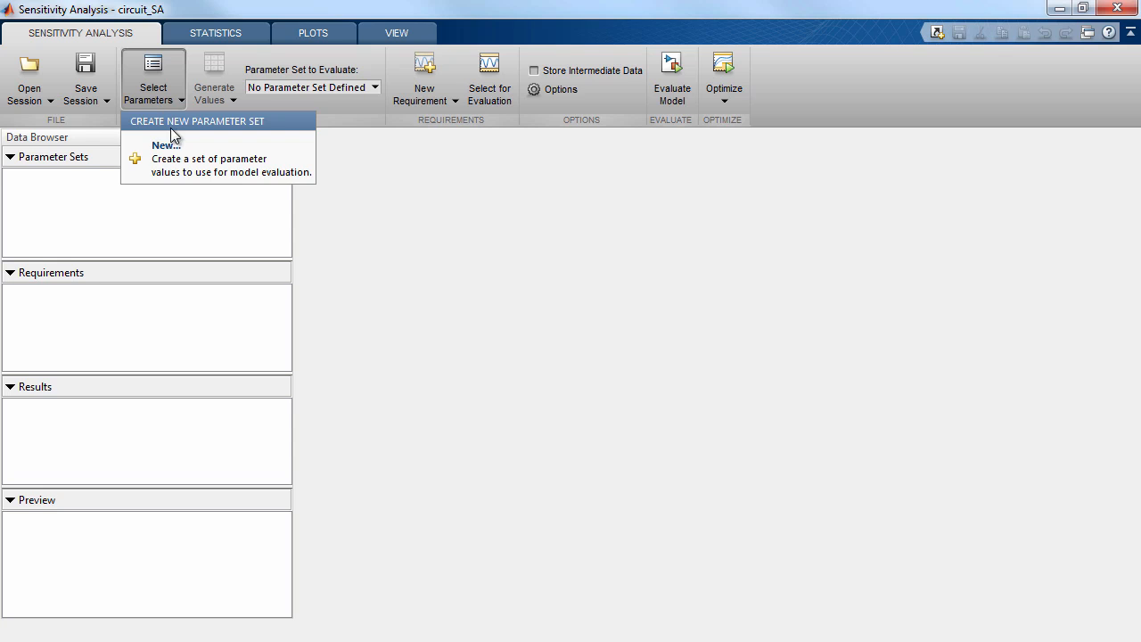
click(179, 152)
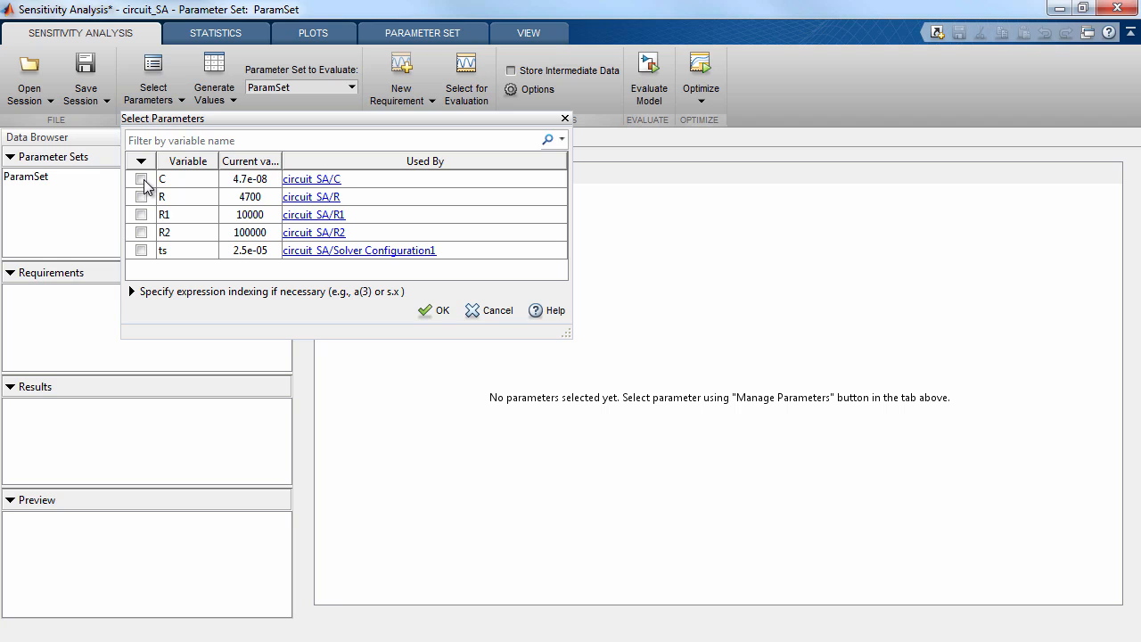
click(141, 179)
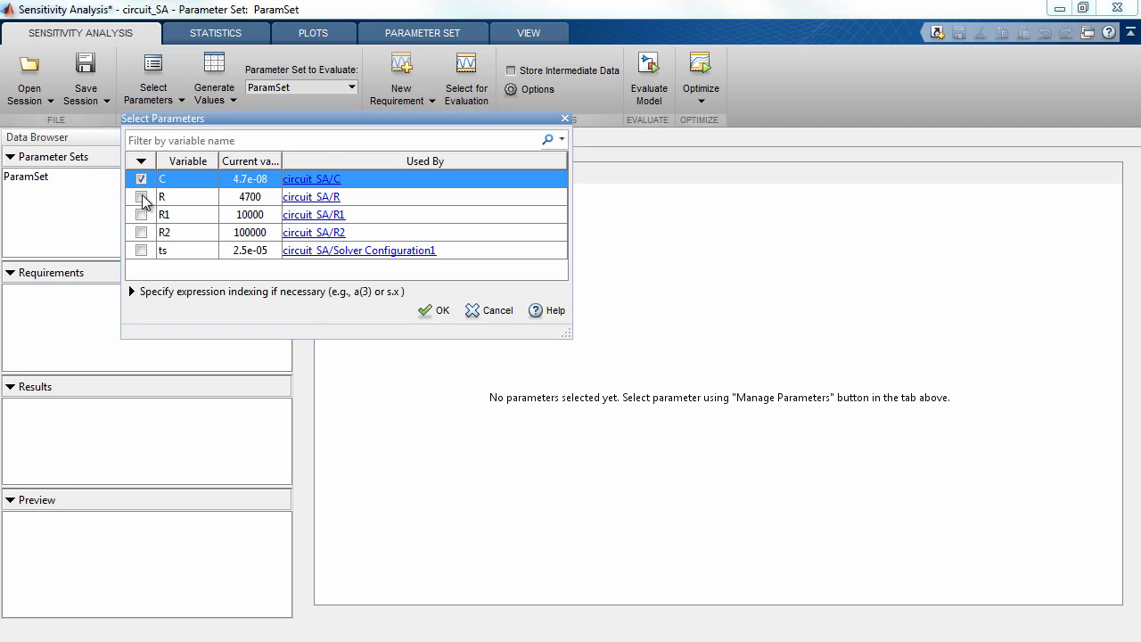
click(141, 197)
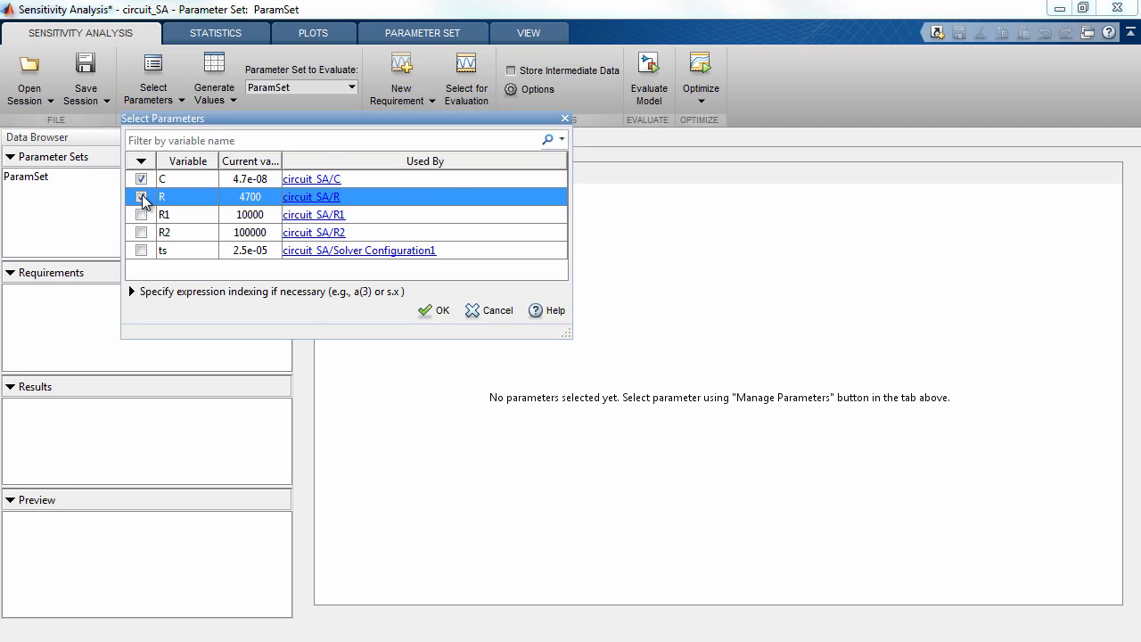
click(140, 213)
click(141, 232)
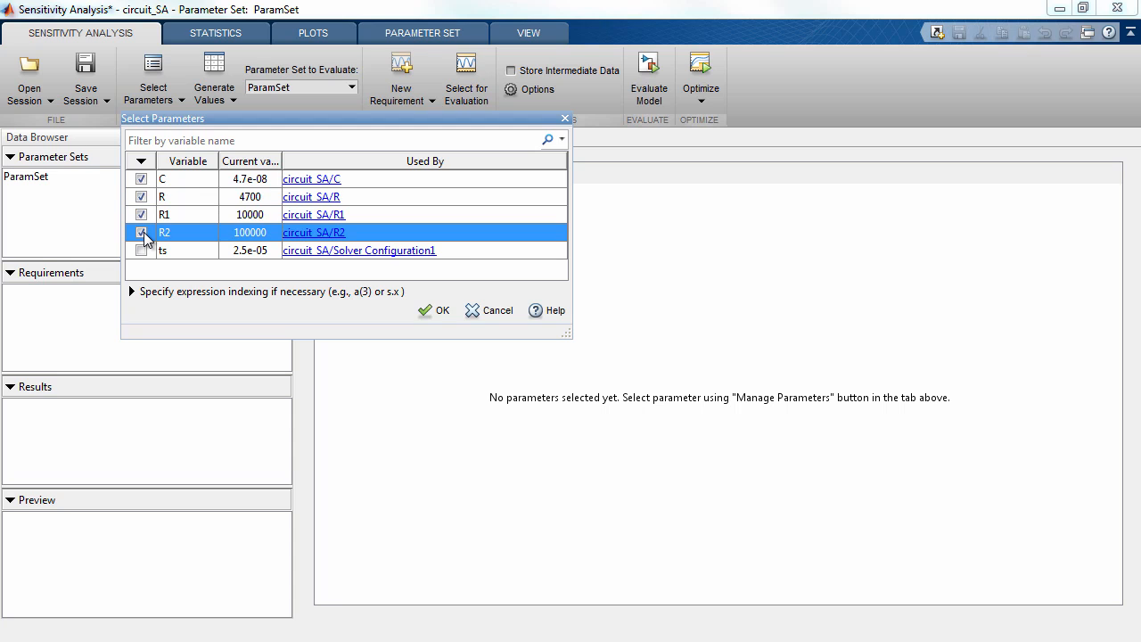
click(432, 311)
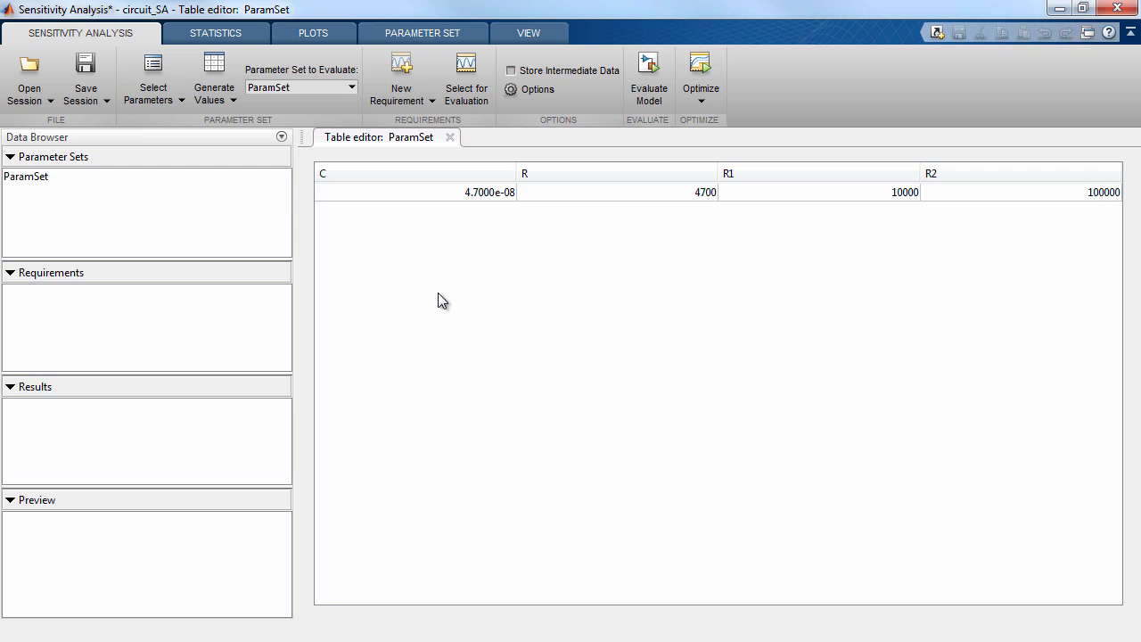
Locate the components C, R, R1 and R2 in the Simulink circuit model
click(1059, 9)
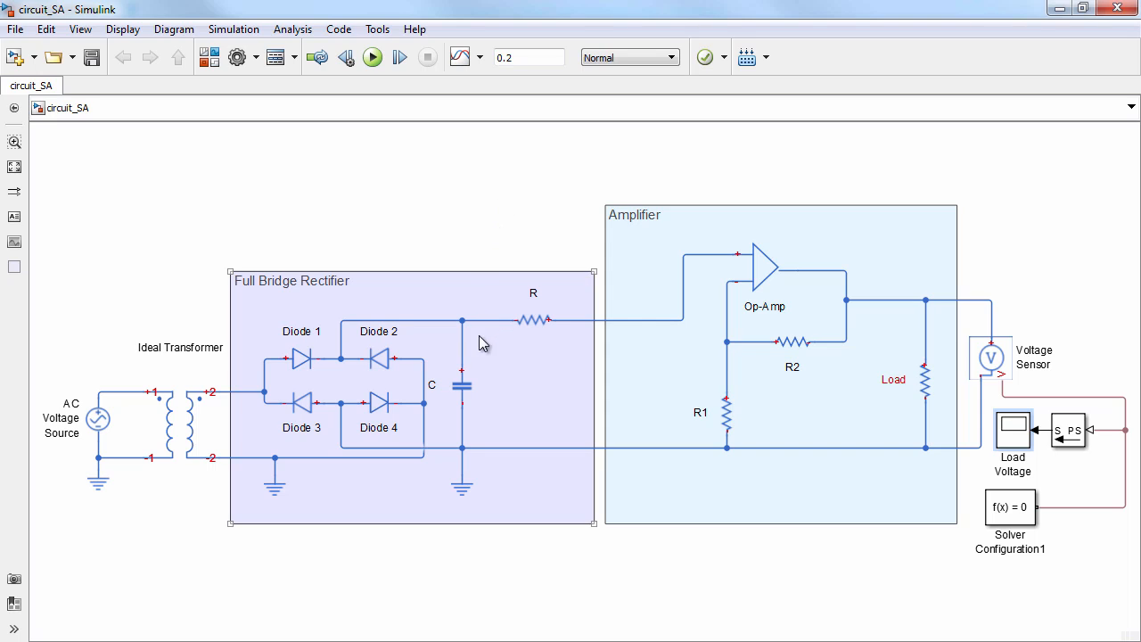
click(471, 385)
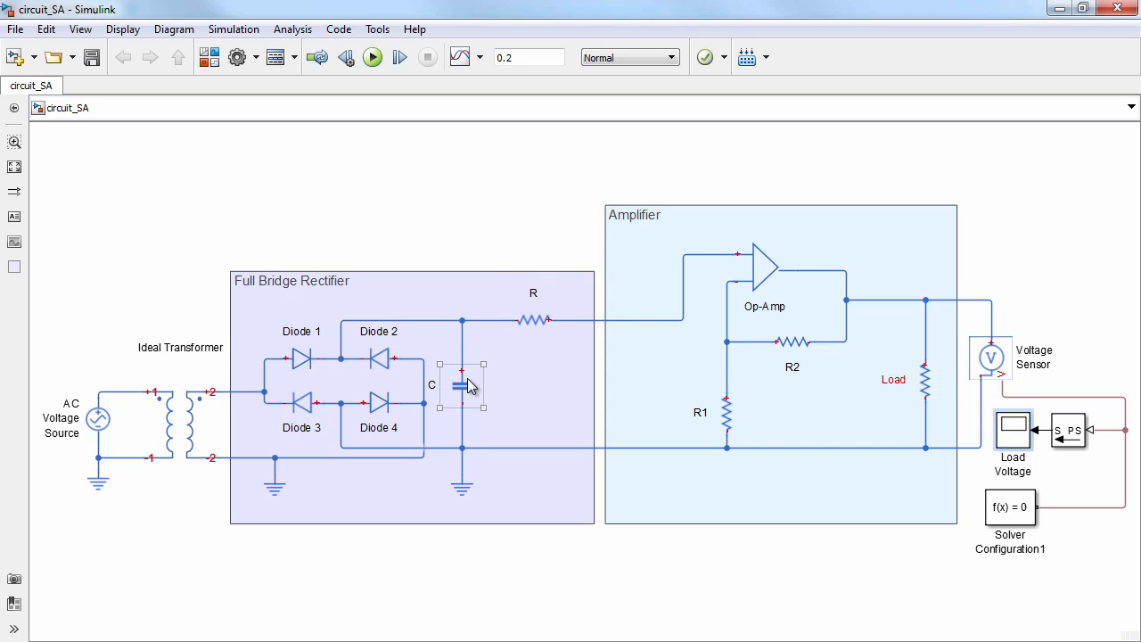
click(530, 328)
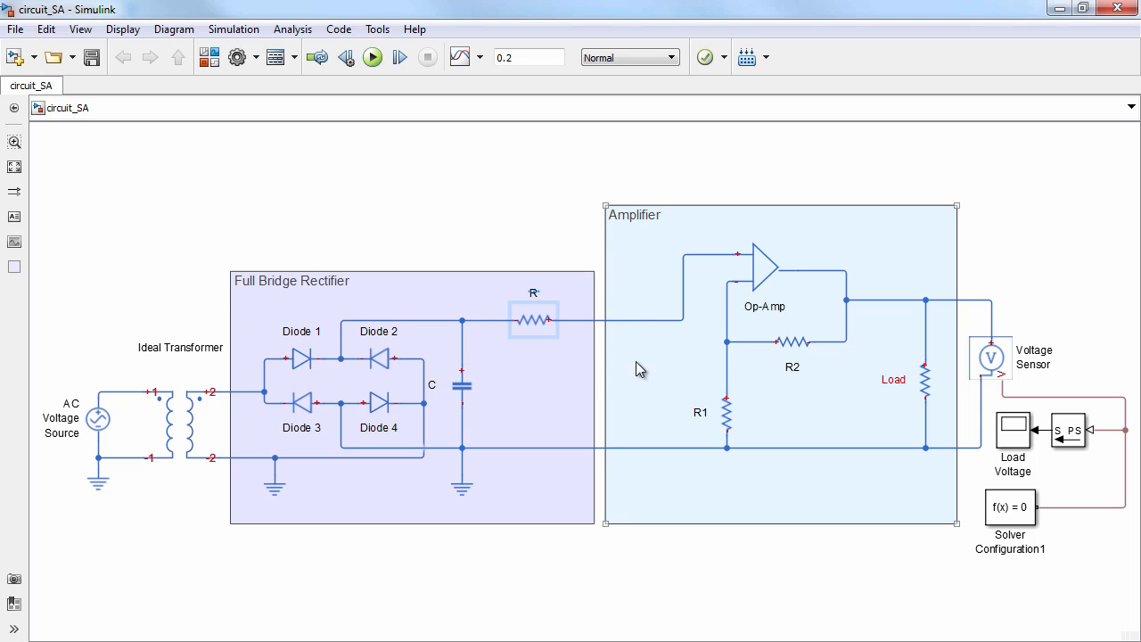
click(724, 415)
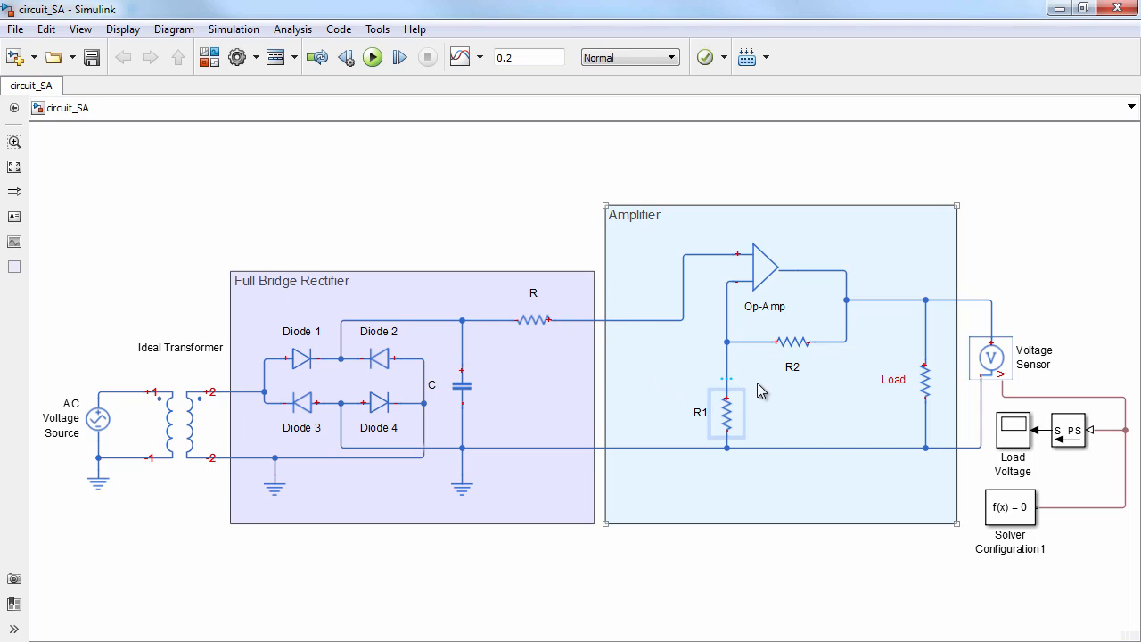
click(796, 348)
click(783, 396)
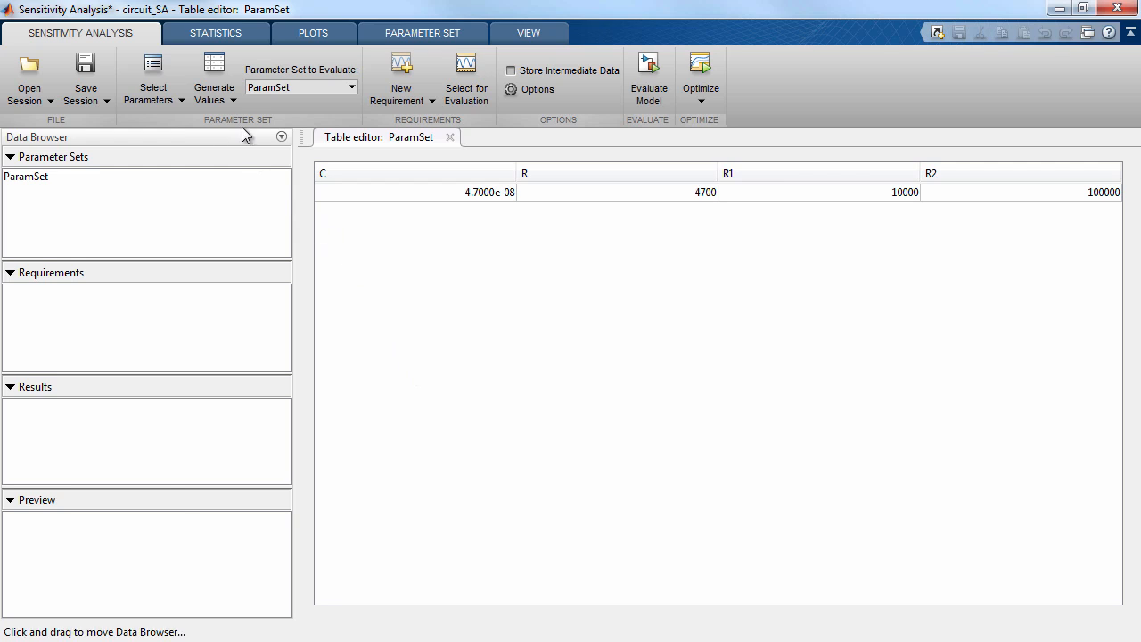
Set up random value generation for ParamSet with 50 samples, keeping Random as the sampling method
click(236, 100)
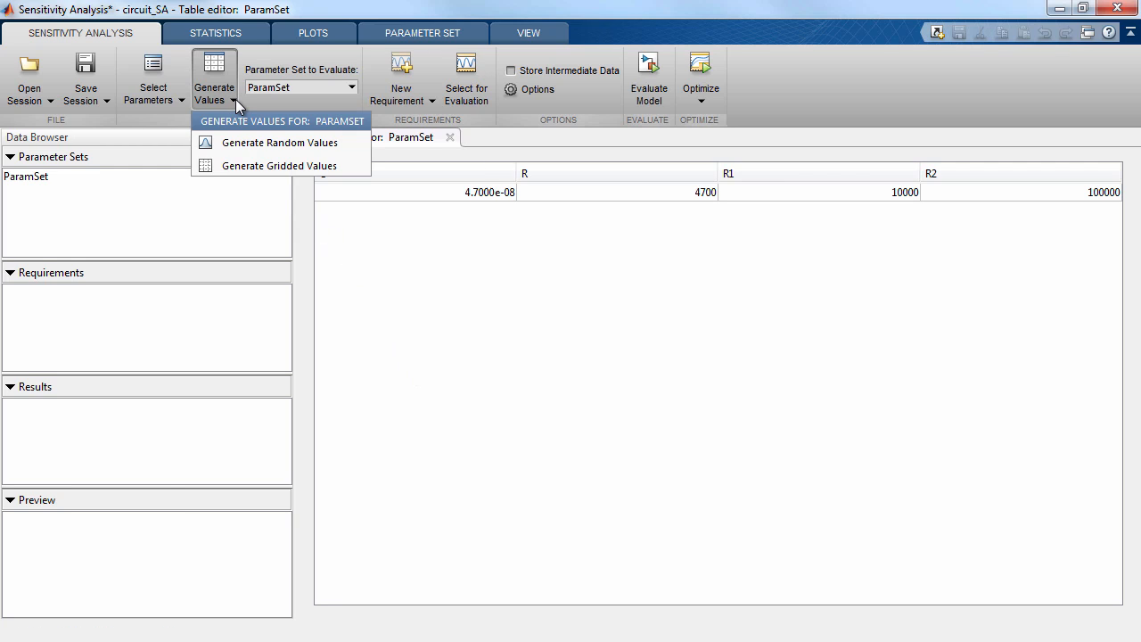
click(349, 150)
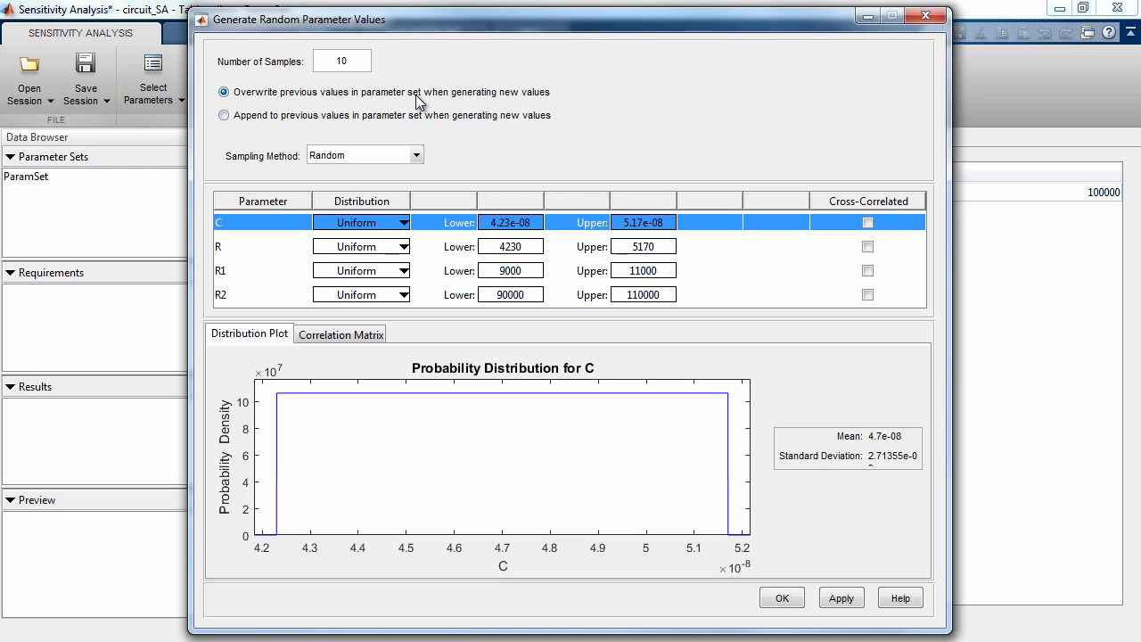
double_click(358, 61)
text(50)
click(418, 156)
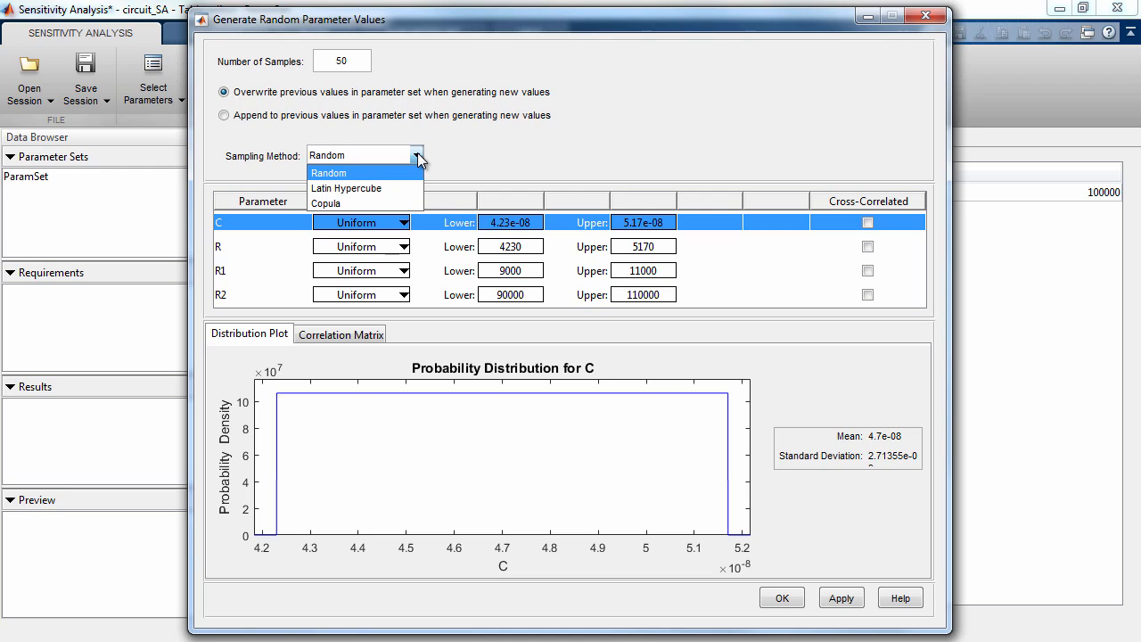
click(417, 153)
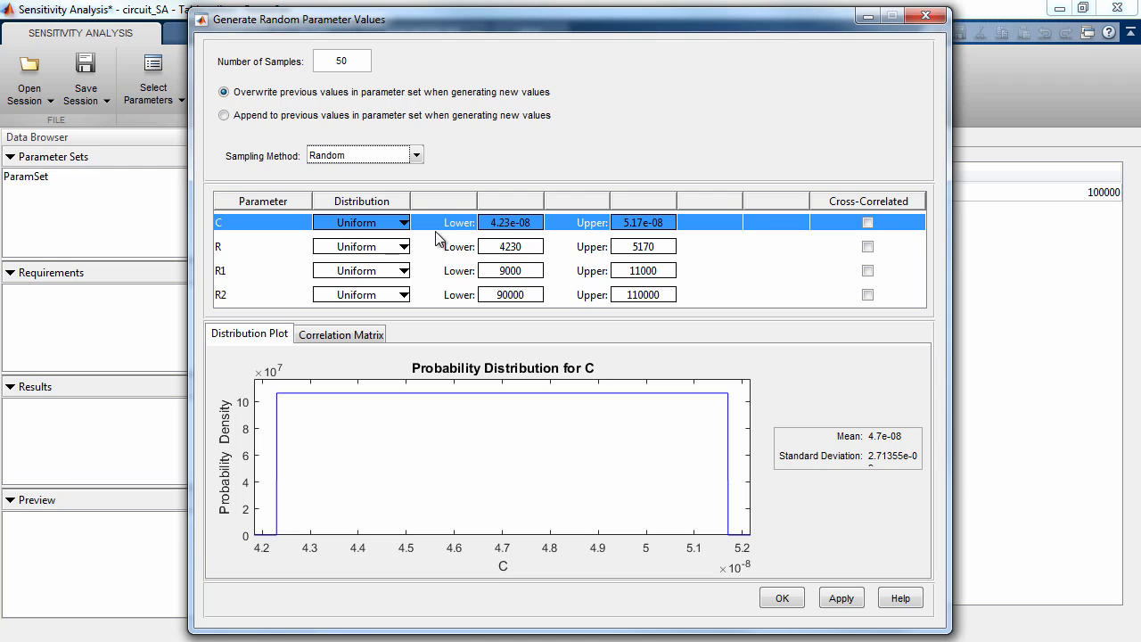
Inspect the lower and upper bounds and the probability distributions of R1 and R2
click(445, 272)
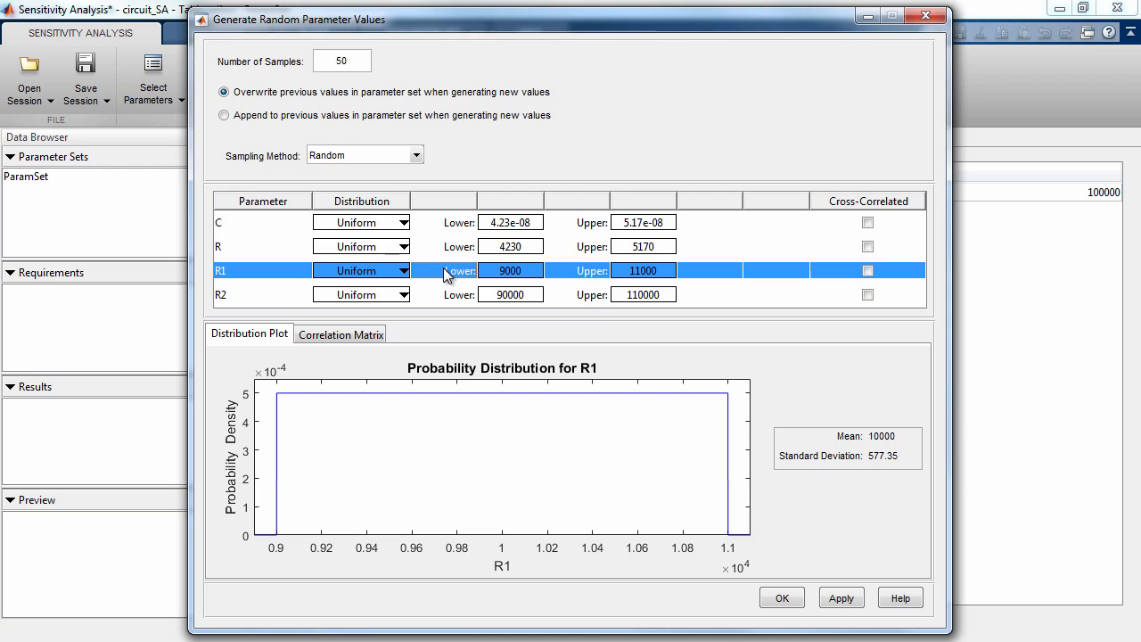
double_click(533, 271)
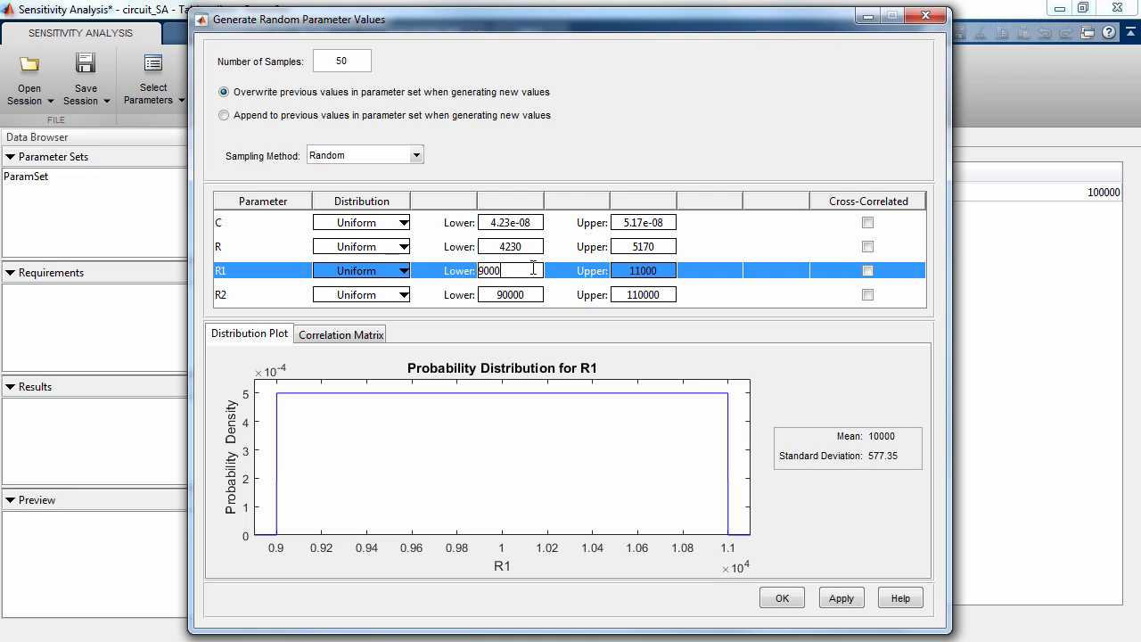
double_click(664, 269)
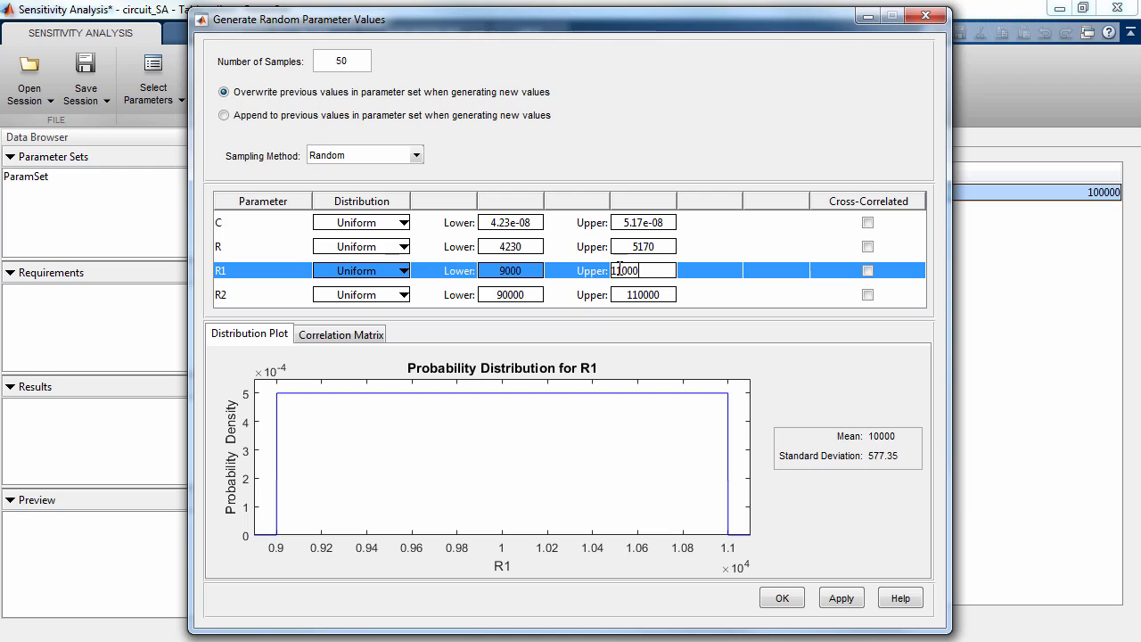
click(450, 278)
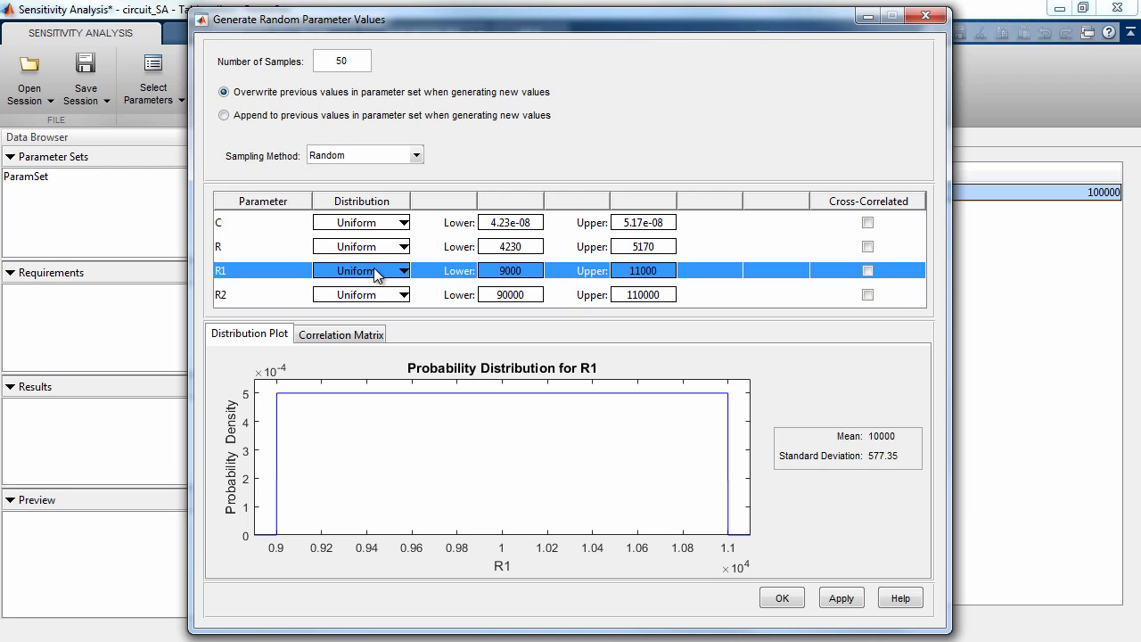
click(530, 300)
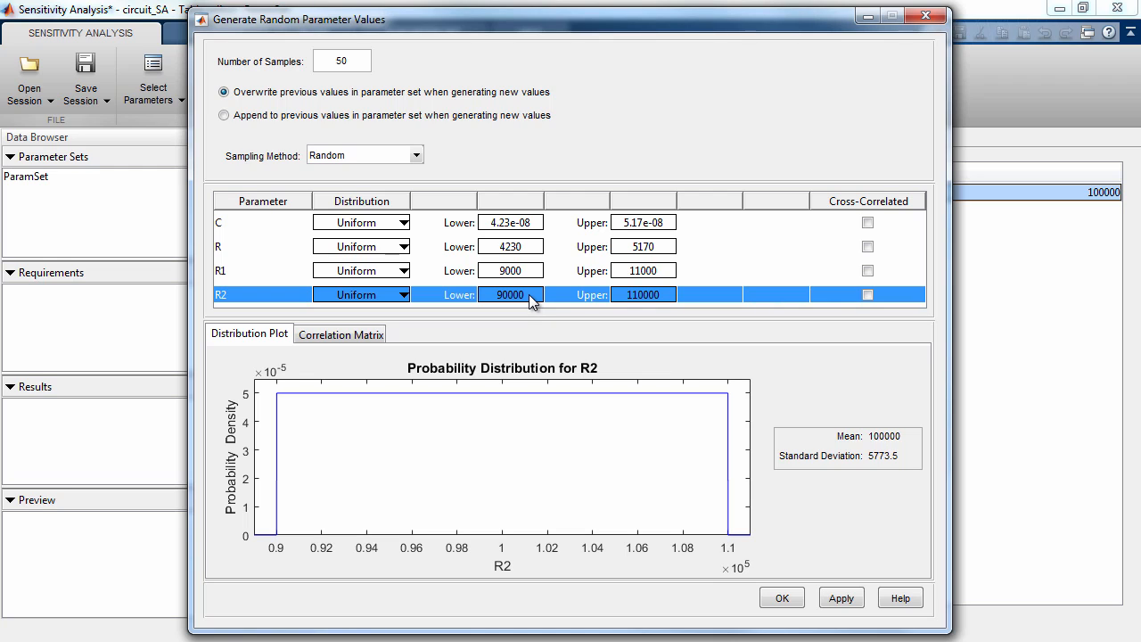
Change the probability distributions of parameters C and R to Normal
click(401, 222)
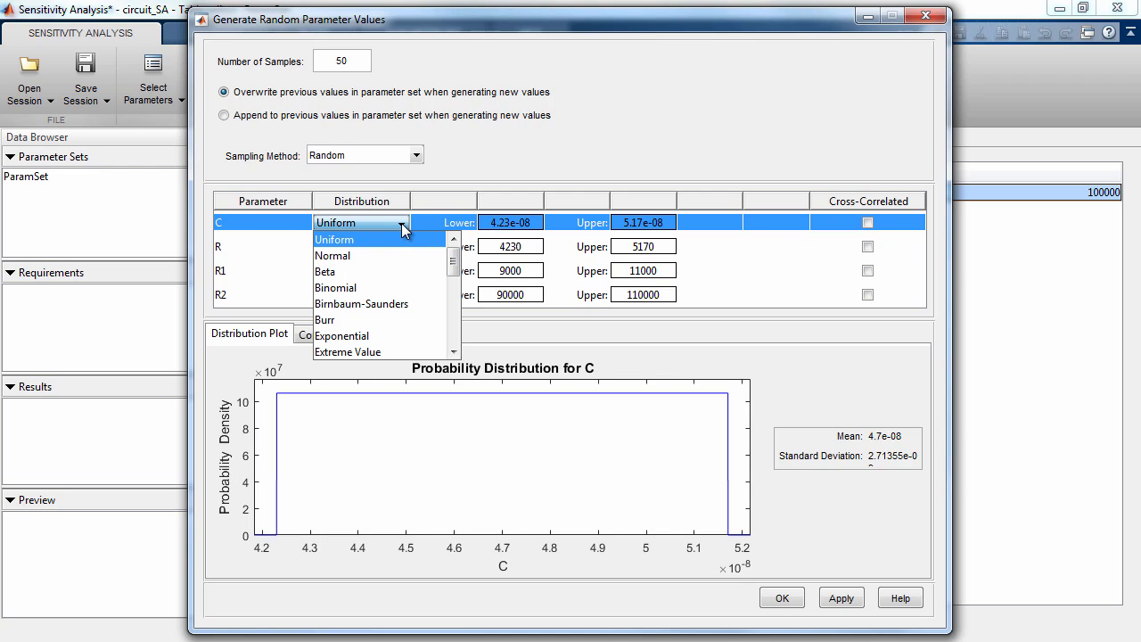
click(400, 255)
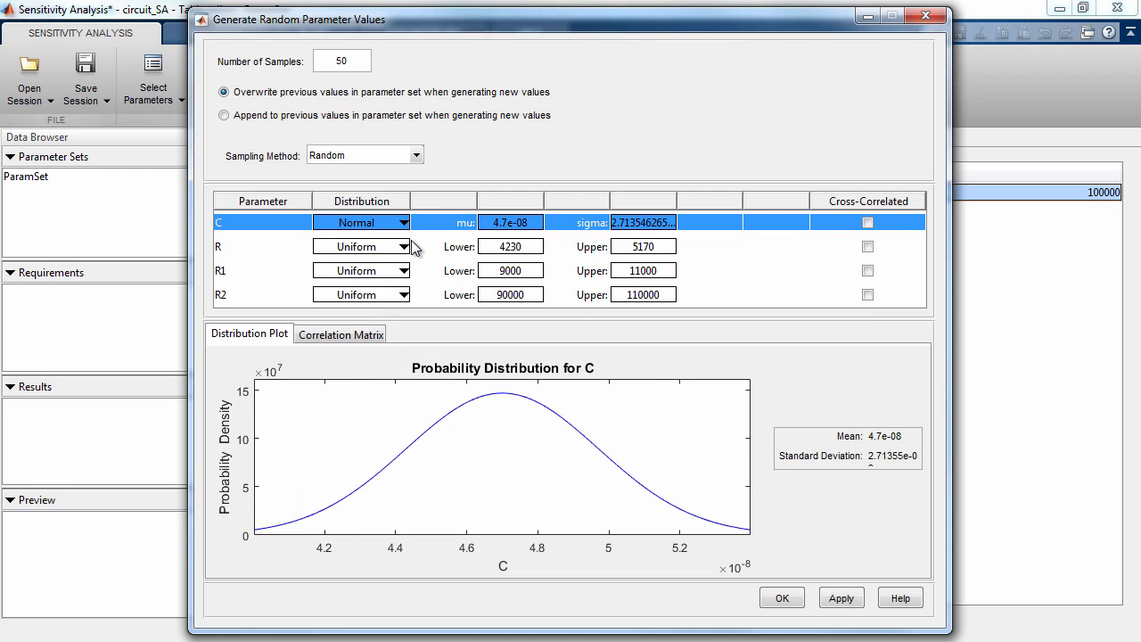
click(403, 248)
click(402, 249)
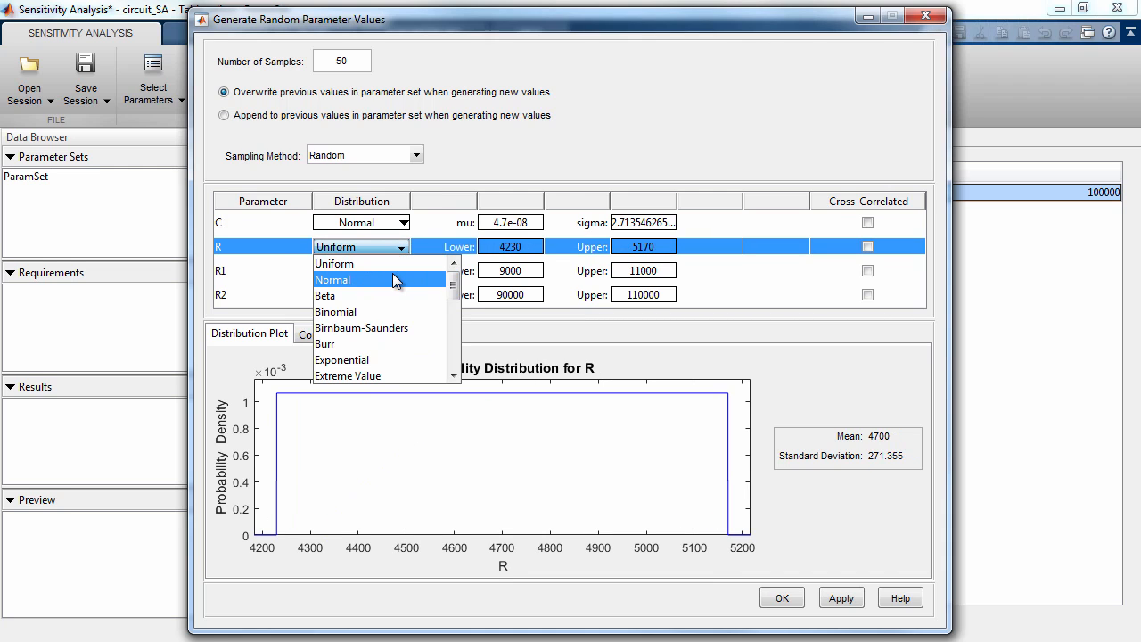
click(392, 276)
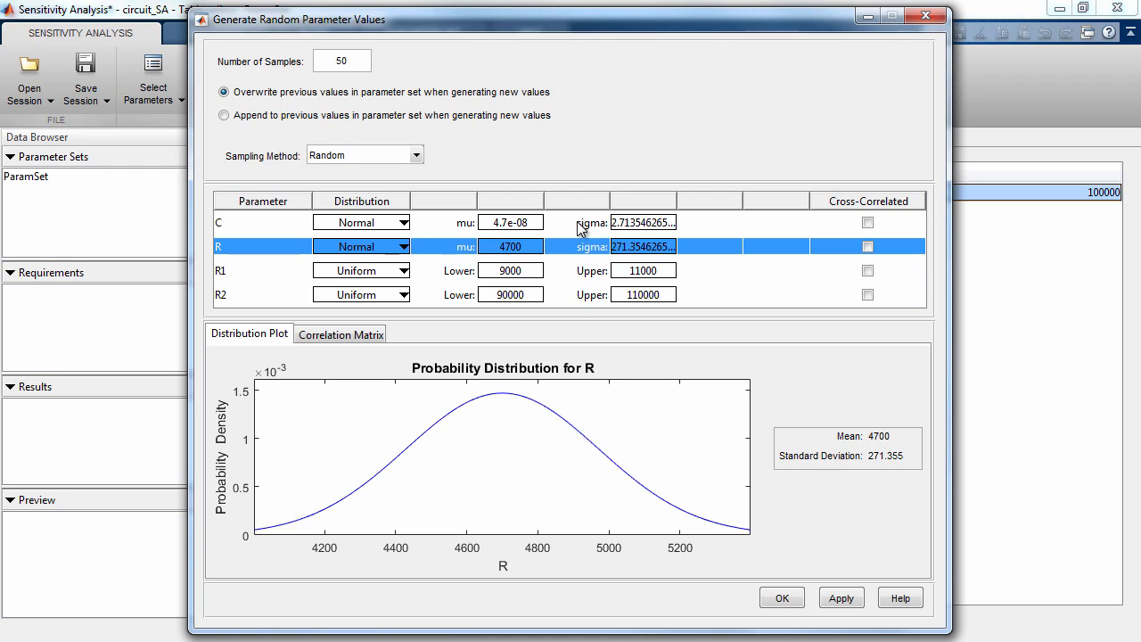
Set the sigma of C's normal distribution to 5e-09
click(543, 226)
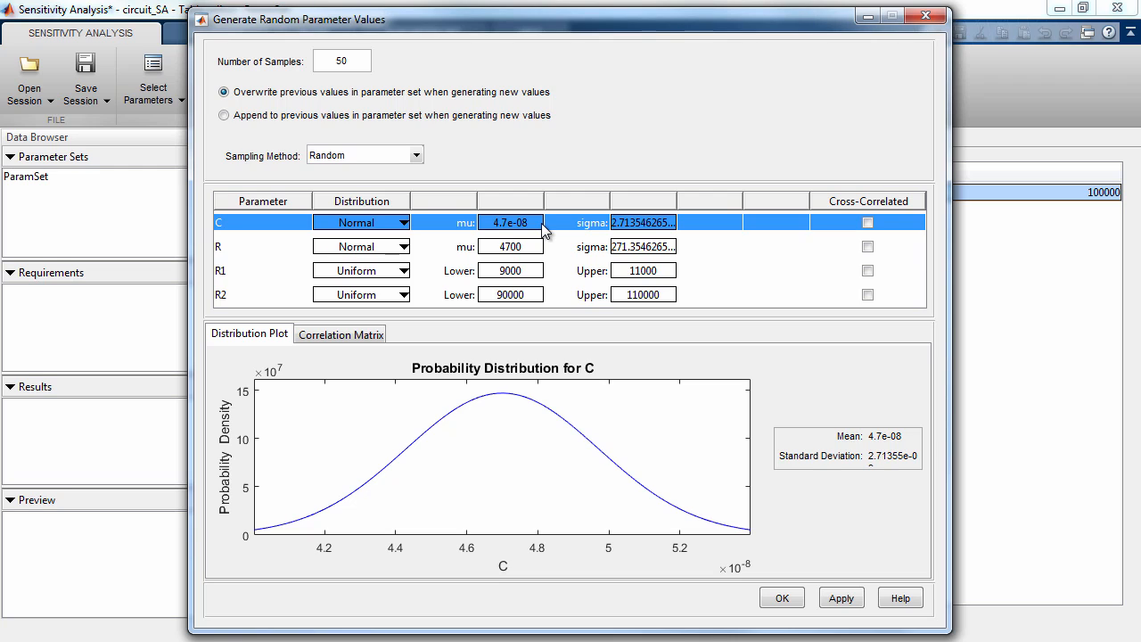
double_click(638, 223)
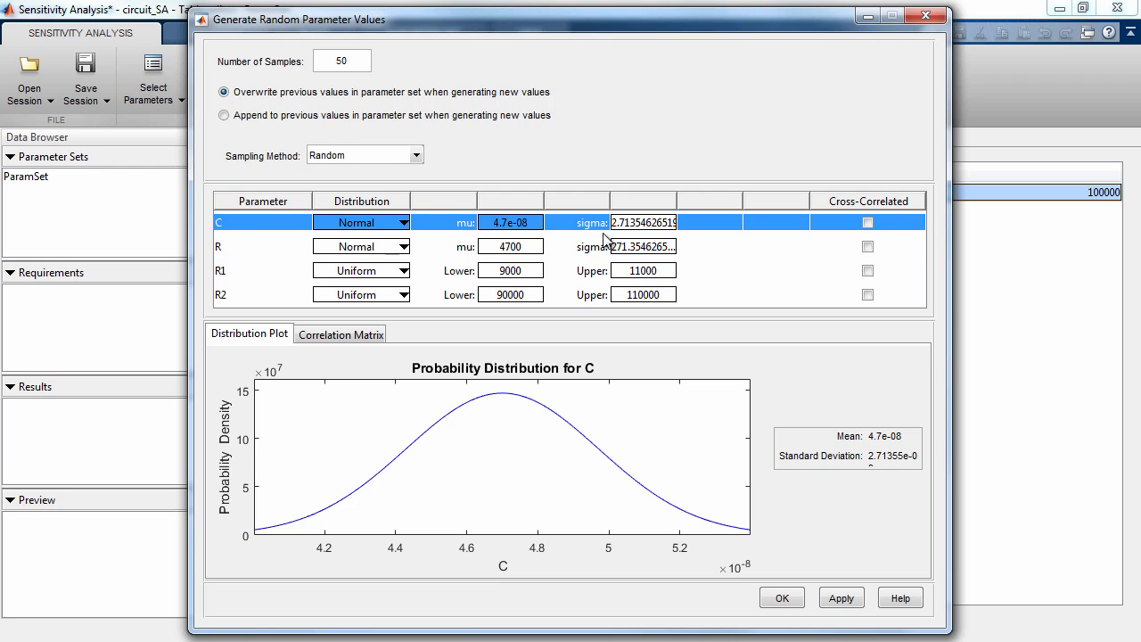
key(End)
key(shift+Home)
text(5)
key(Return)
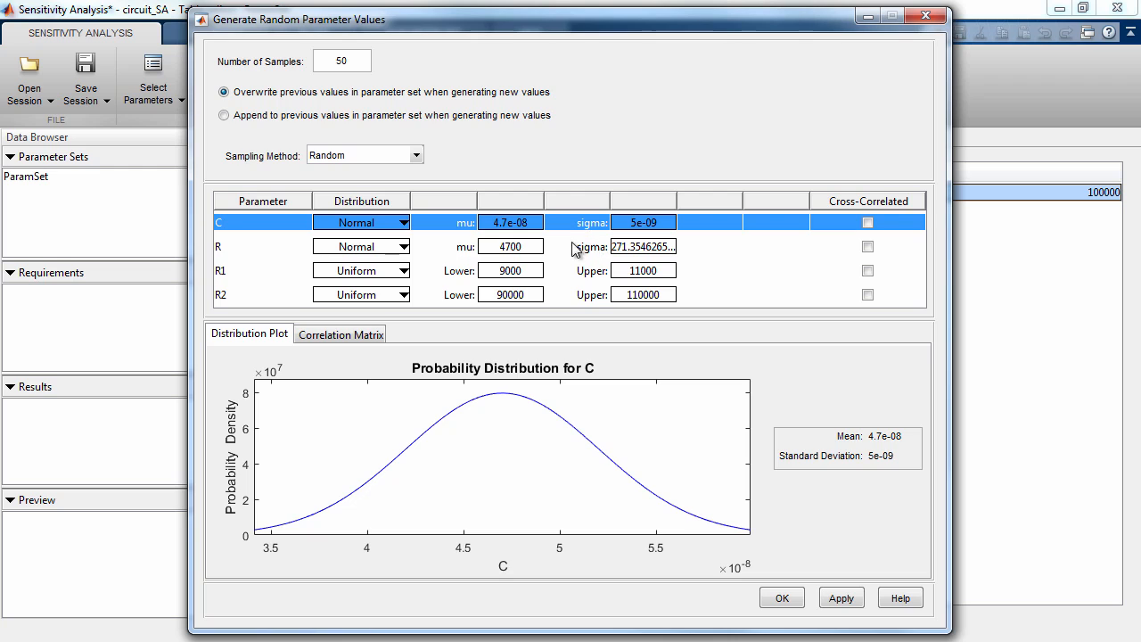
Set the sigma of R's normal distribution to 300
click(545, 251)
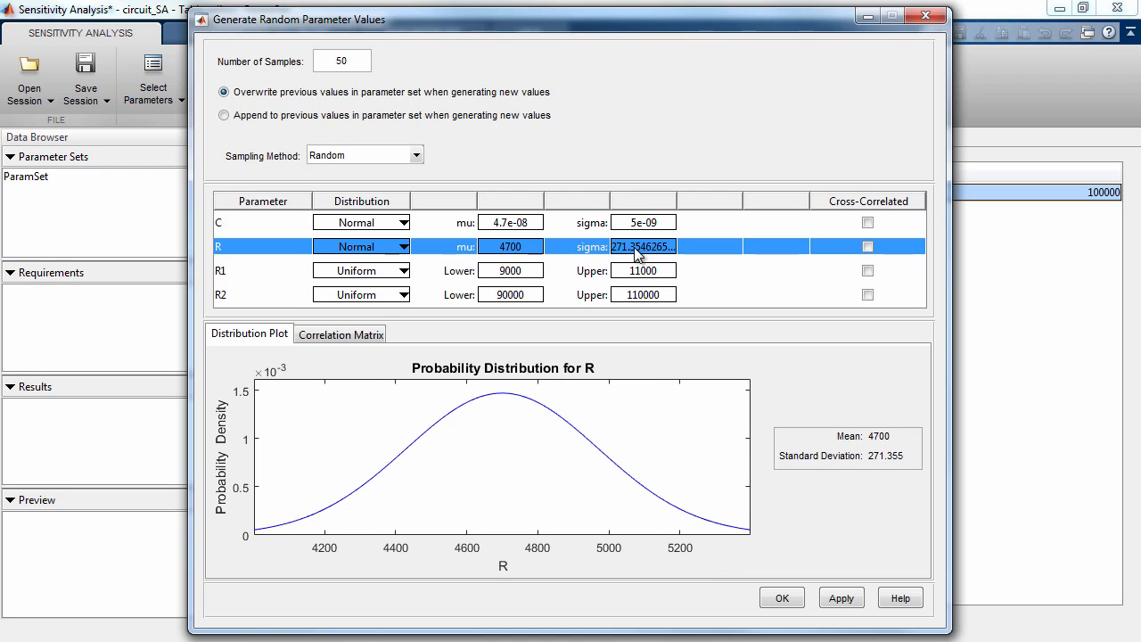
double_click(636, 254)
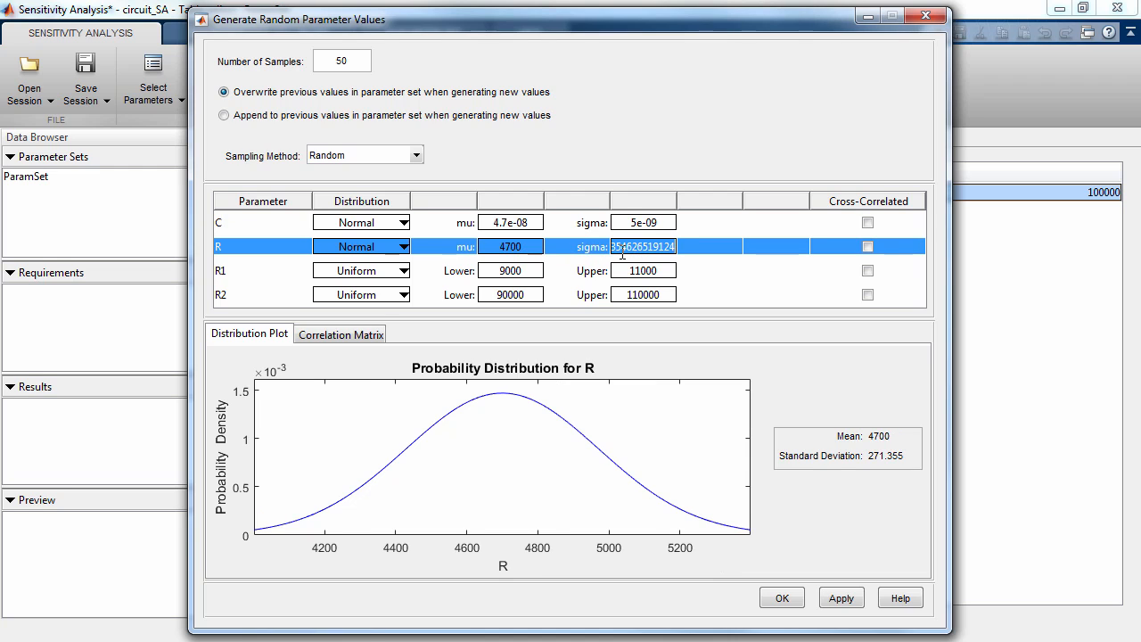
text(300)
key(Return)
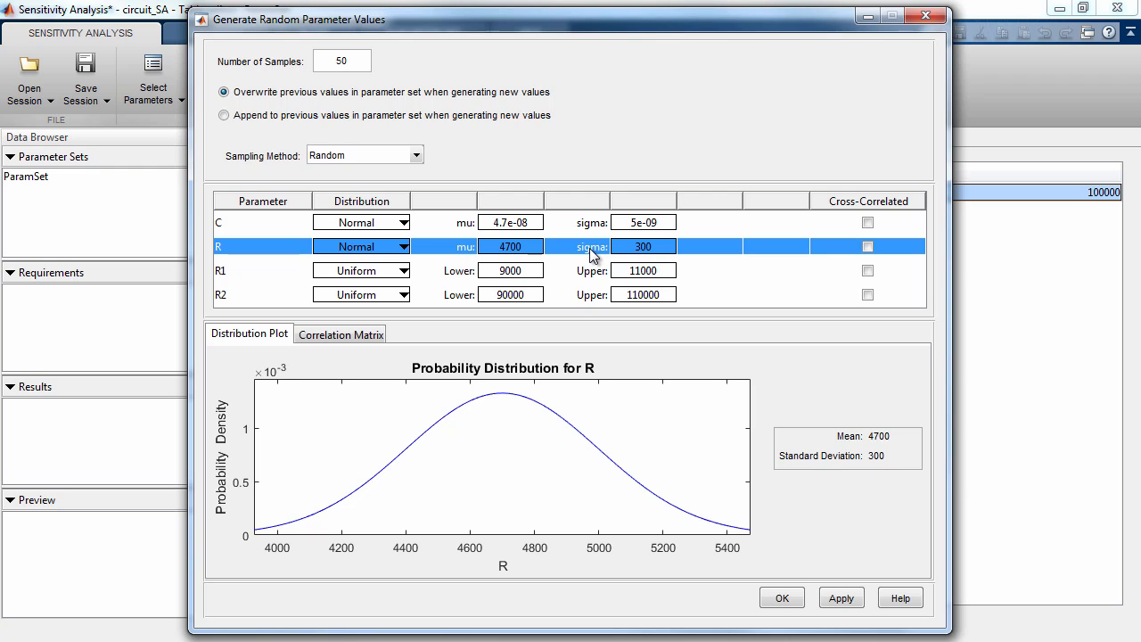
Try cross-correlating R and R1 and inspect their correlation matrix
click(867, 247)
click(377, 336)
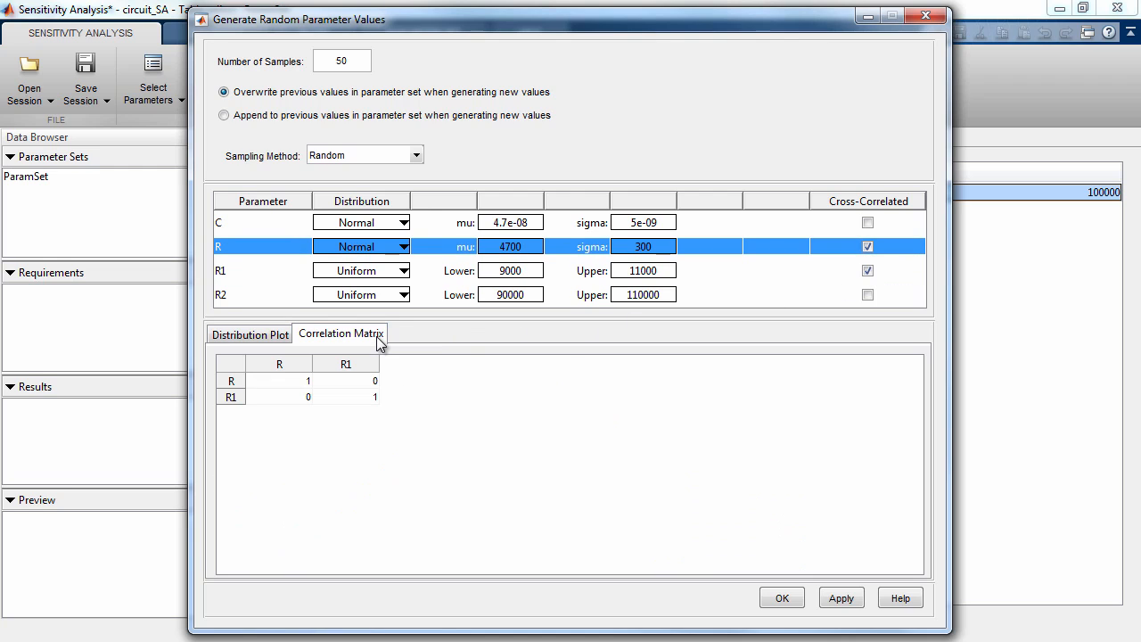
click(279, 336)
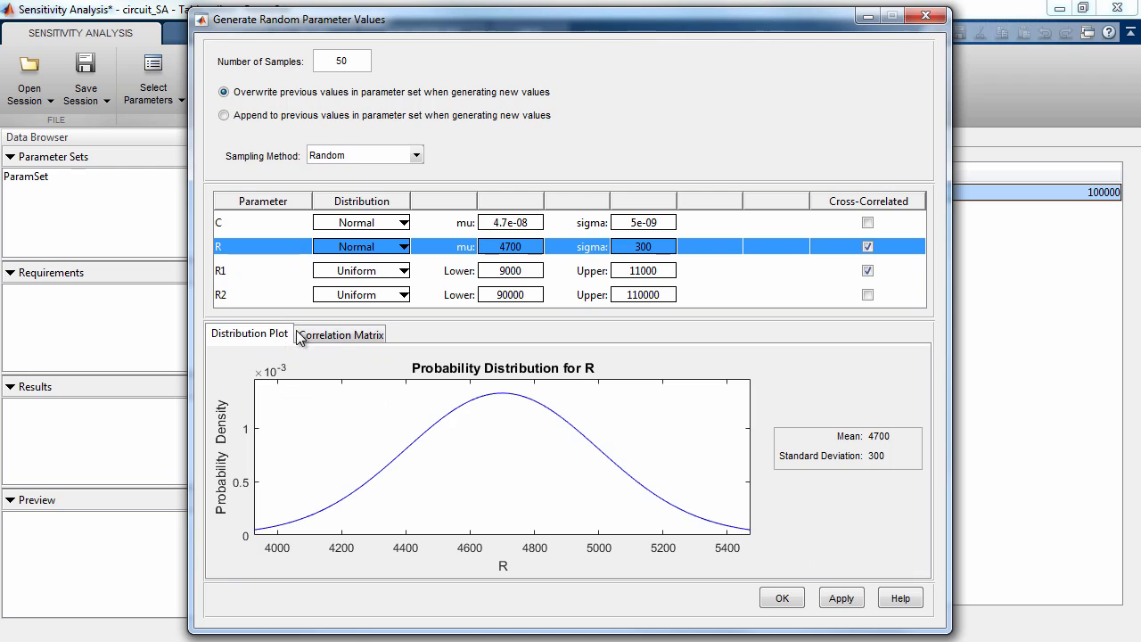
click(868, 271)
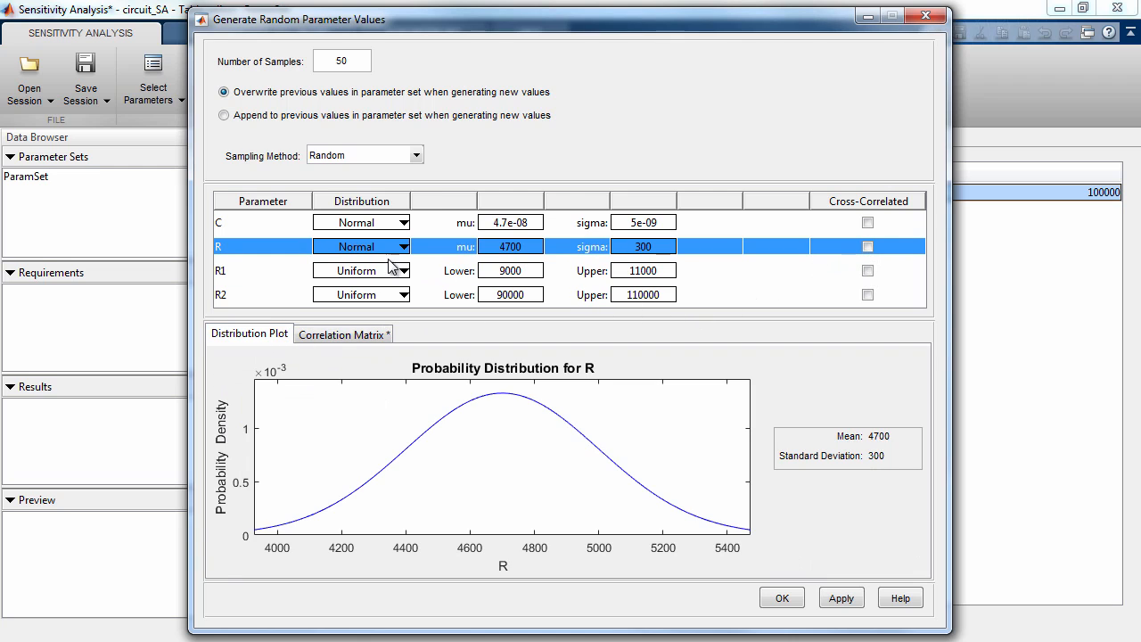
Review the available probability distribution types for R1
click(397, 271)
mouse_move(453, 306)
mouse_down()
mouse_move(453, 372)
mouse_move(456, 307)
mouse_up()
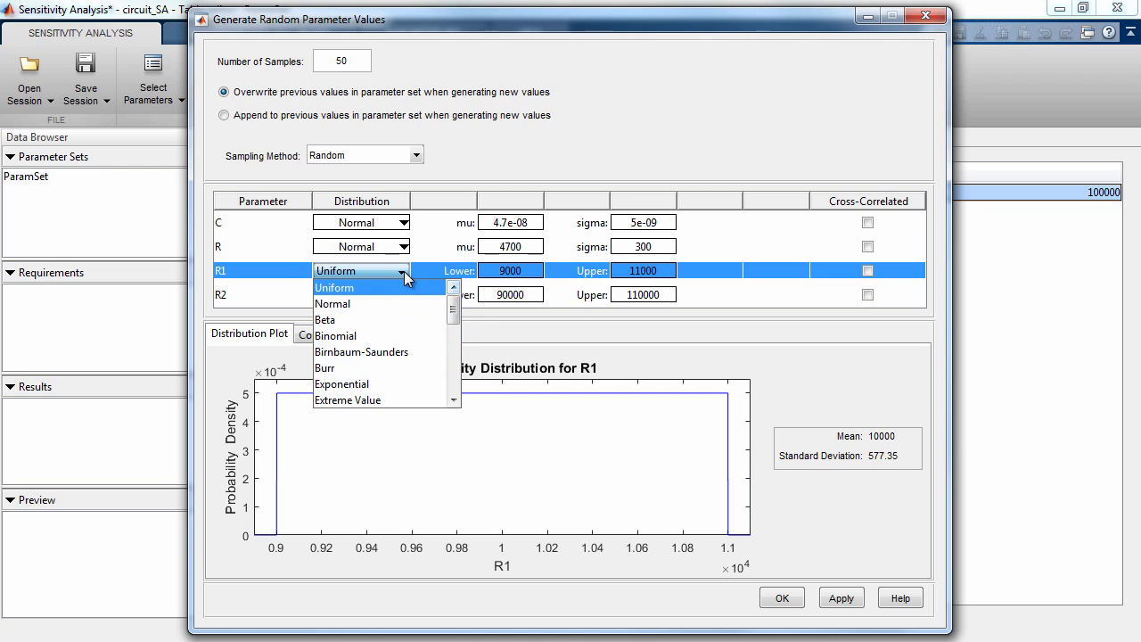
click(404, 271)
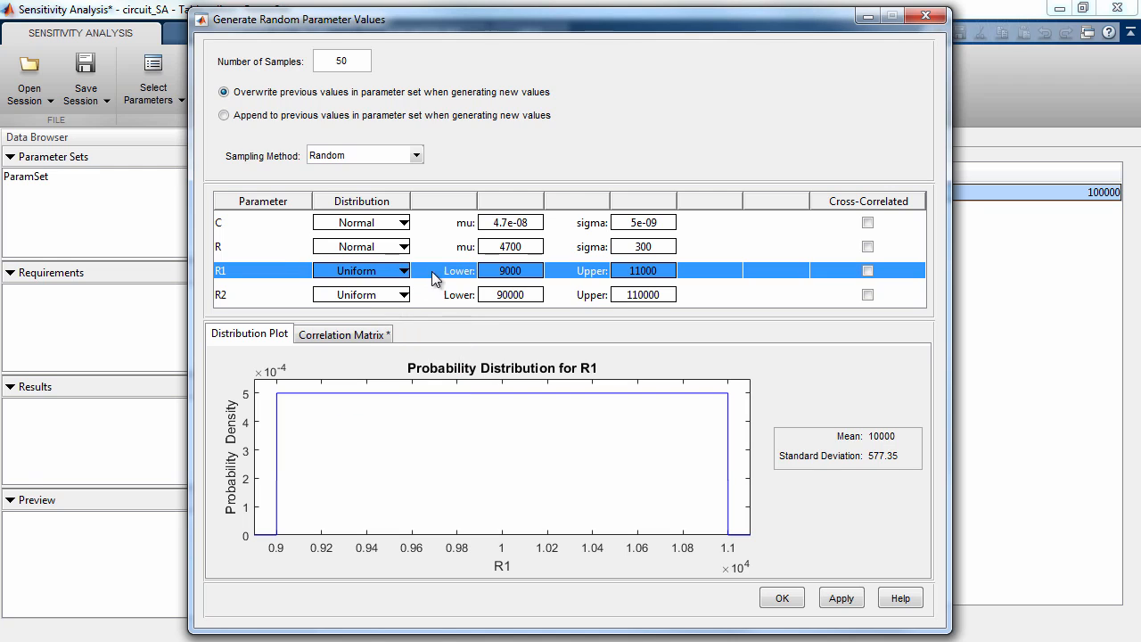
Generate the random values for ParamSet and display the parameter set as a scatter plot
click(777, 598)
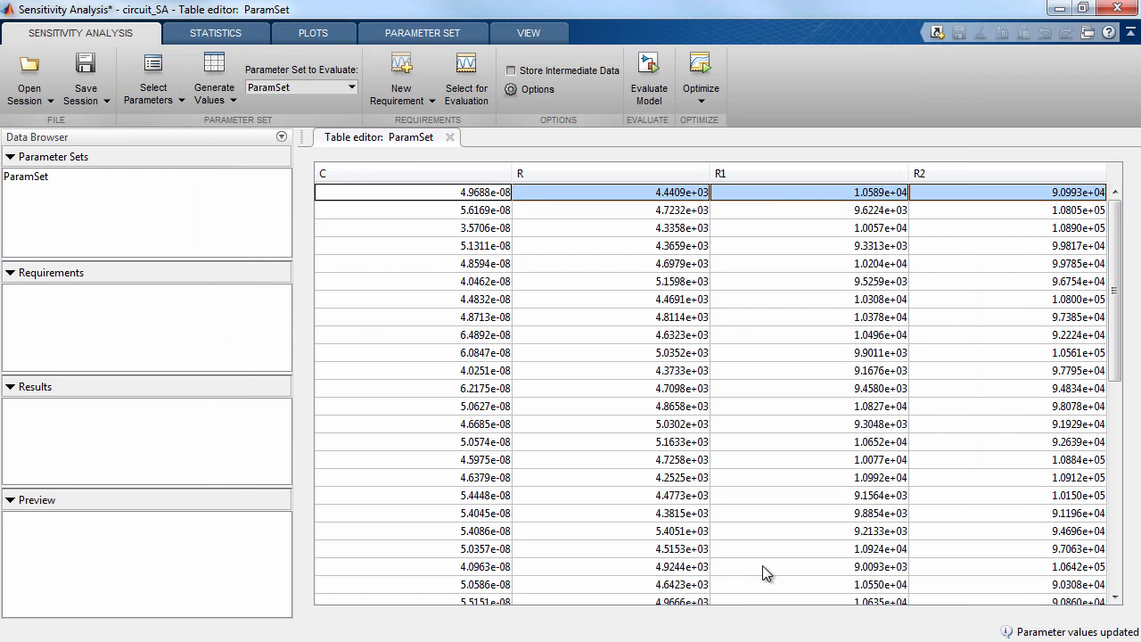
click(143, 181)
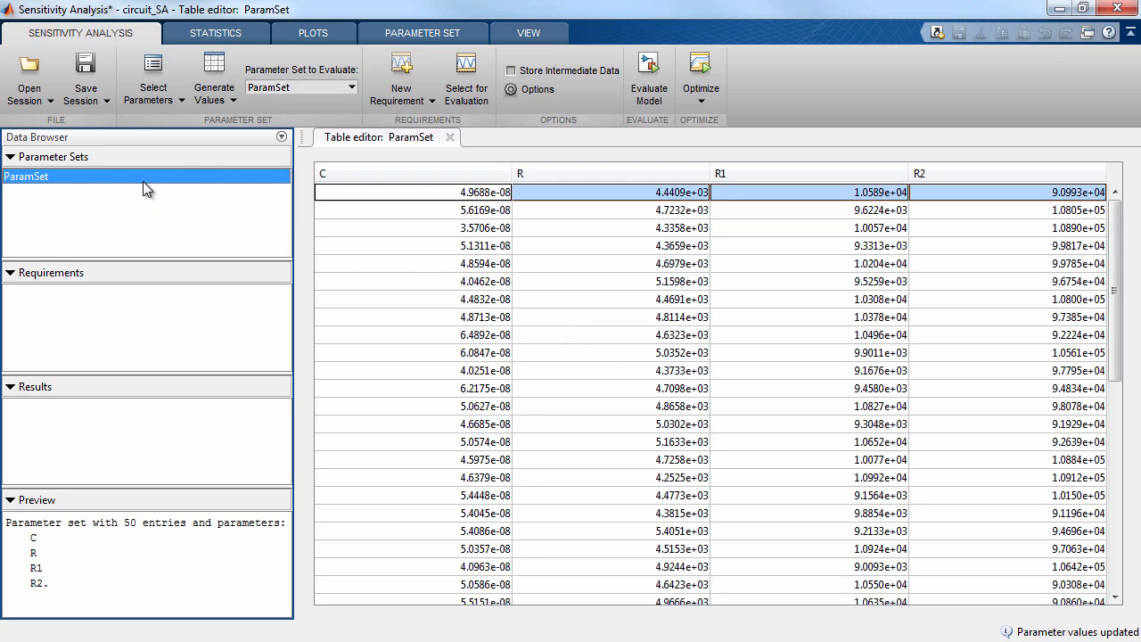
click(313, 34)
click(150, 85)
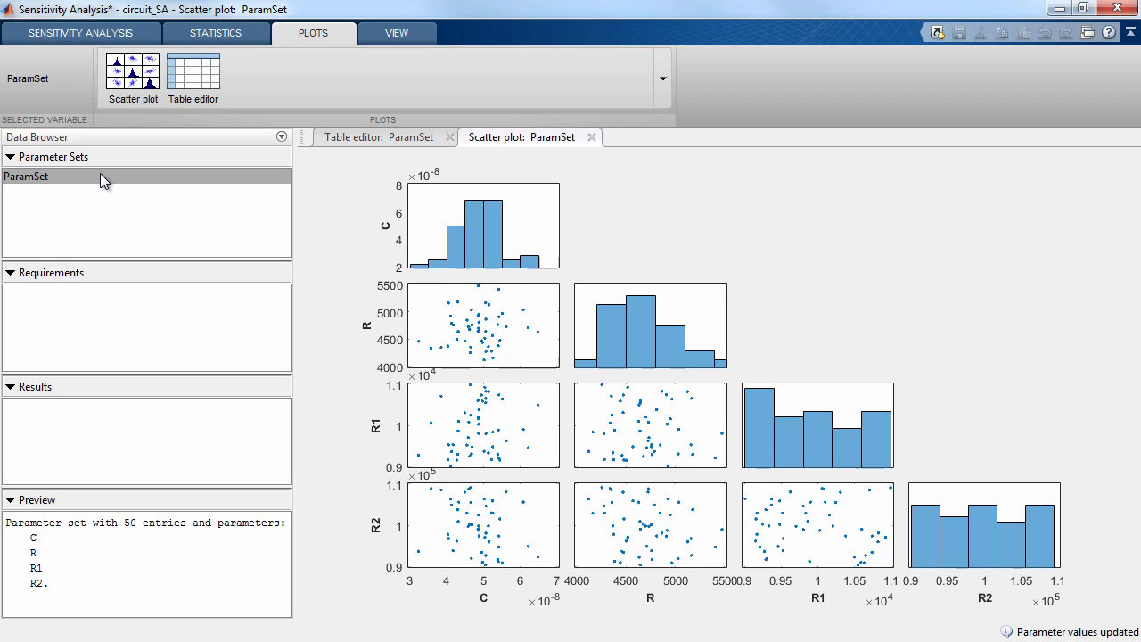
Review the actions available for ParamSet and the customization options of its scatter plot
right_click(100, 176)
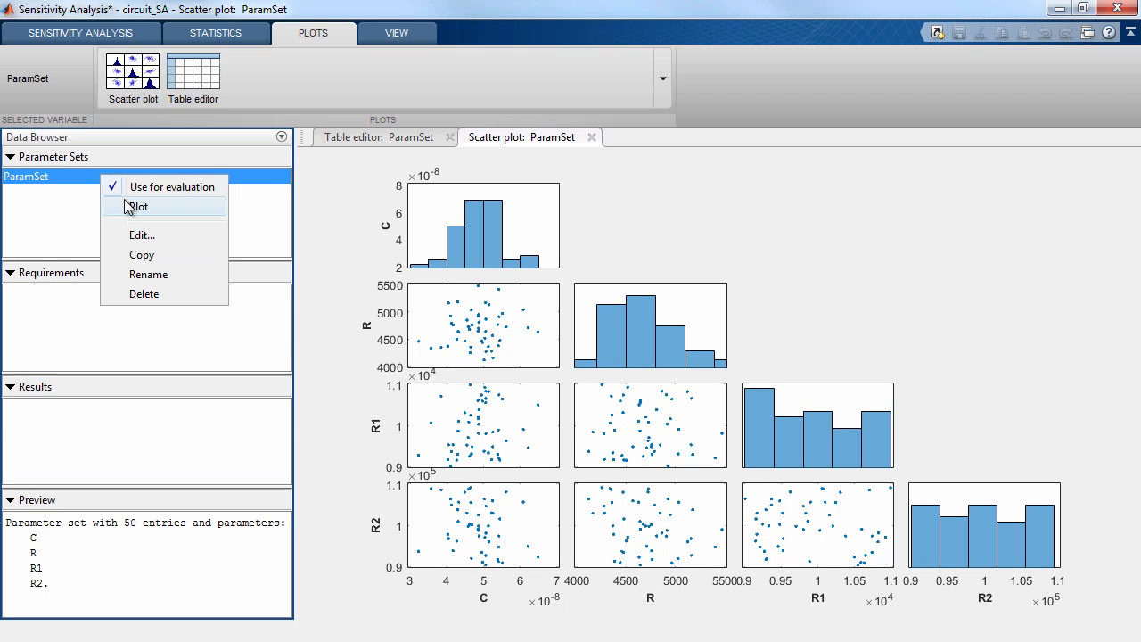
click(84, 205)
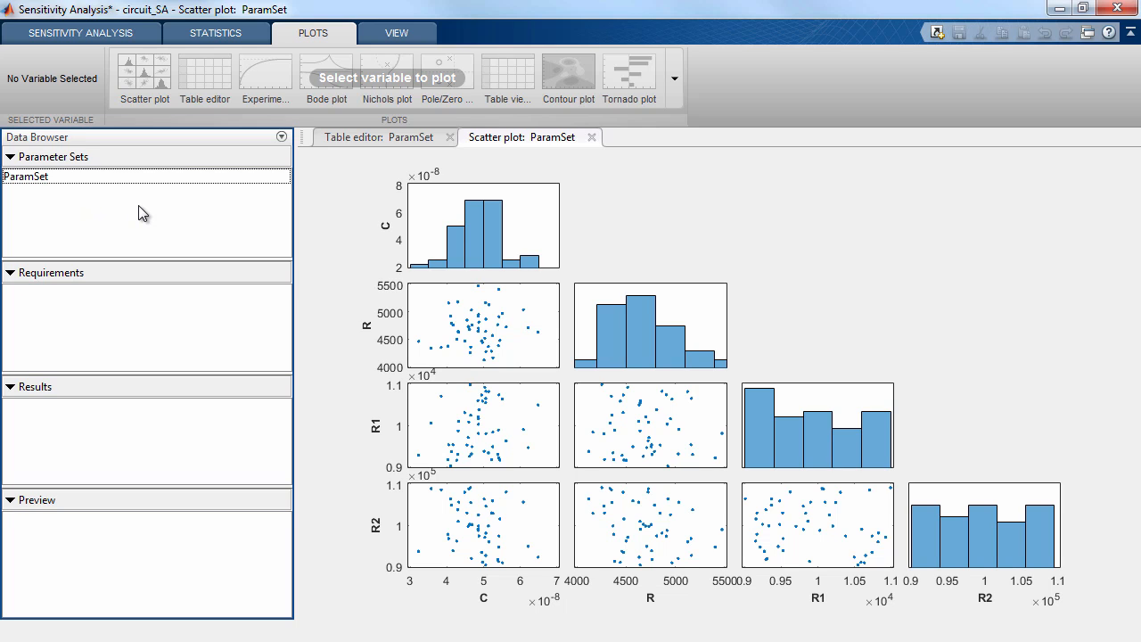
click(526, 351)
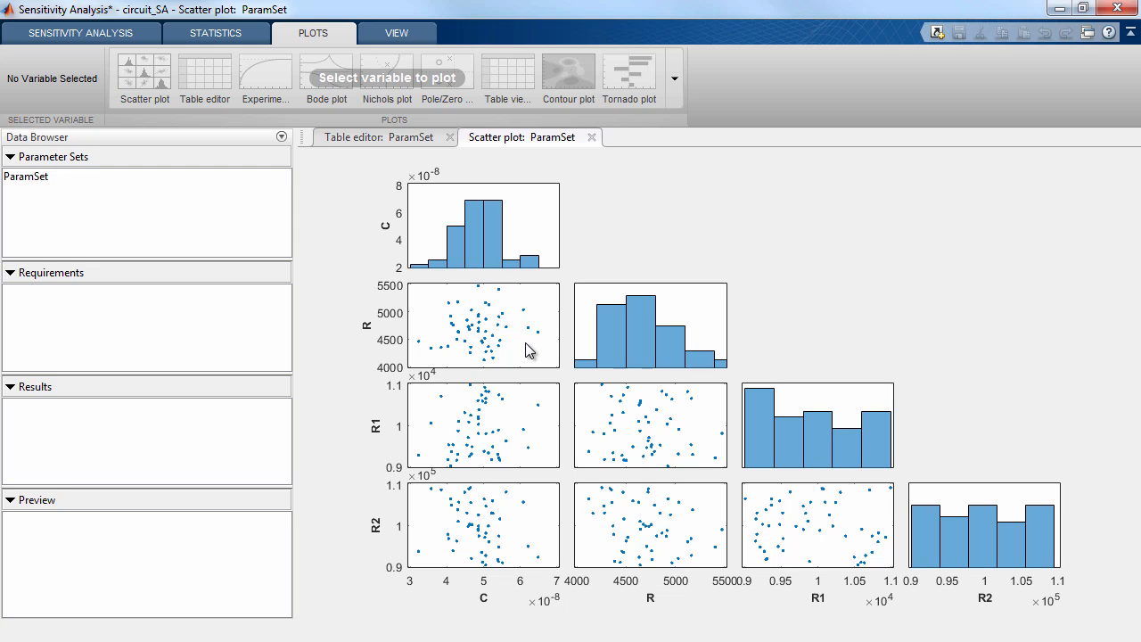
right_click(526, 351)
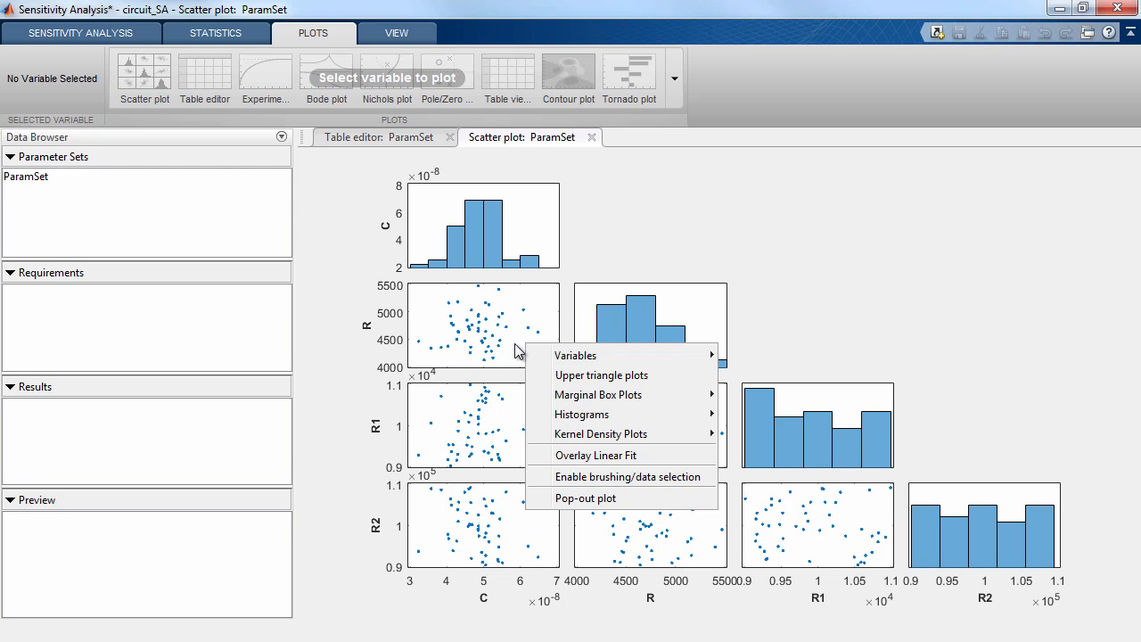
click(514, 343)
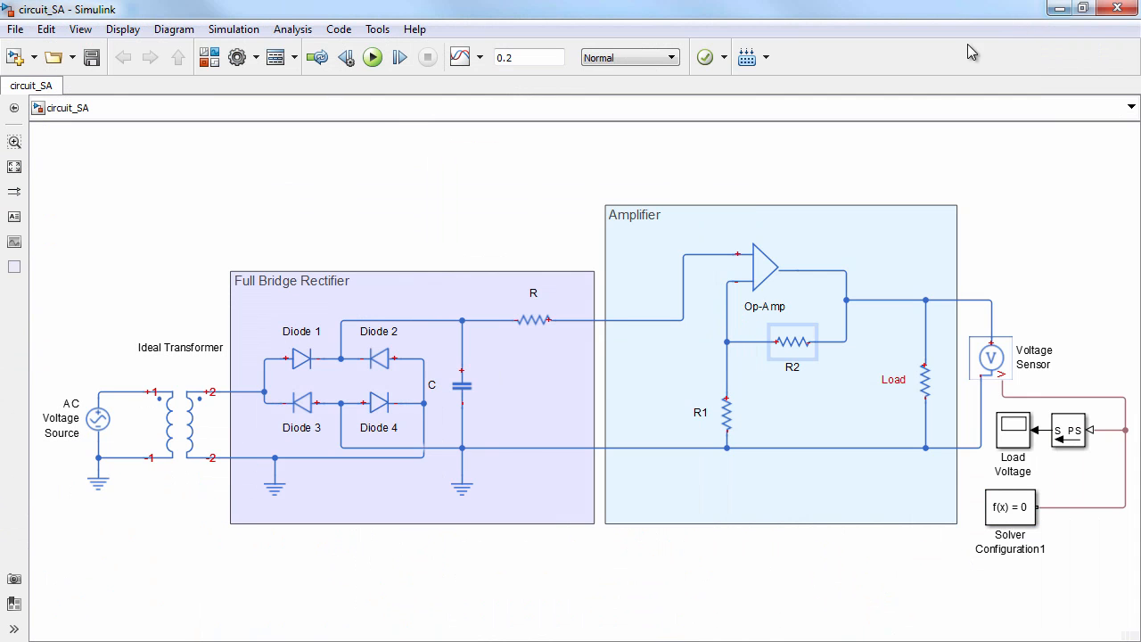
Examine the load voltage waveform in the Load Voltage scope of the Simulink model circuit_SA
double_click(1002, 429)
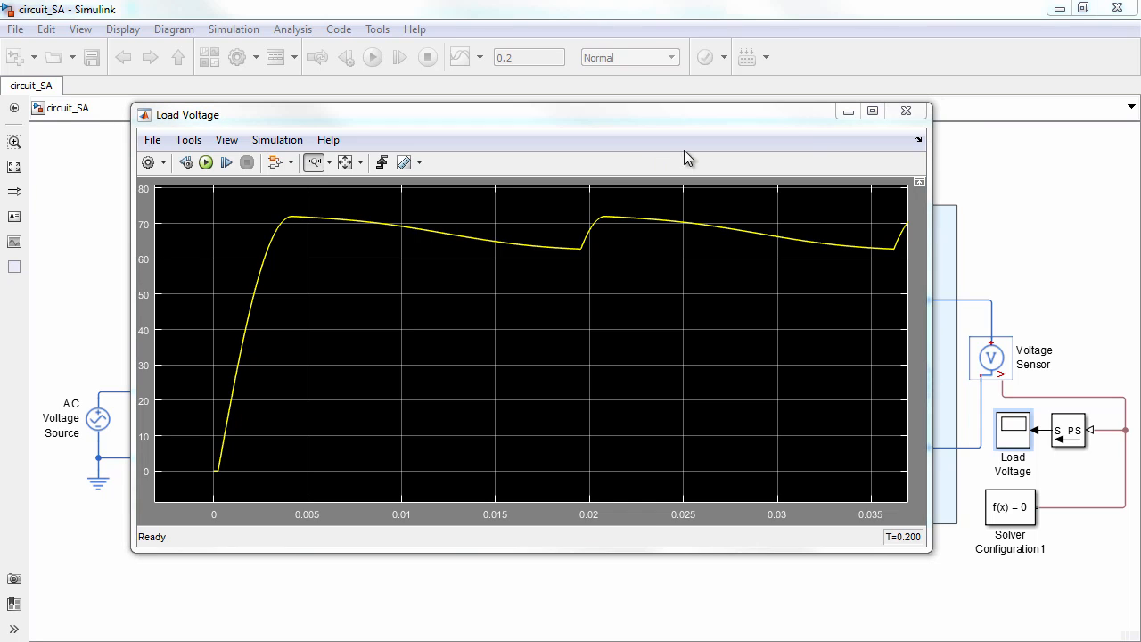
click(849, 116)
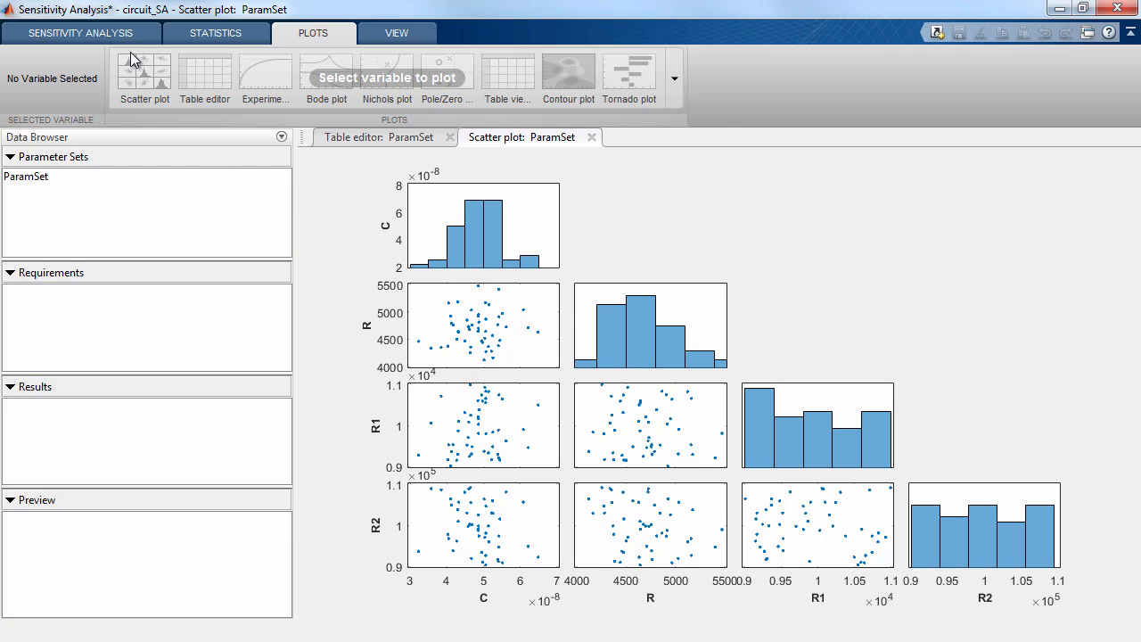
Create a Signal Property requirement in the Sensitivity Analysis session, with property Signal maximum and type Minimize the property
click(138, 34)
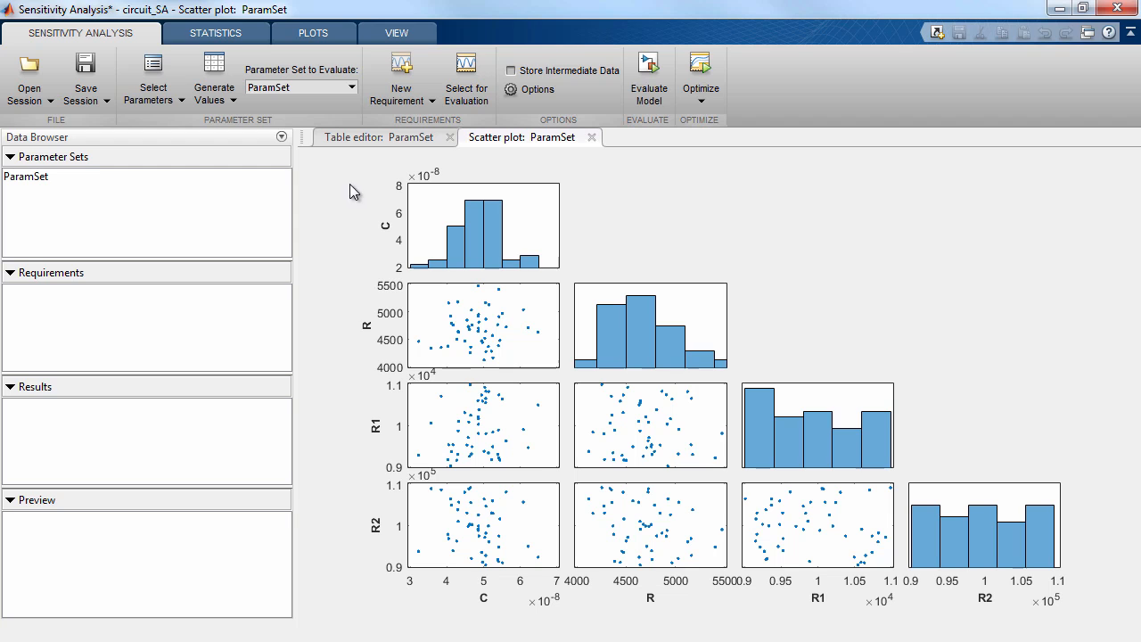
click(422, 104)
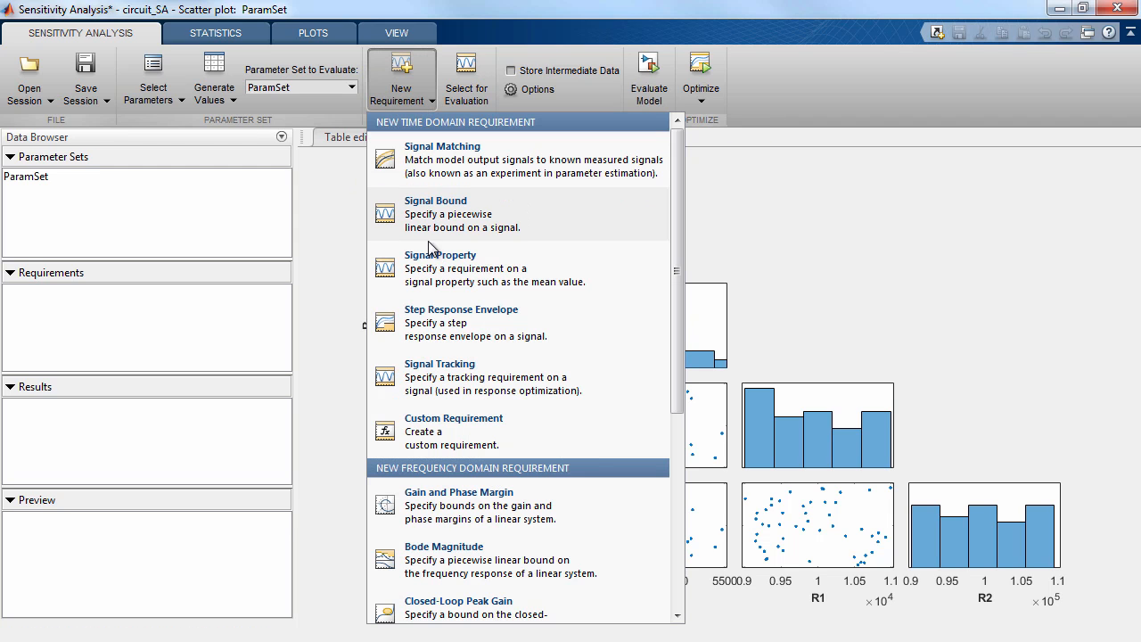
click(605, 265)
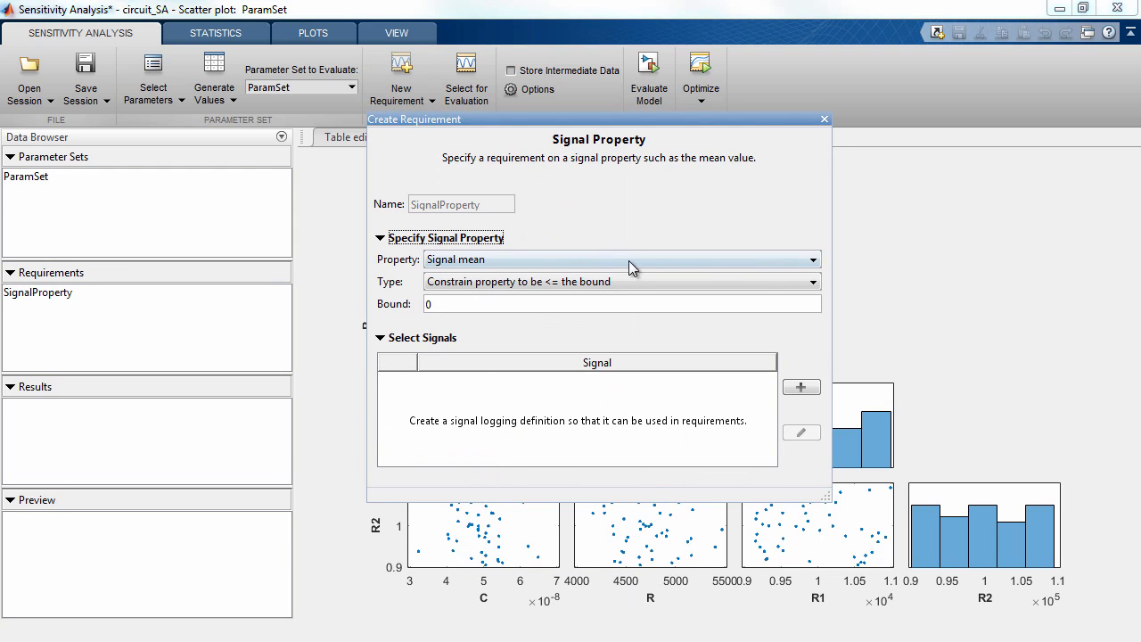
click(810, 261)
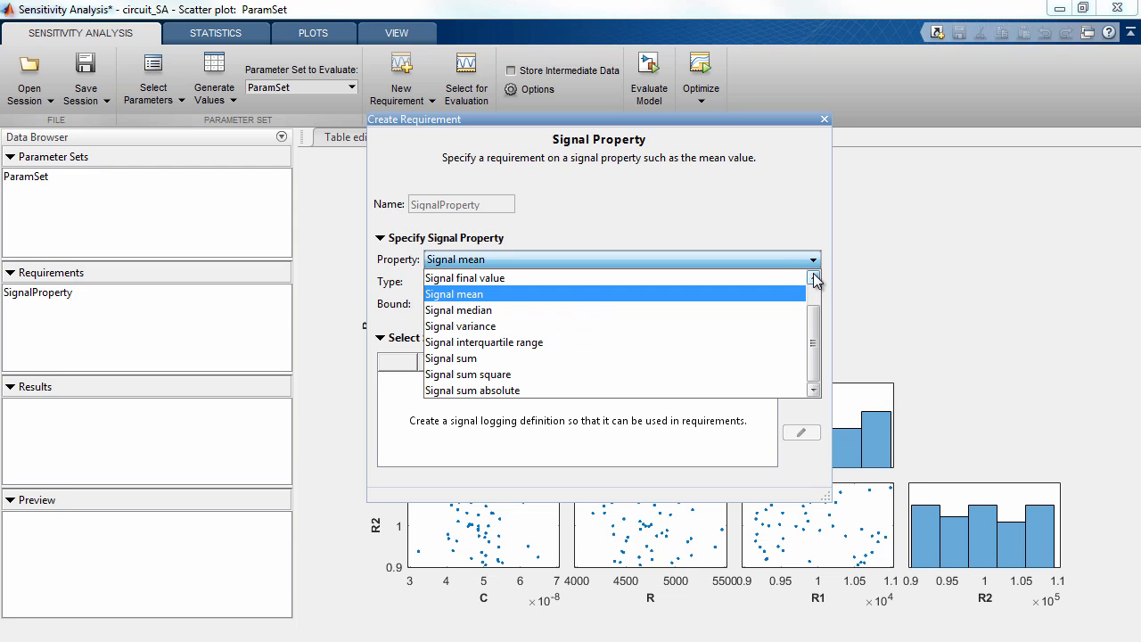
scroll(810, 272, up, 2)
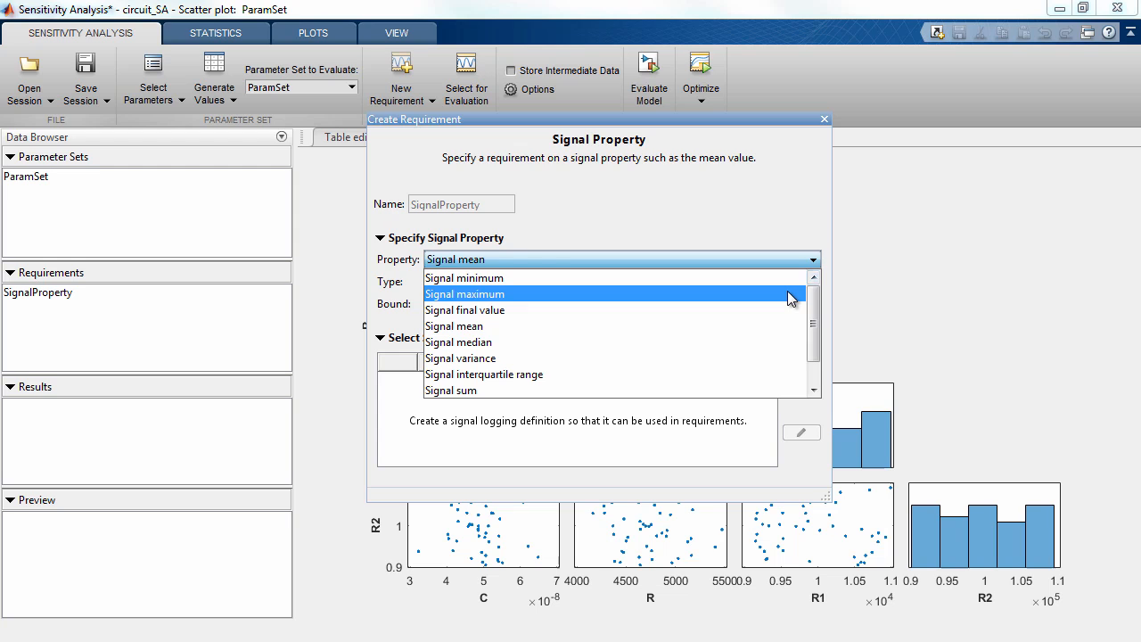
click(788, 294)
click(786, 286)
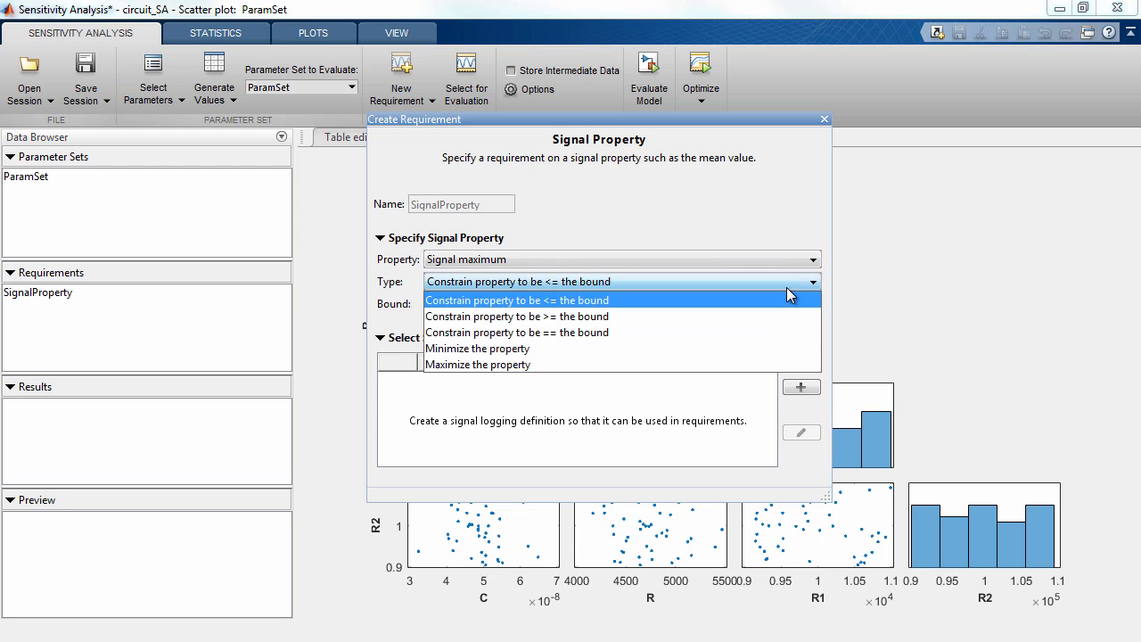
click(780, 344)
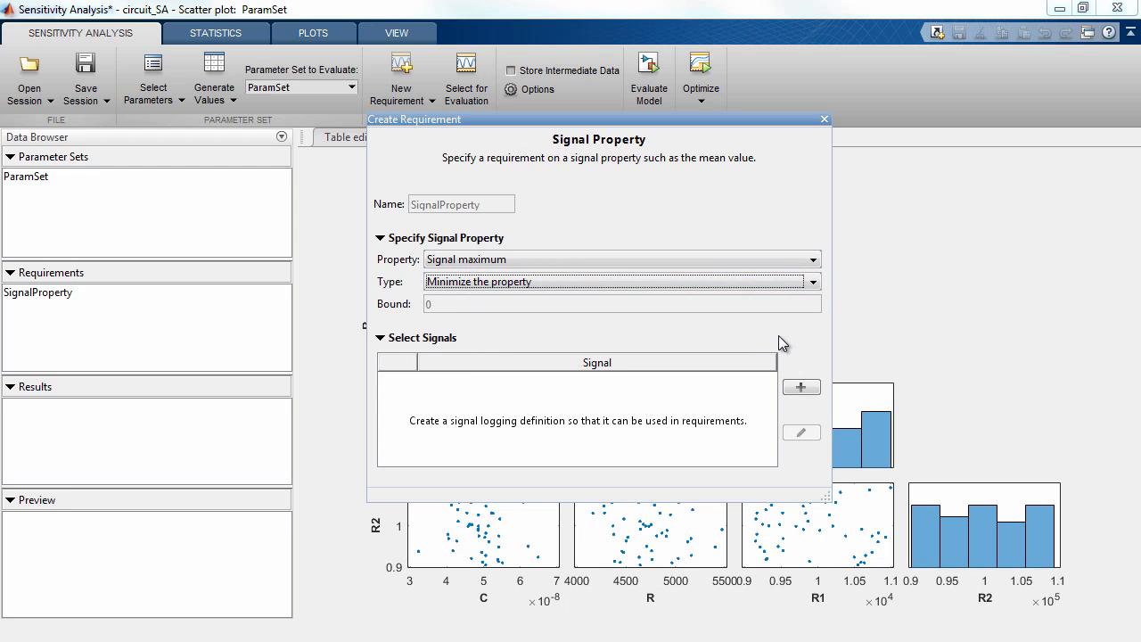
Create the signal set Sig containing the PS-Simulink Converter output signal that feeds the Load Voltage scope in circuit_SA
click(802, 389)
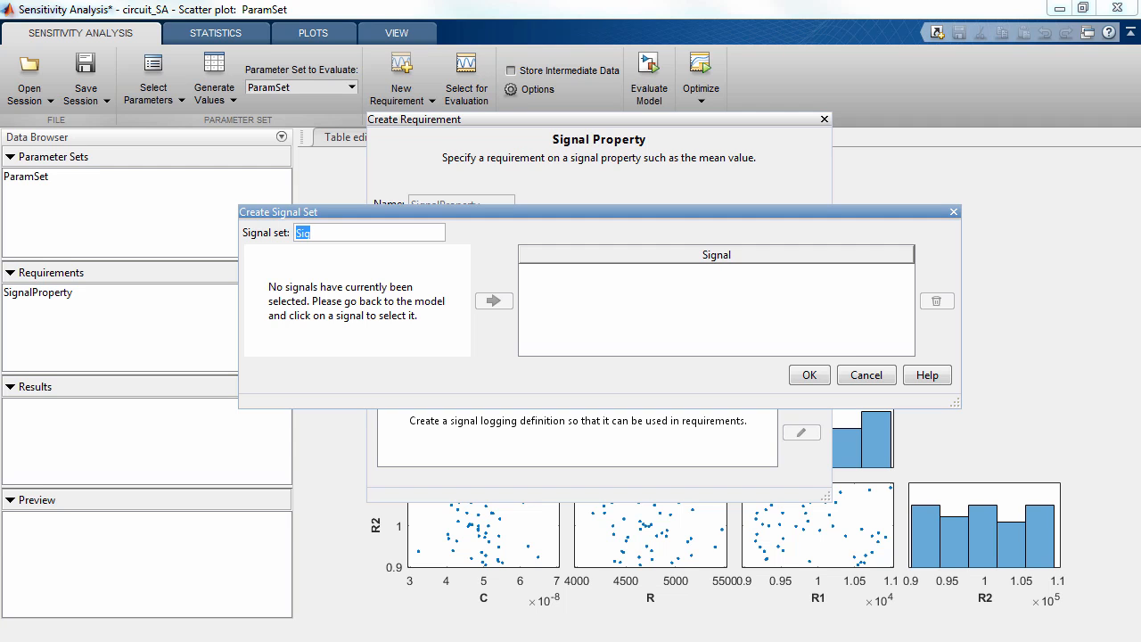
key(alt+Tab)
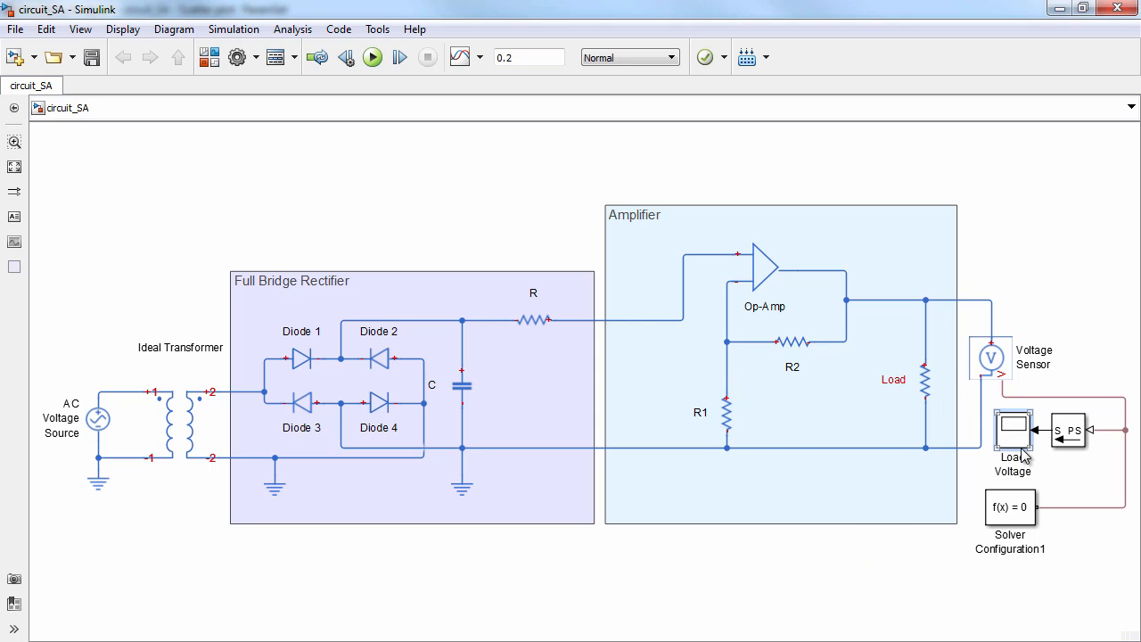
click(1043, 430)
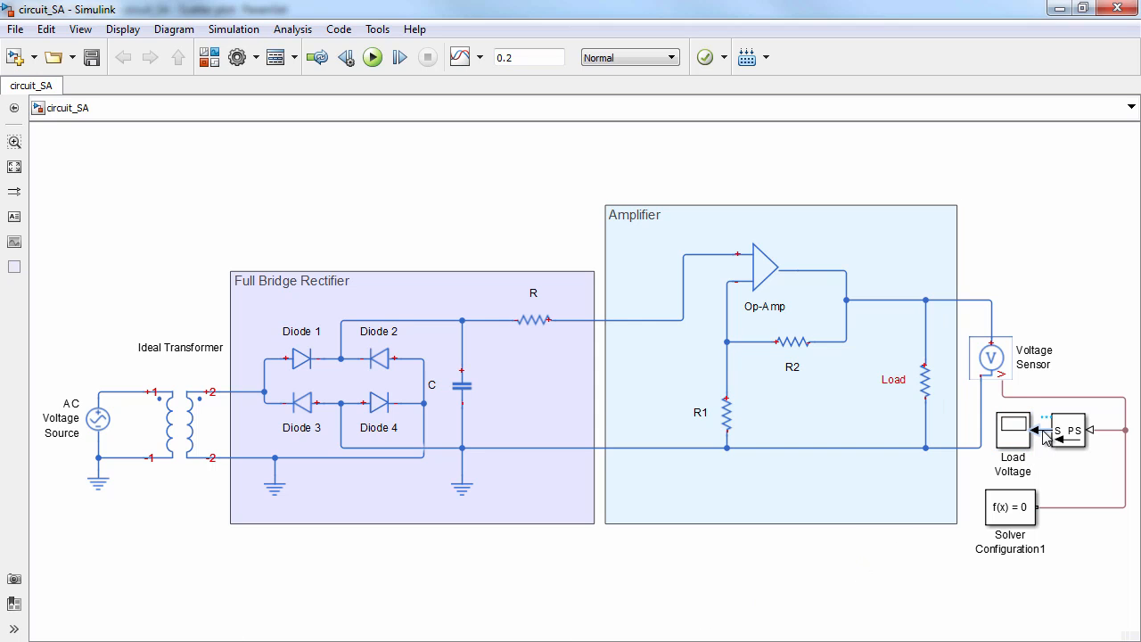
click(1059, 8)
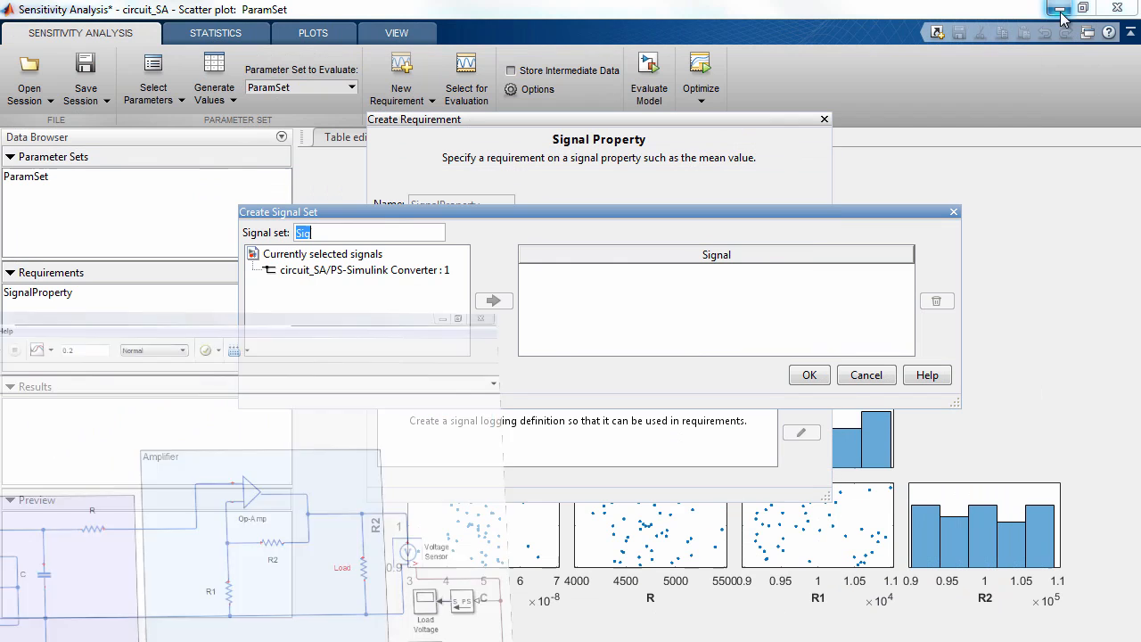
click(435, 270)
click(493, 300)
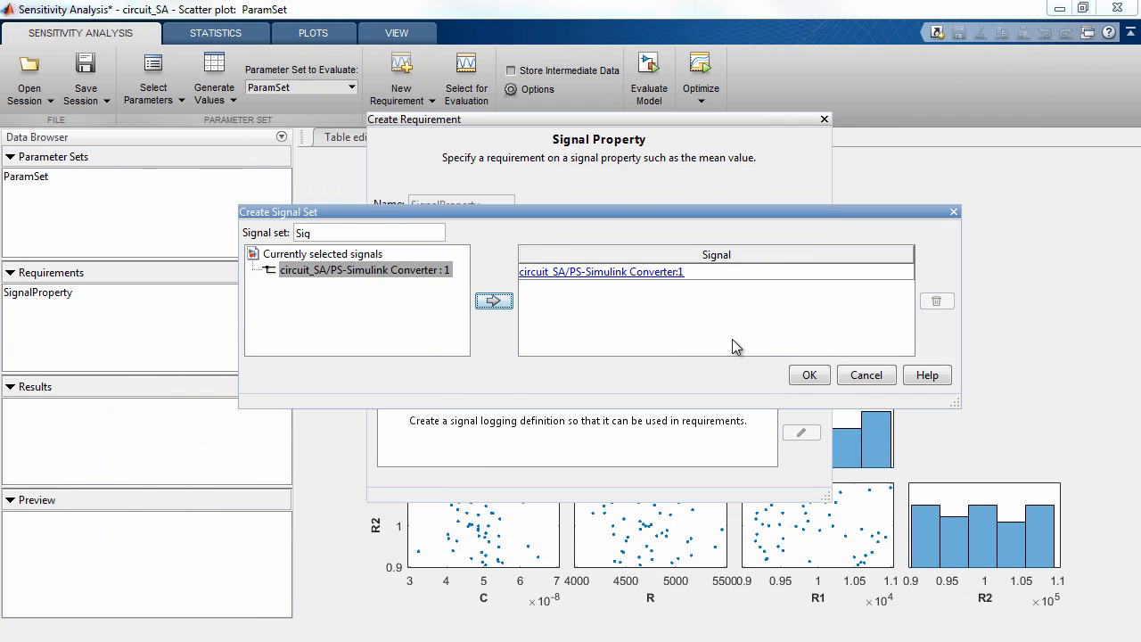
click(809, 375)
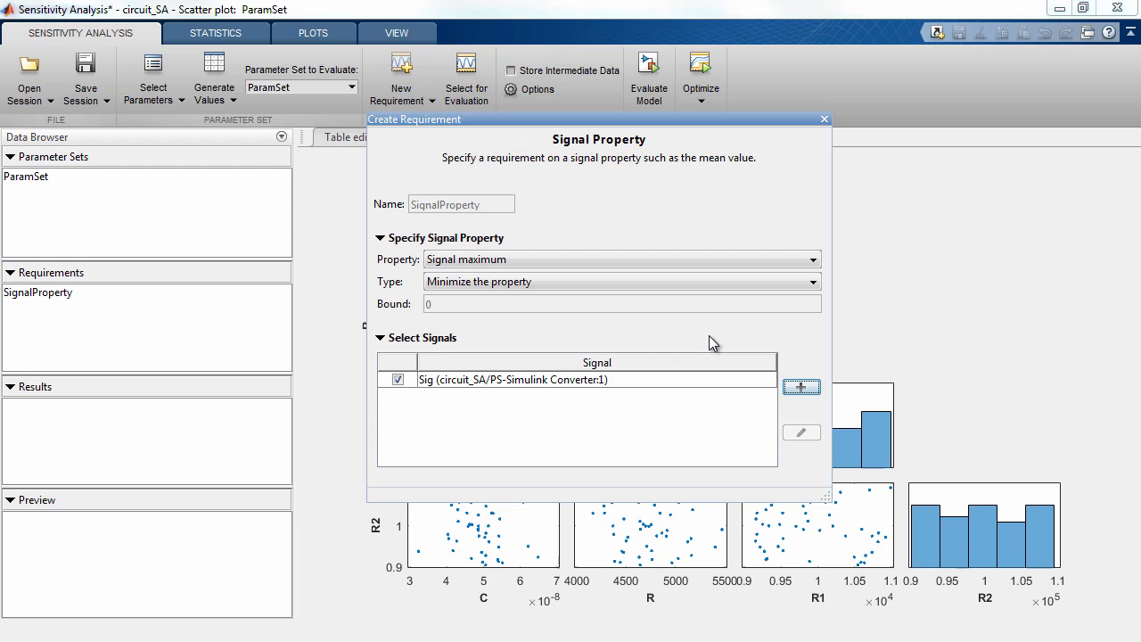
Review the available signal properties, keep Signal maximum, and close the signal property requirement
click(813, 260)
scroll(815, 322, down, 1)
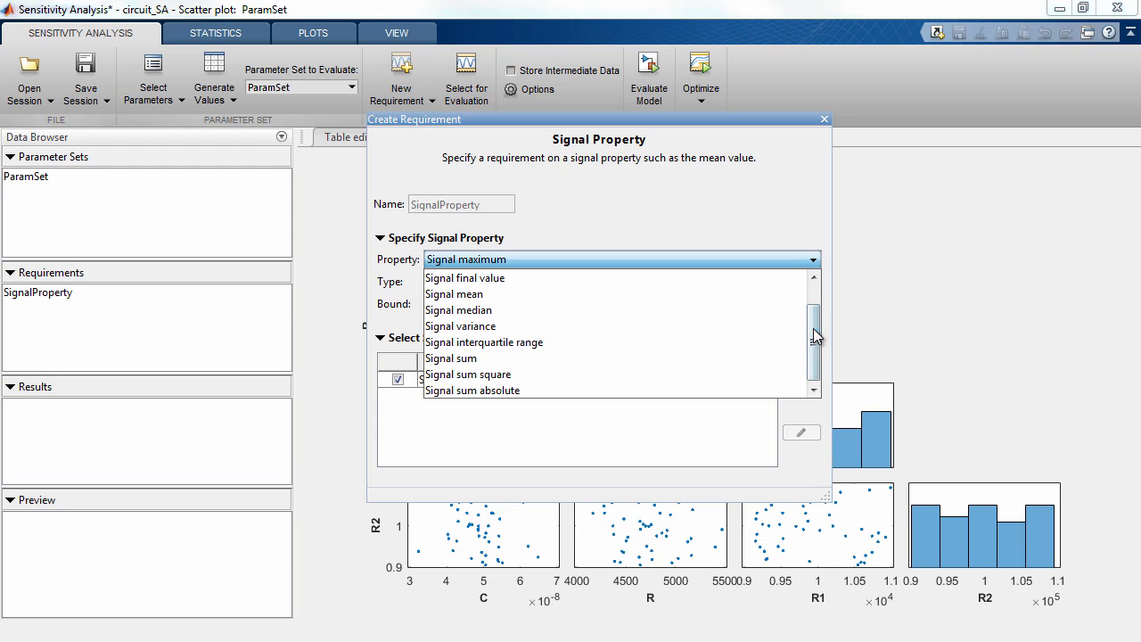
click(798, 261)
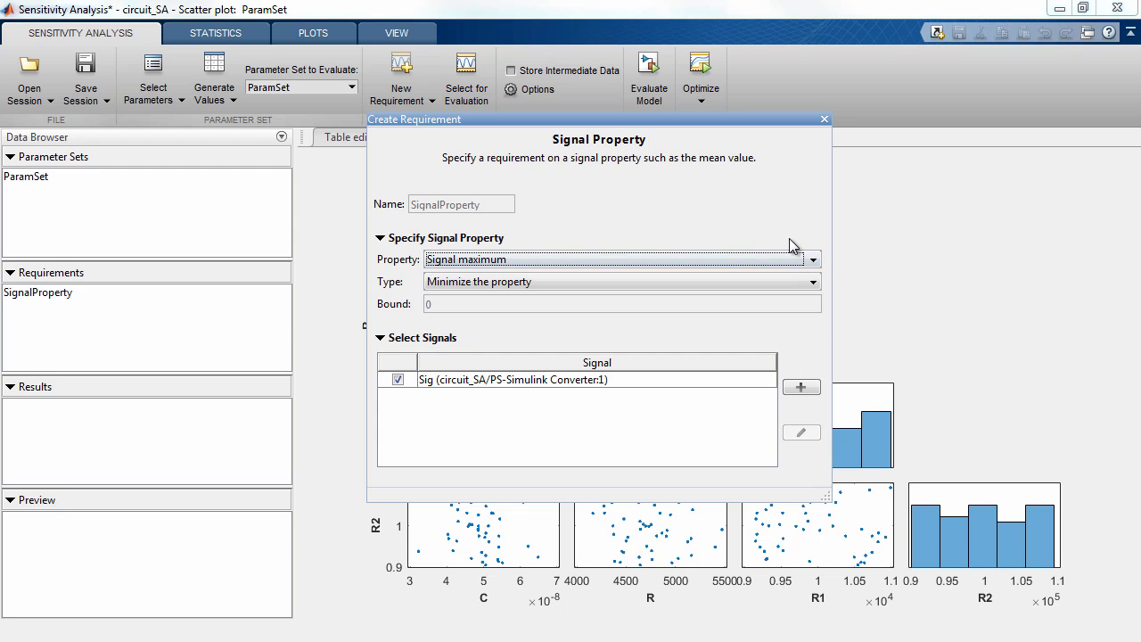
click(825, 120)
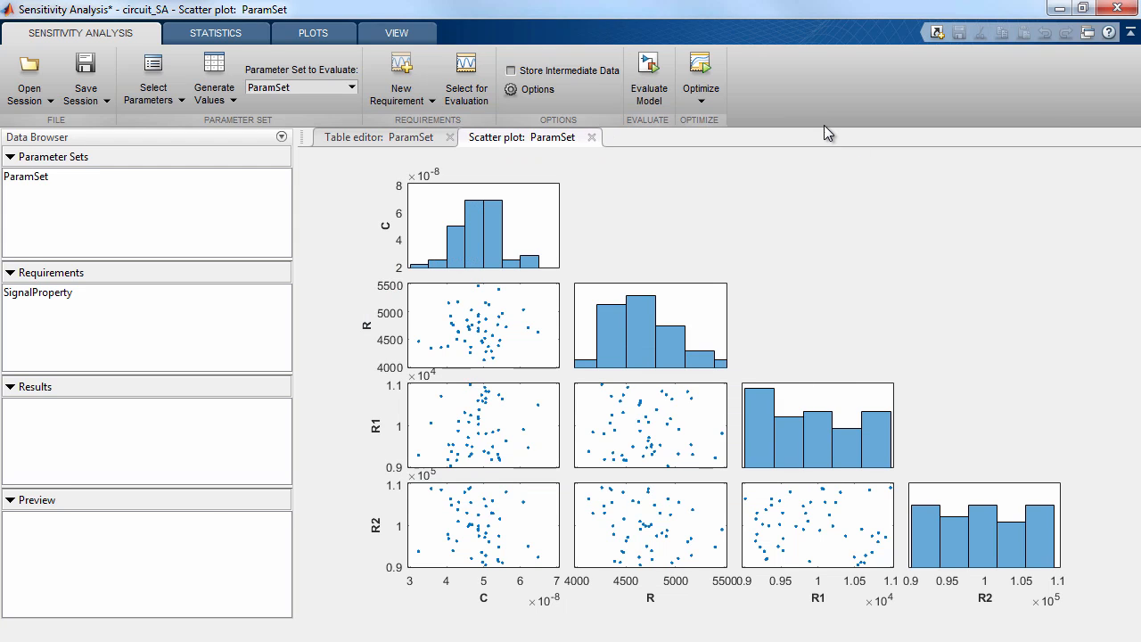
Rename the SignalProperty requirement as MaxVoltage
click(74, 293)
right_click(74, 293)
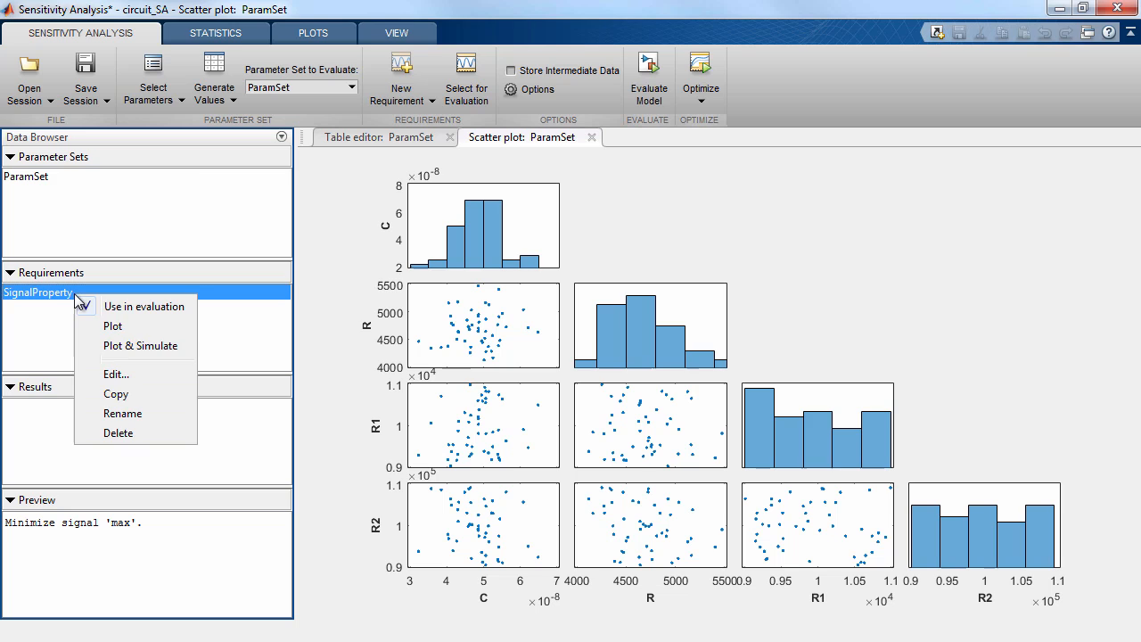
click(122, 405)
text(Mal)
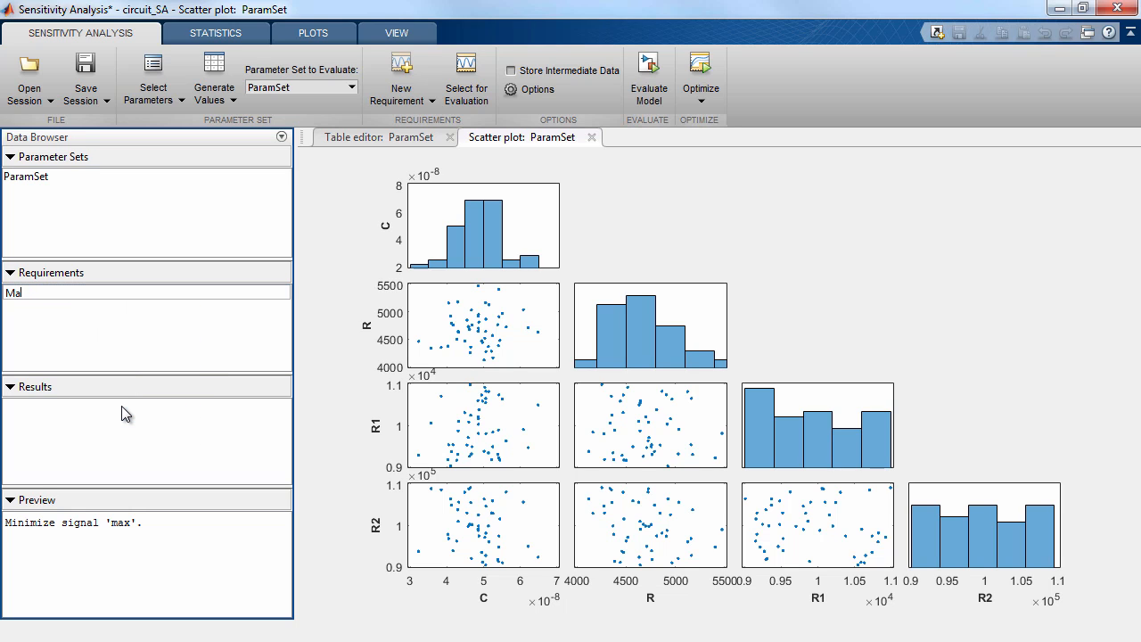
text(xVoltage)
click(125, 338)
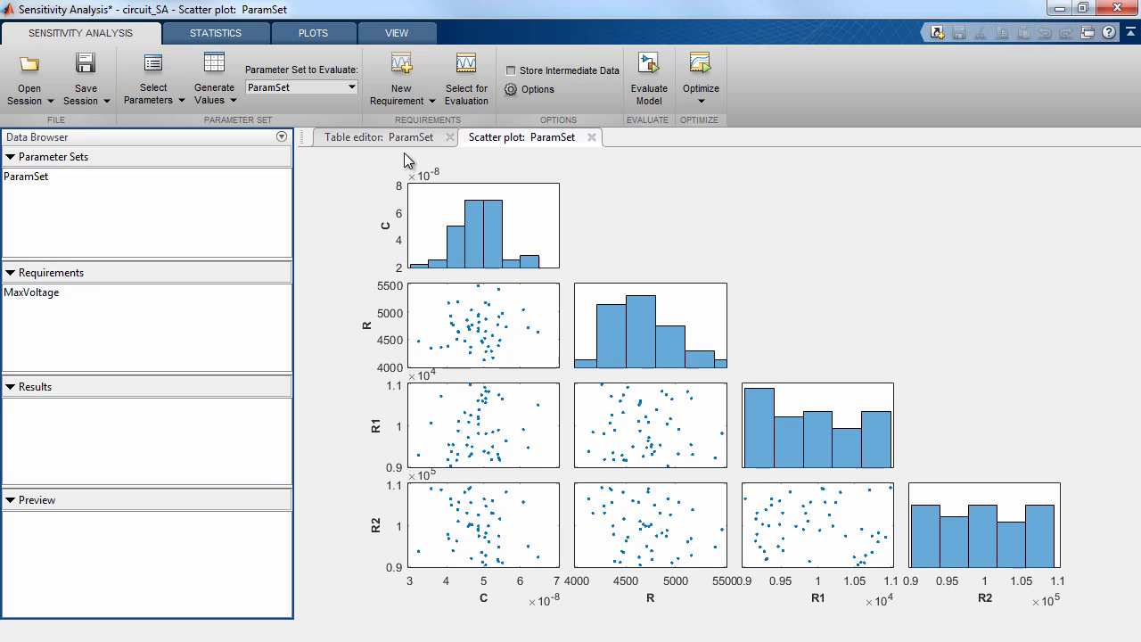
click(413, 105)
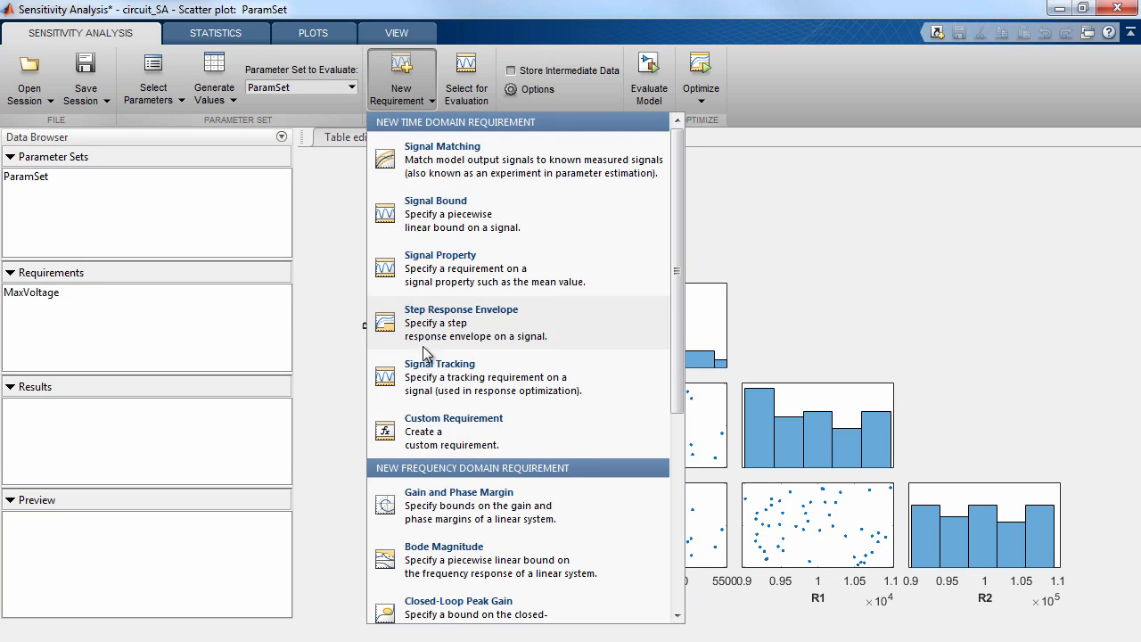
click(595, 430)
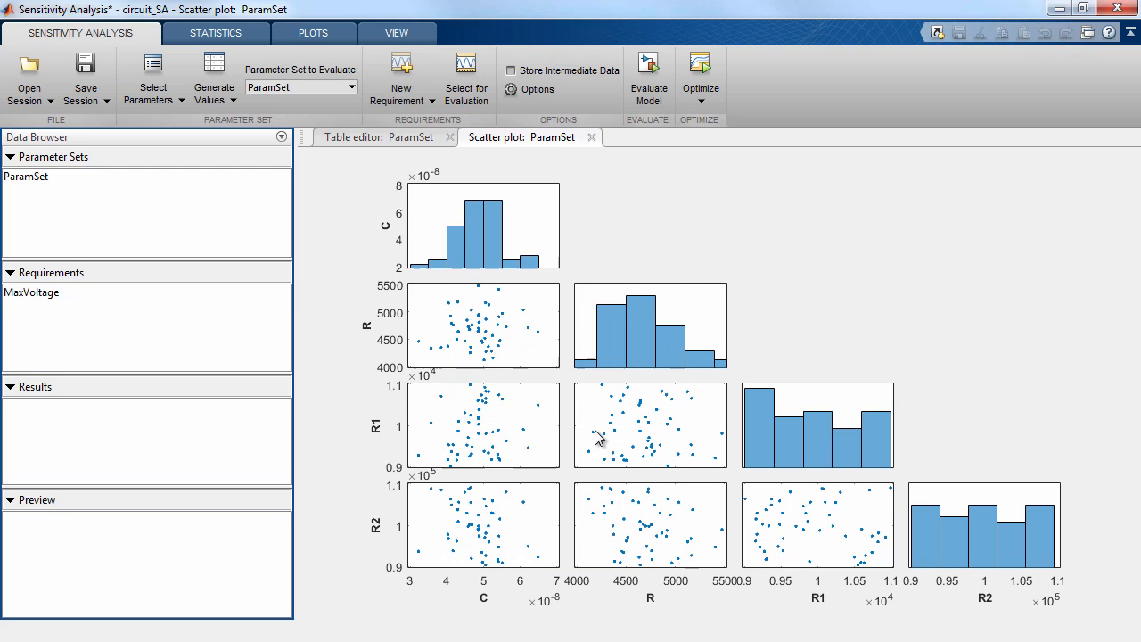
click(615, 289)
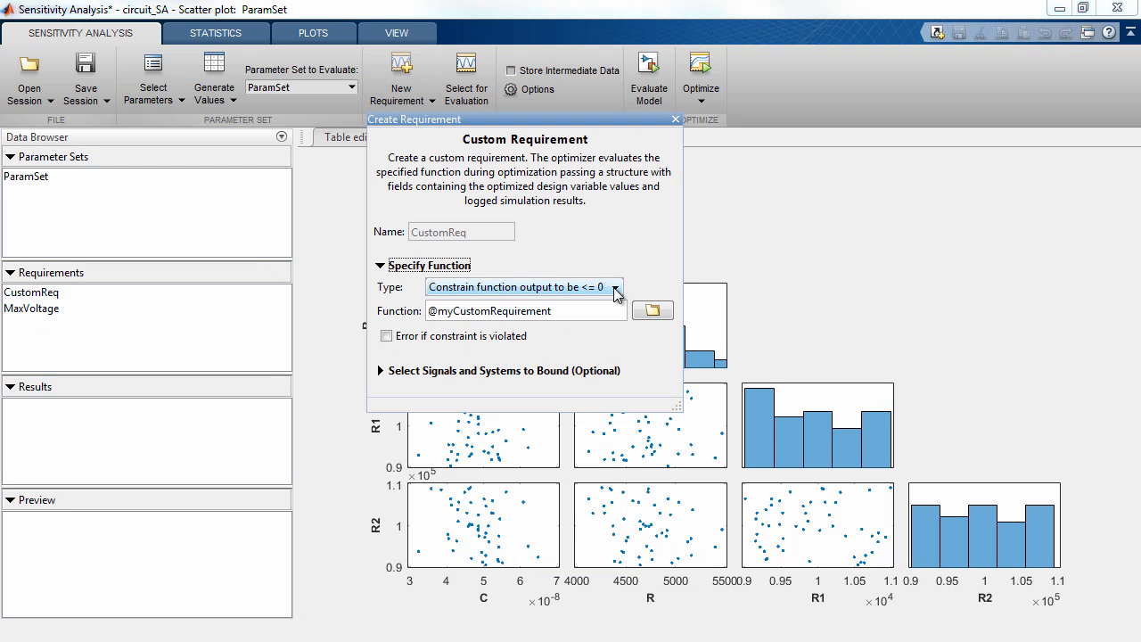
click(615, 290)
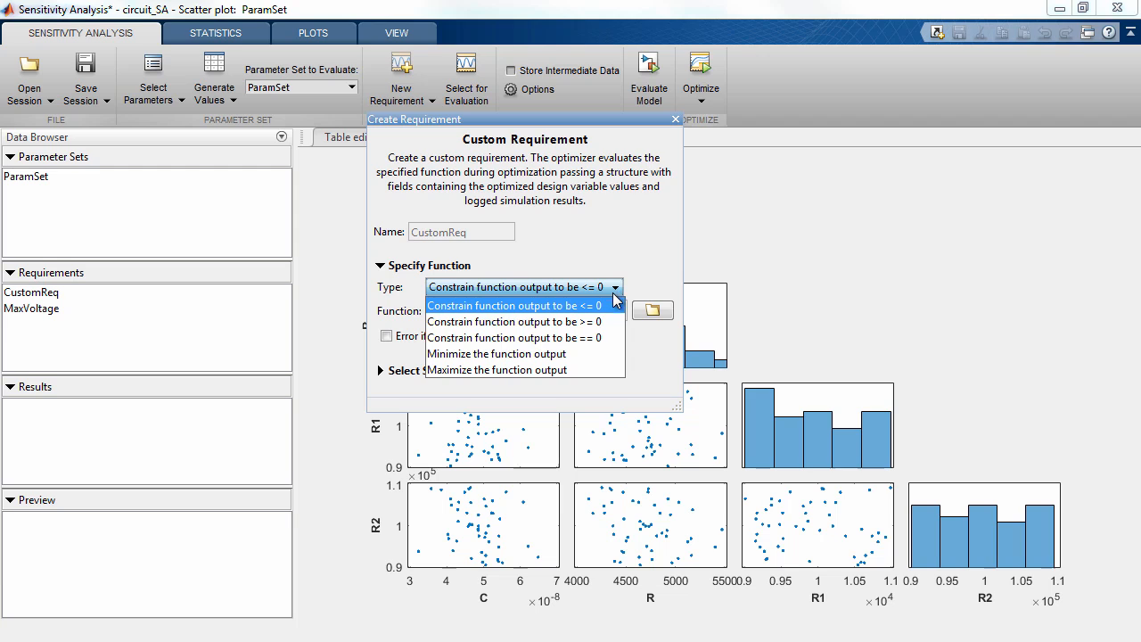
click(598, 353)
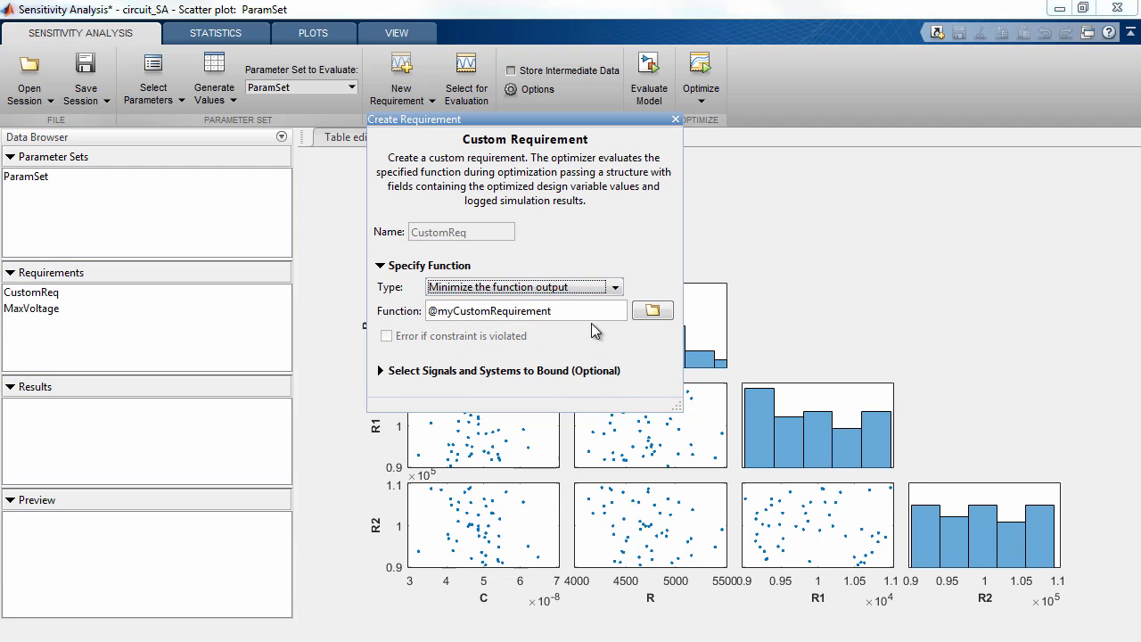
double_click(590, 314)
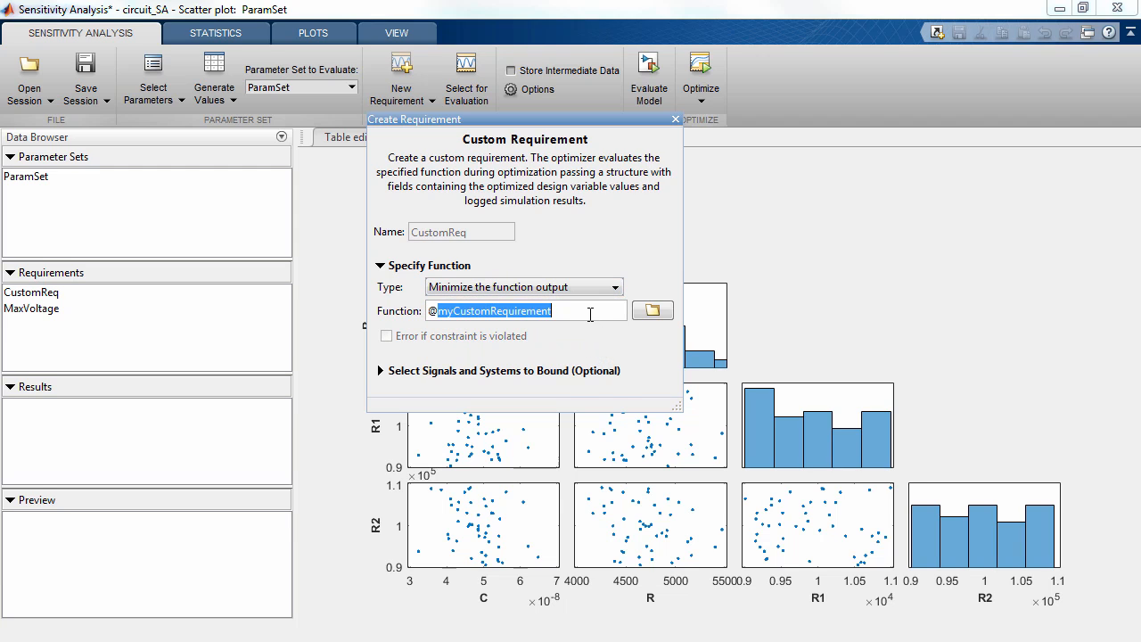
text(RiseTime)
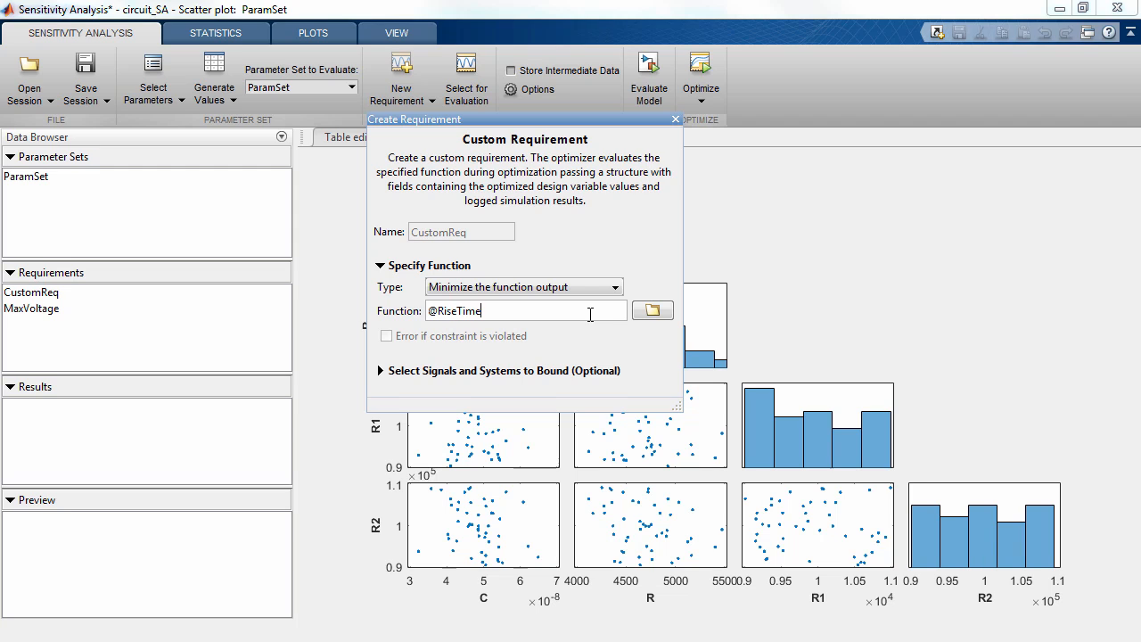
text(Filter)
Open the RiseTimeFilter function file in MATLAB, examine its data input and stepinfo call, and return to the requirement
click(646, 315)
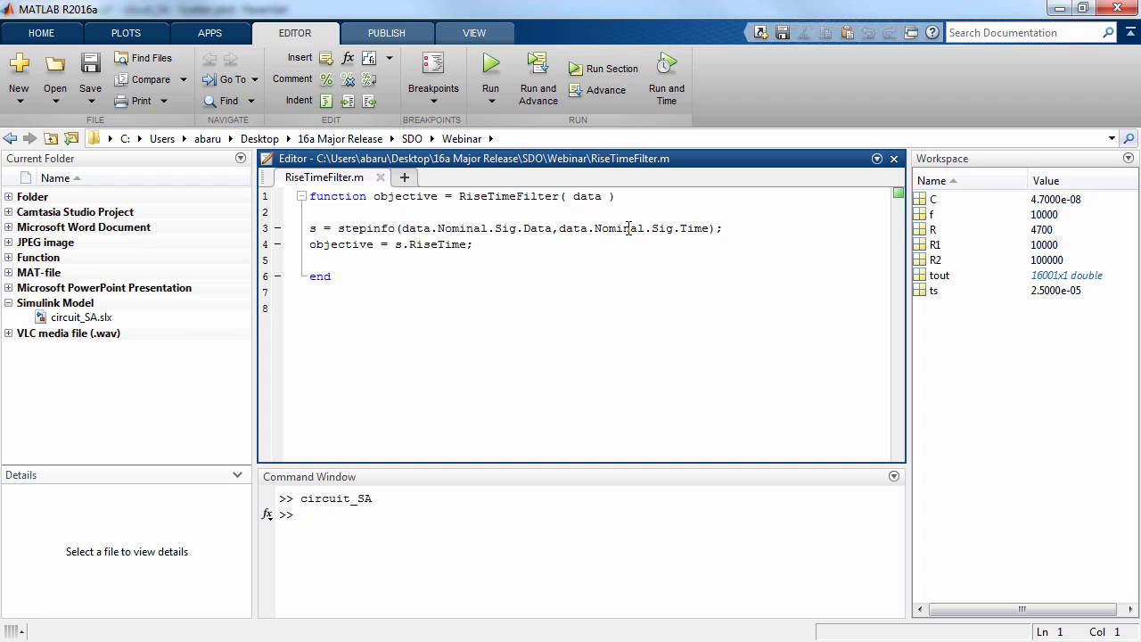
click(607, 198)
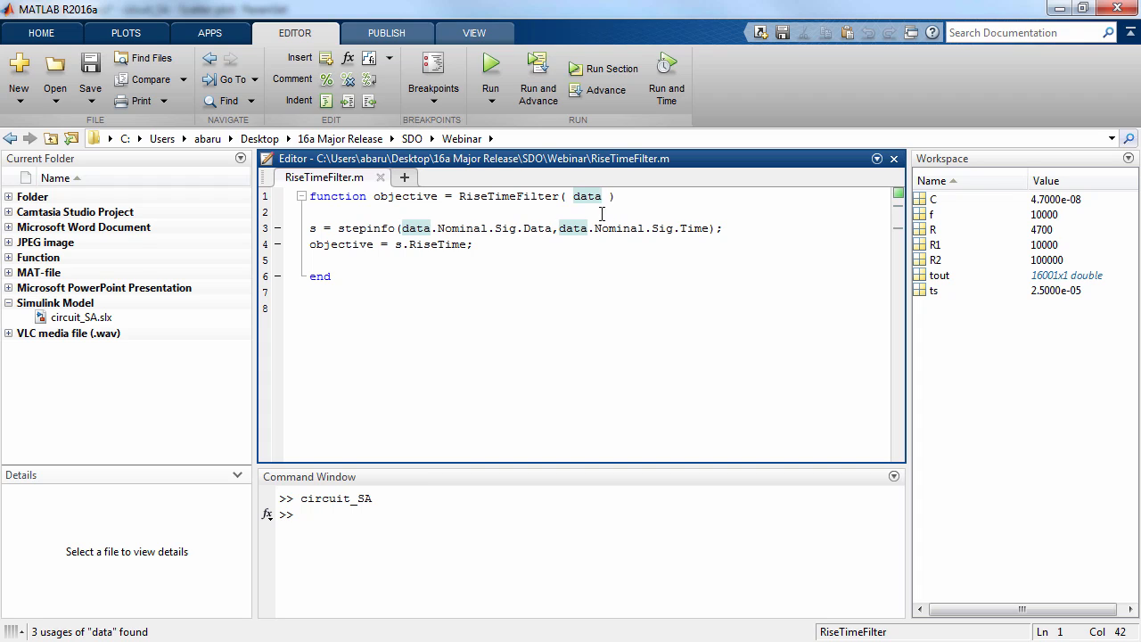
double_click(382, 230)
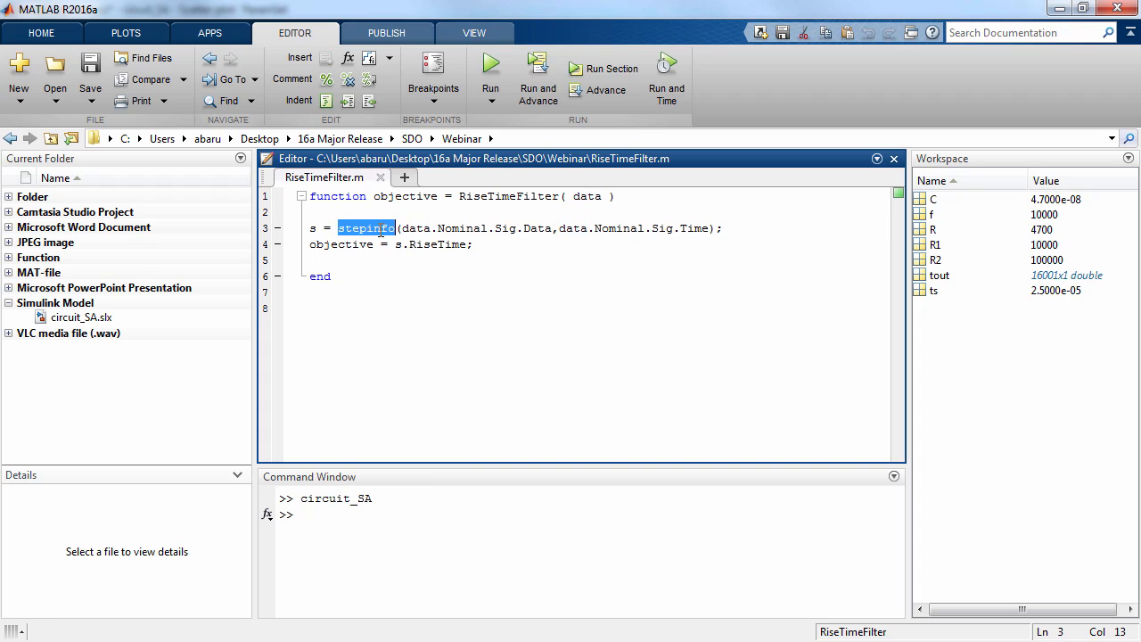
click(490, 246)
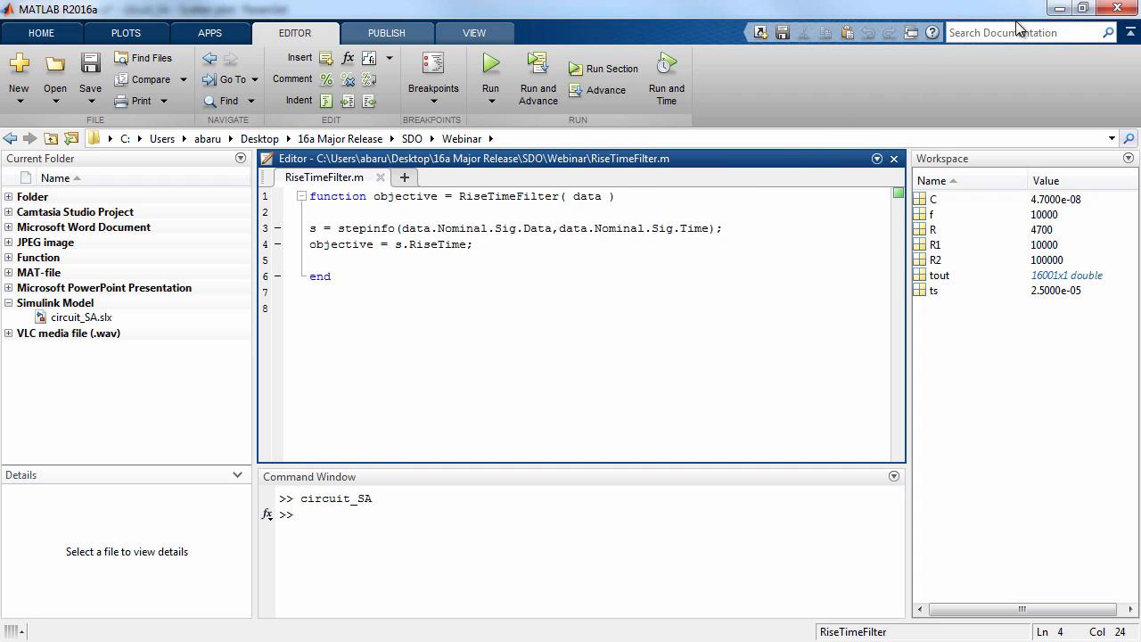
click(1058, 10)
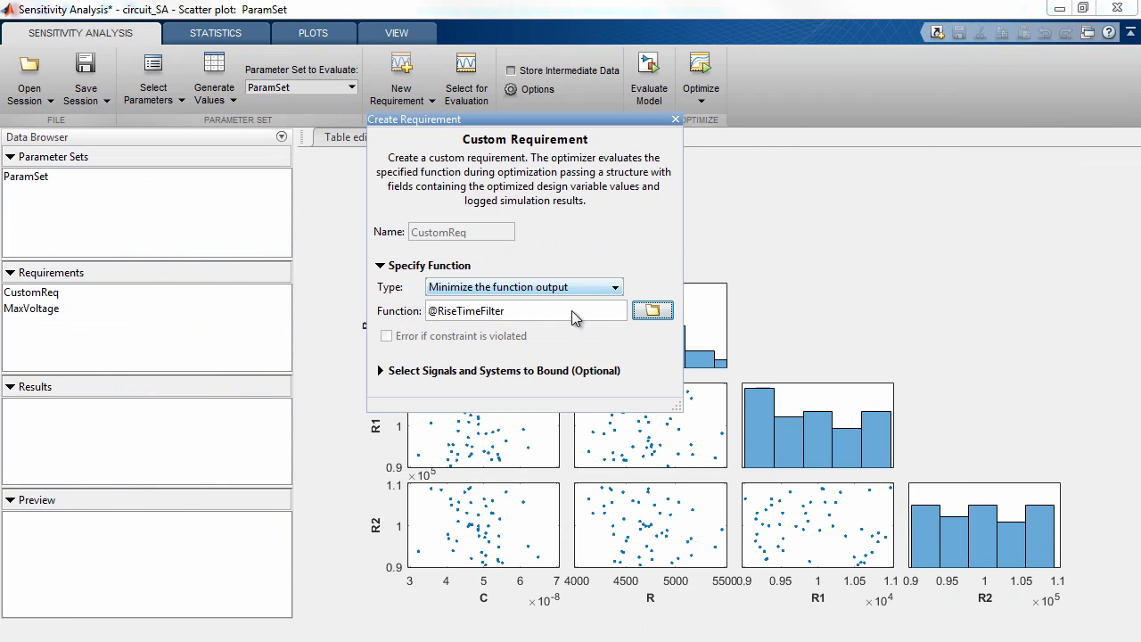
Include the signal set Sig in the custom requirement and close its definition
click(381, 371)
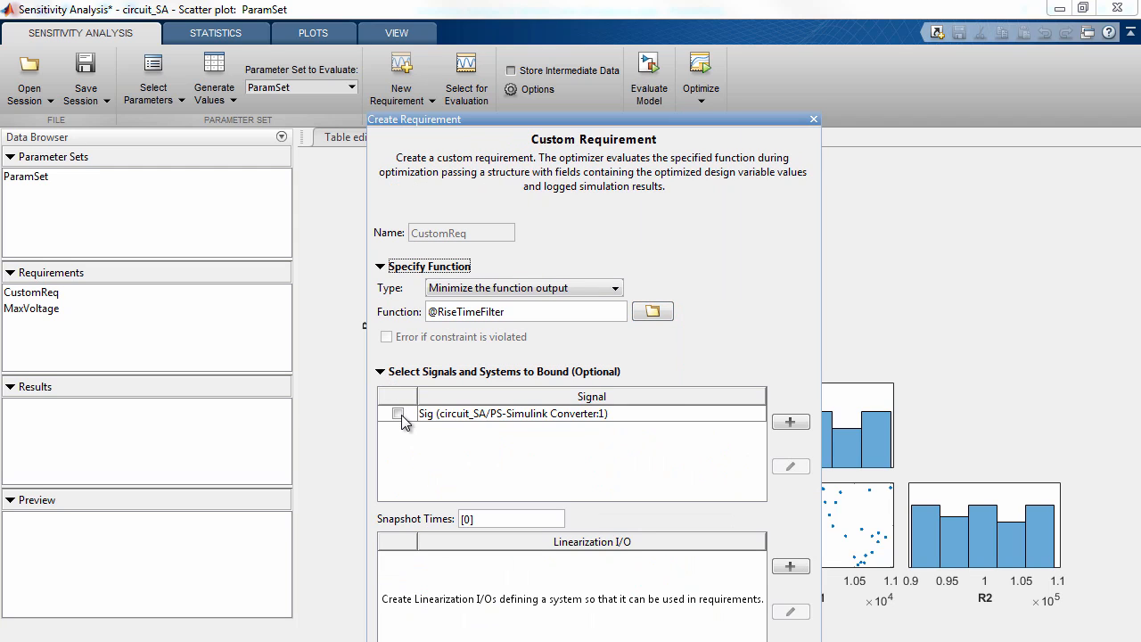
click(399, 415)
drag(709, 118, 710, 57)
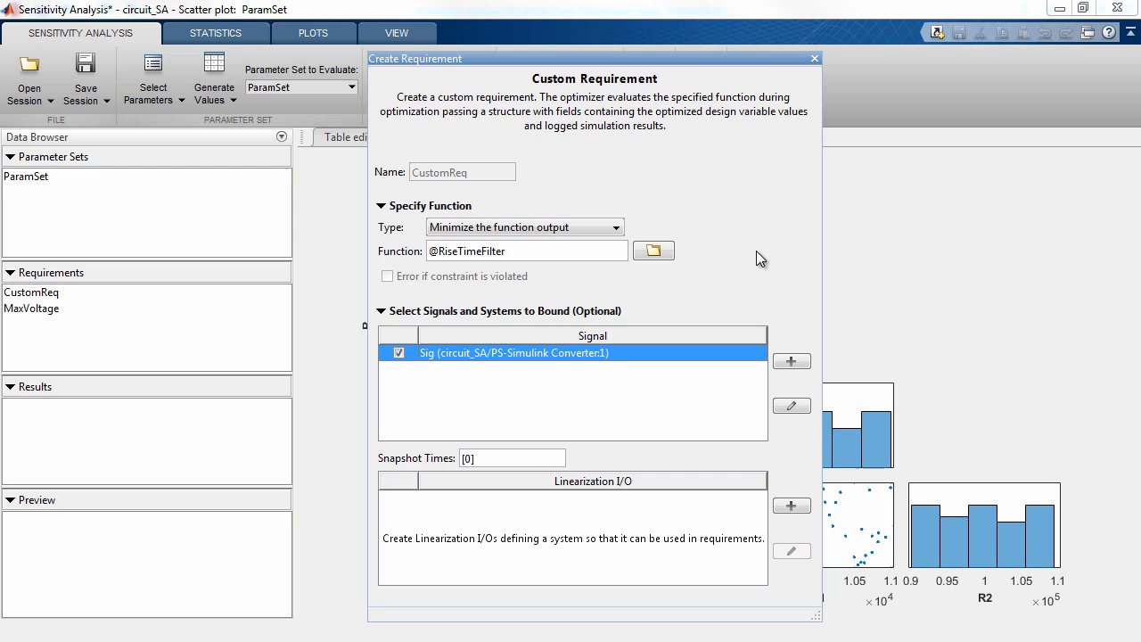
click(814, 59)
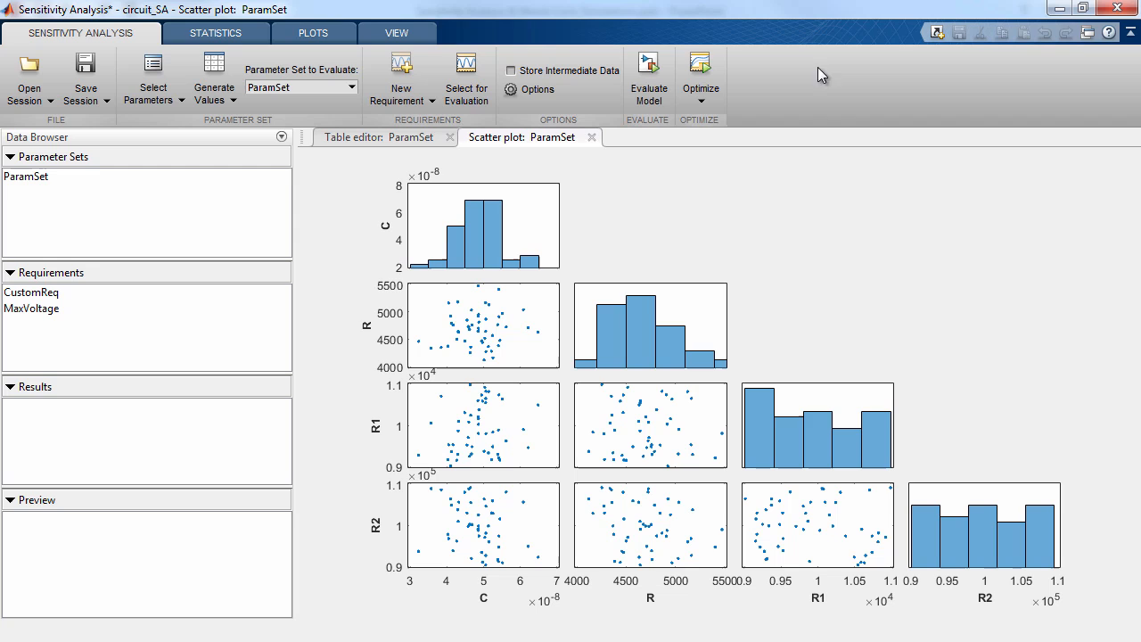
Rename the CustomReq requirement as RiseTime
click(86, 291)
right_click(87, 292)
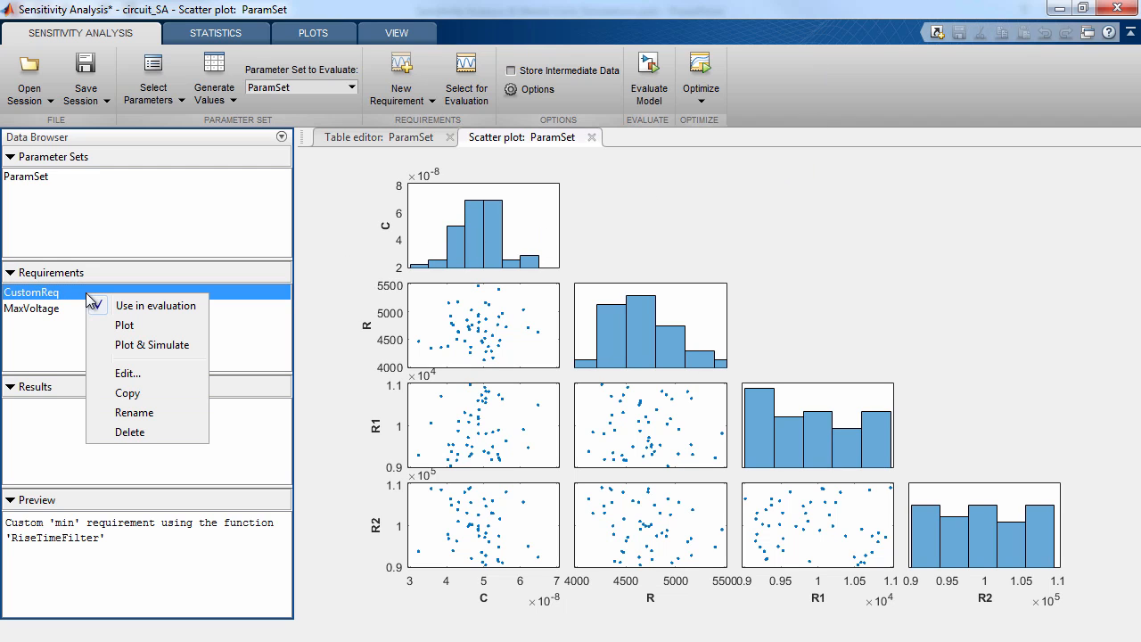
click(138, 413)
text(r)
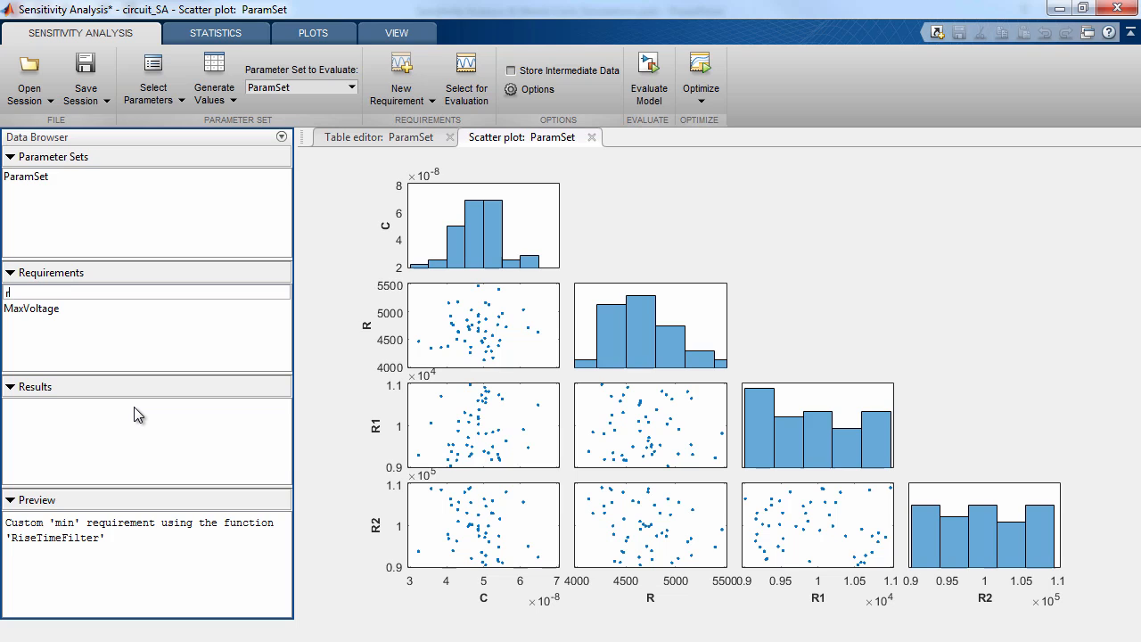
text(iseT)
key(BackSpace)
key(BackSpace)
key(BackSpace)
key(BackSpace)
key(BackSpace)
text(RiseTime)
click(151, 343)
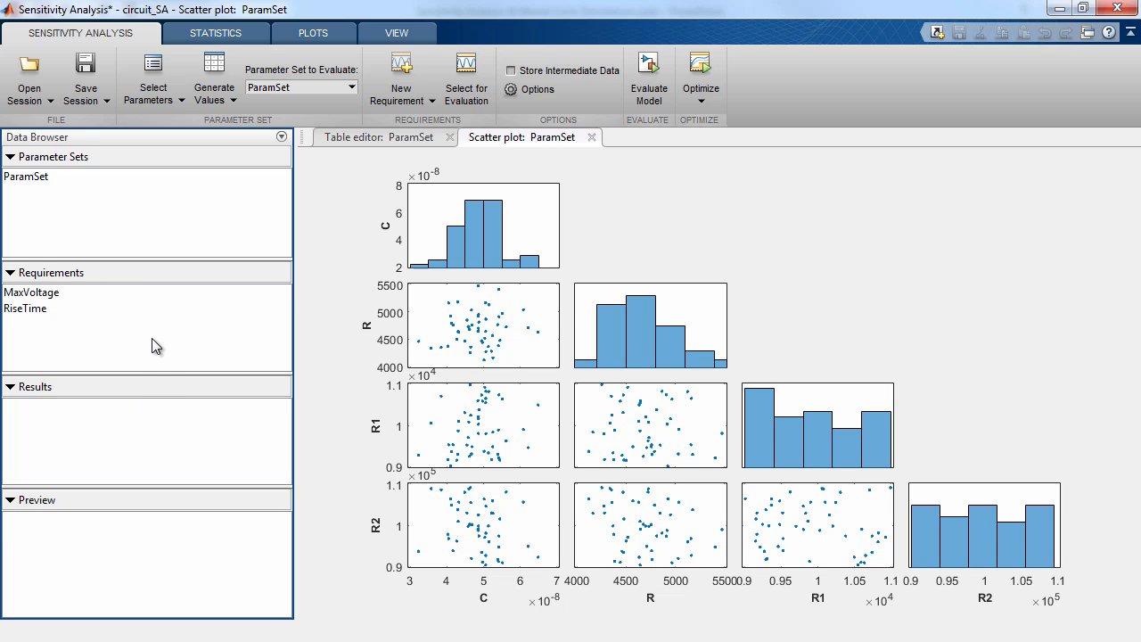
Review the time-domain and frequency-domain requirement types available for new requirements
click(430, 104)
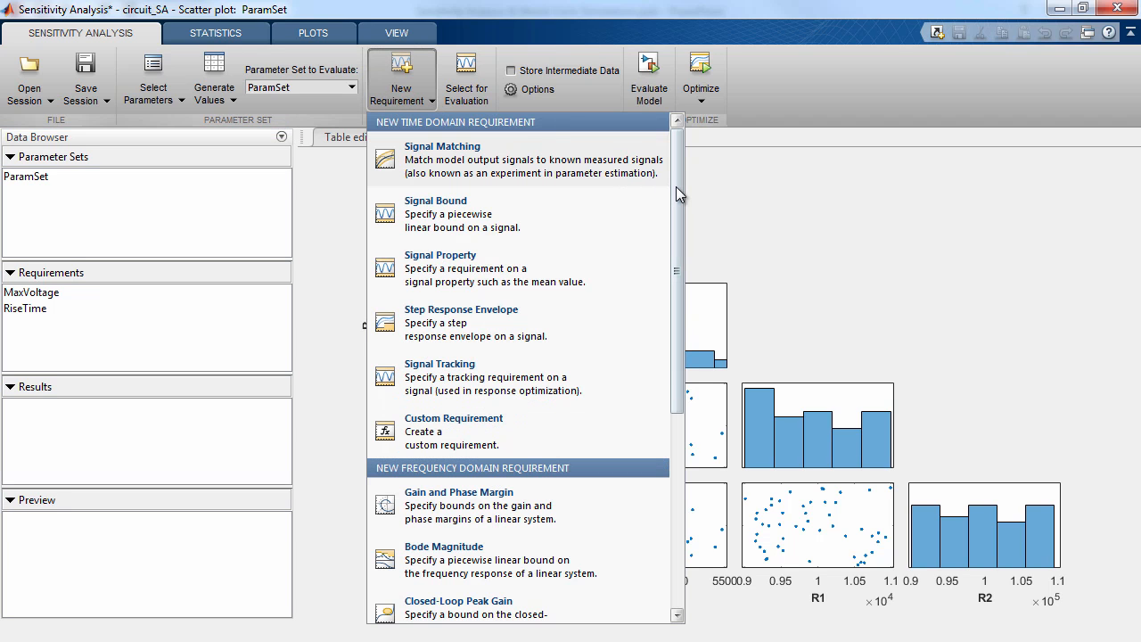
drag(676, 187, 678, 367)
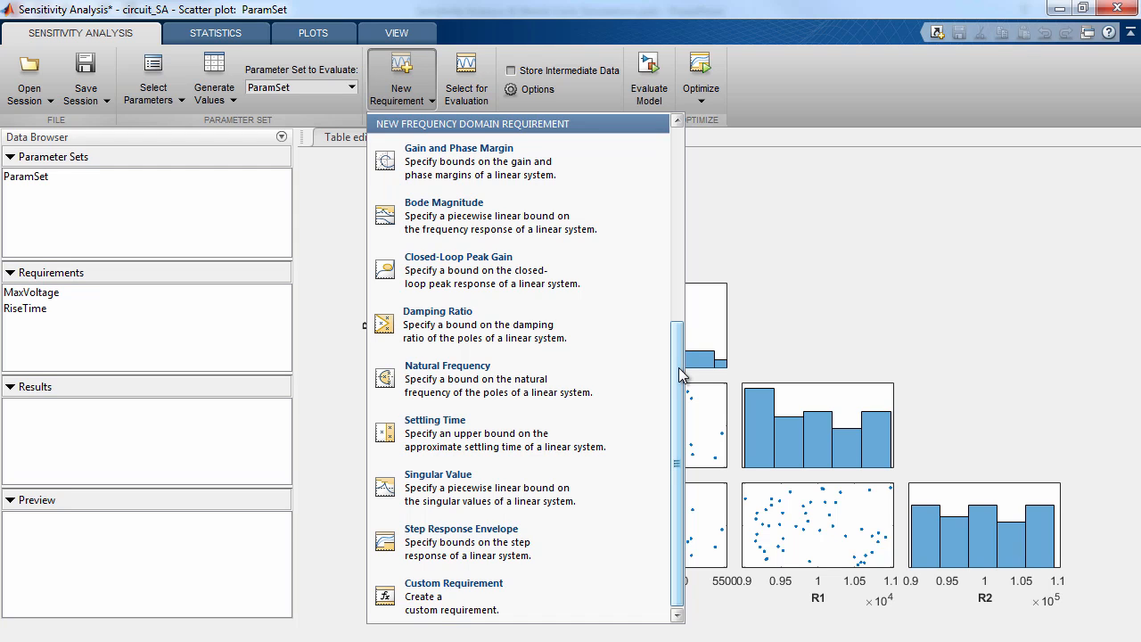
click(742, 220)
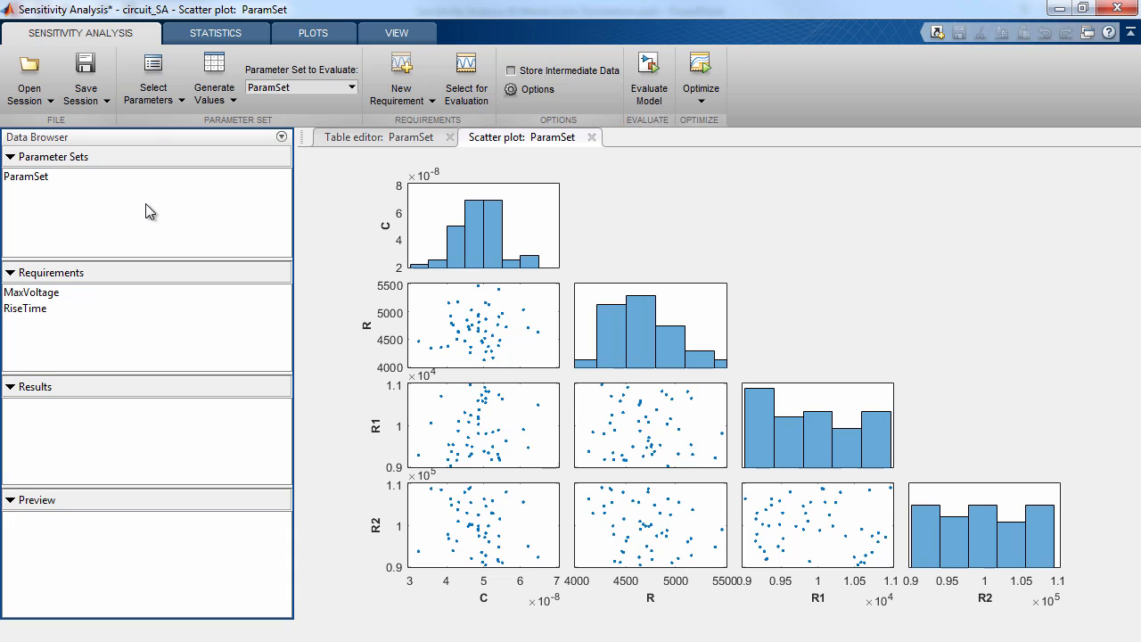
Check the previews of ParamSet and of the MaxVoltage and RiseTime requirements
click(61, 181)
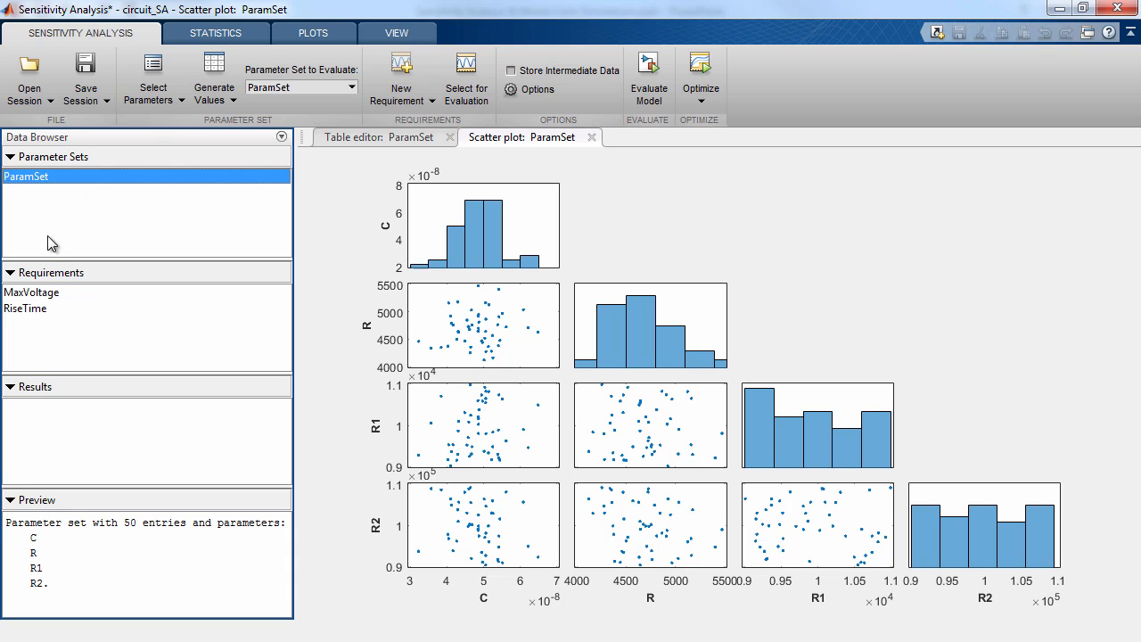
click(67, 293)
click(66, 307)
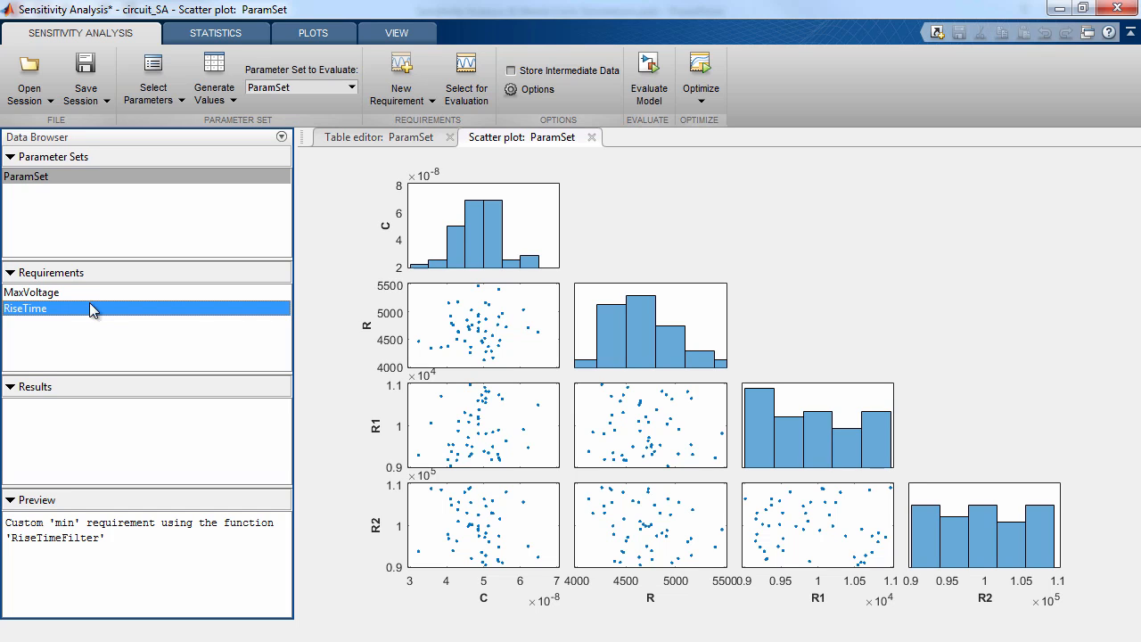
Evaluate the model and requirements for ParamSet and overlay a linear fit on the scatter plot of the evaluation results
click(649, 92)
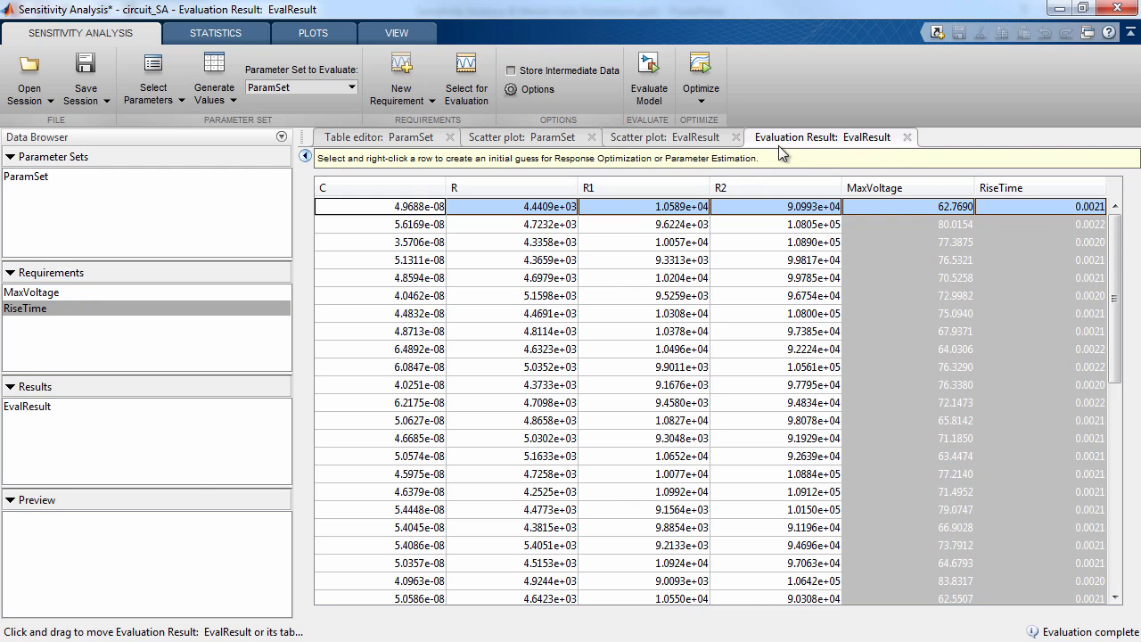
click(671, 139)
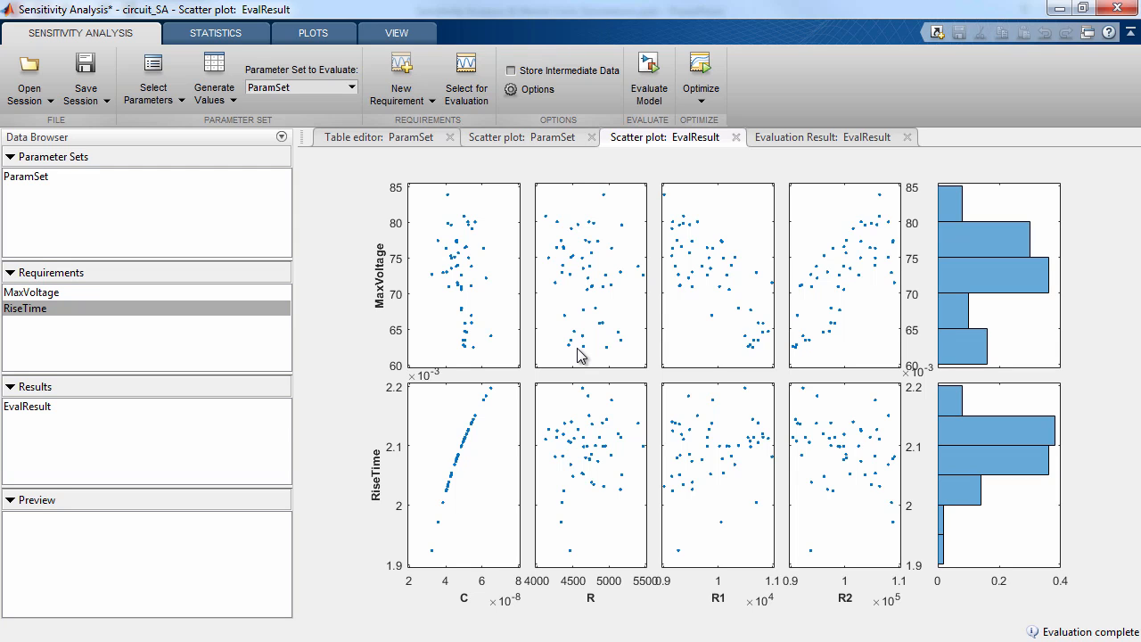
right_click(706, 307)
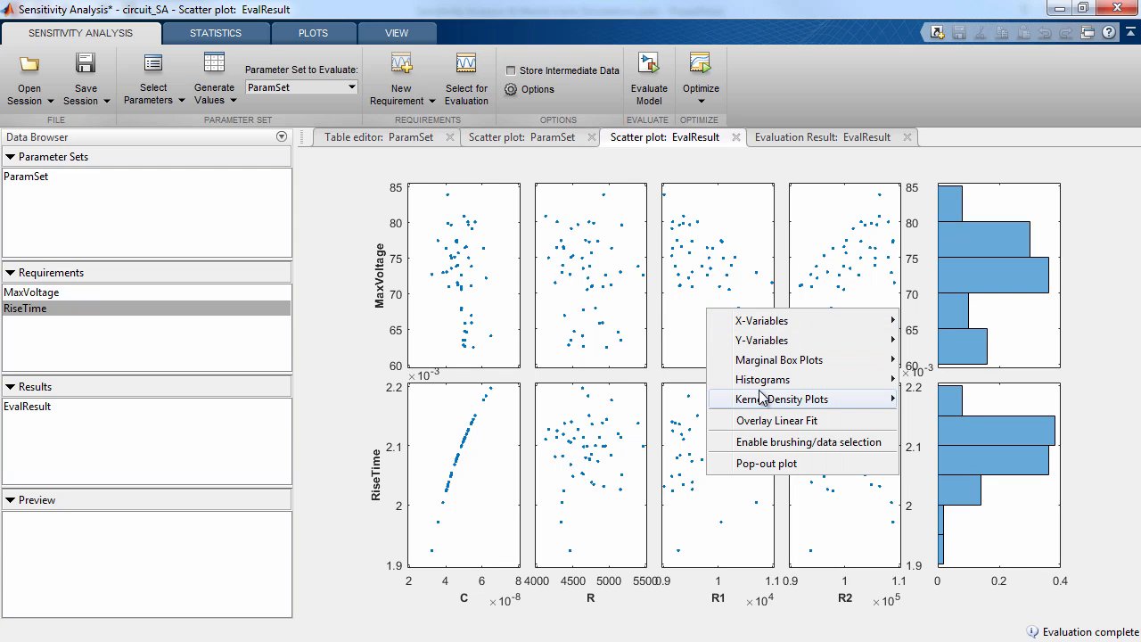
click(765, 421)
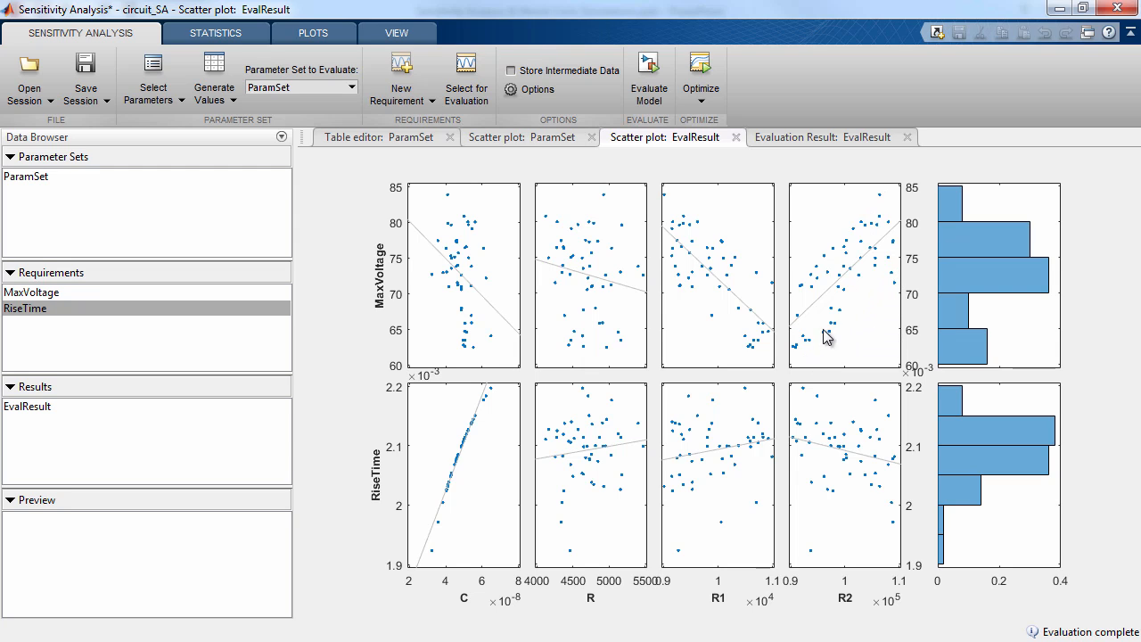
Compute linear correlation, standardized regression and partial correlation statistics for EvalResult, and place the tornado plot legend between the MaxVoltage and RiseTime charts
click(248, 43)
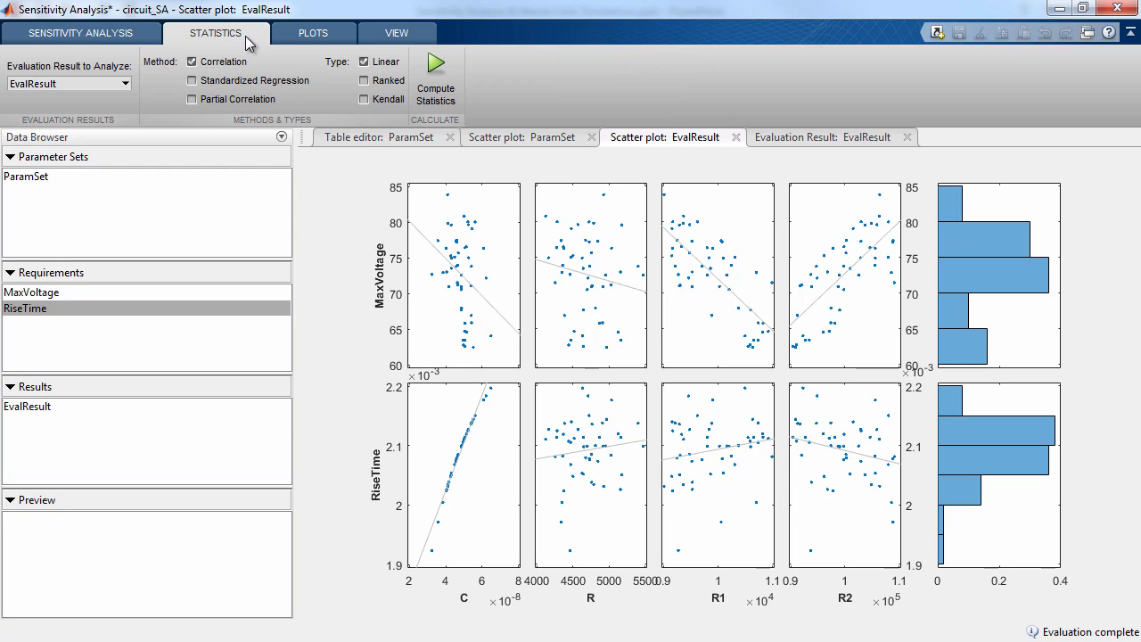
click(233, 86)
click(434, 75)
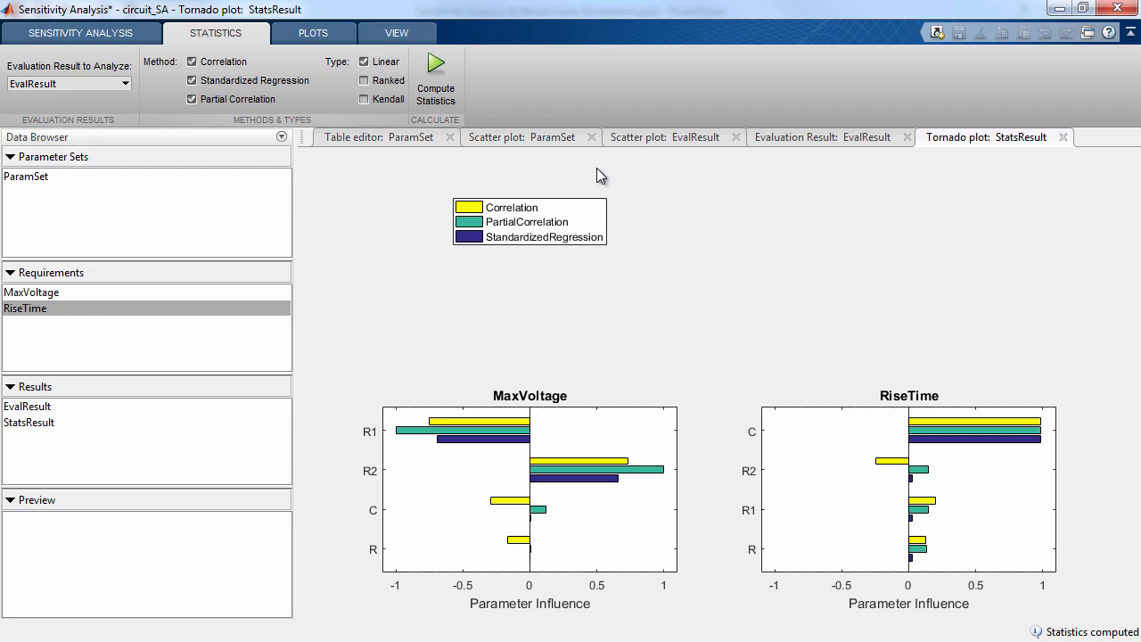
drag(593, 213, 781, 372)
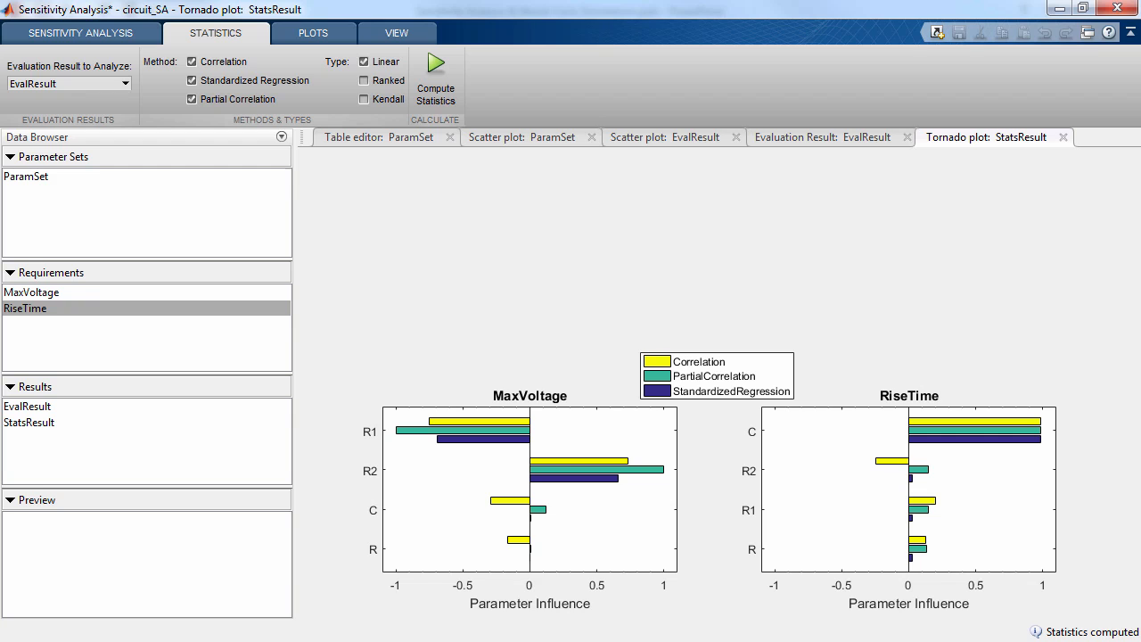
Examine resistors R1 and R2 and capacitor C in the circuit_SA Simulink model, and switch to the PowerPoint presentation
key(alt+Tab)
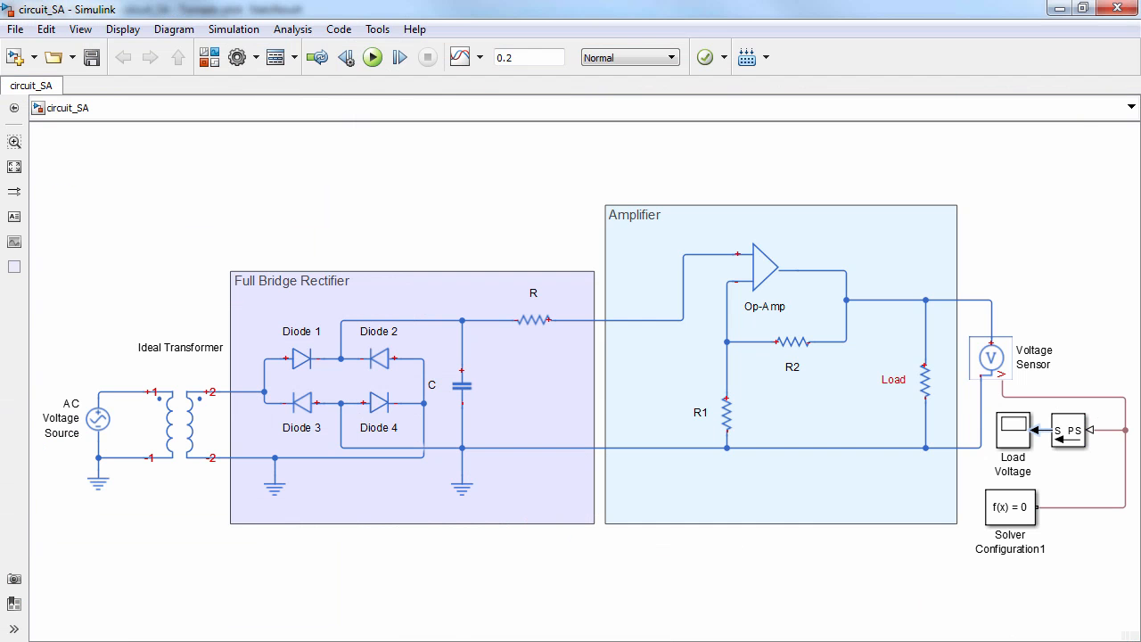
click(514, 401)
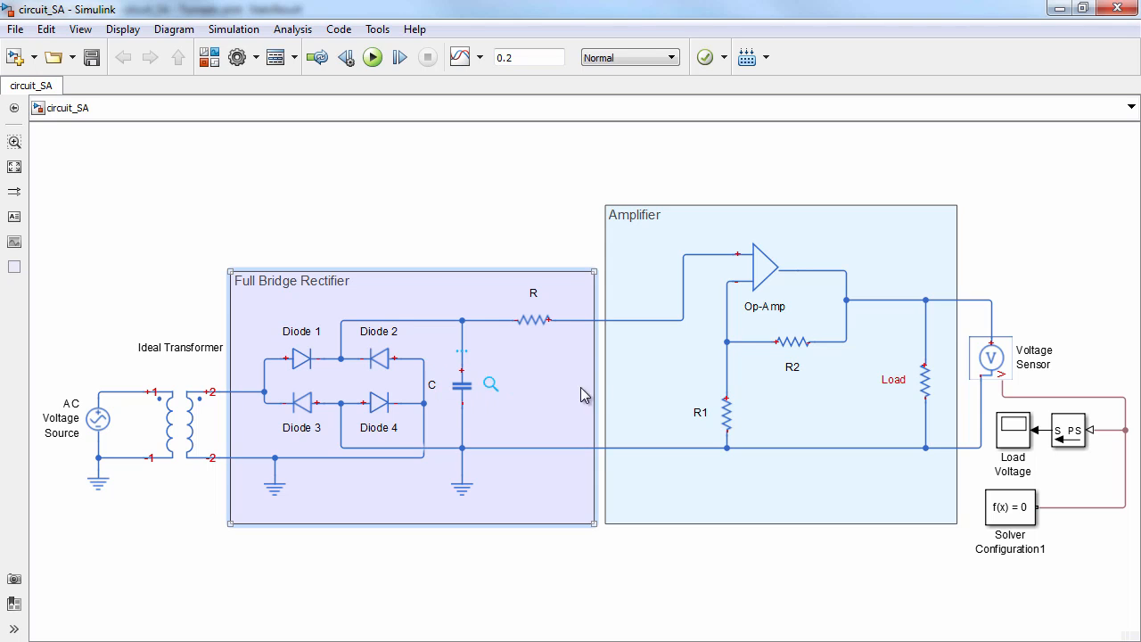
click(726, 410)
click(725, 409)
click(787, 345)
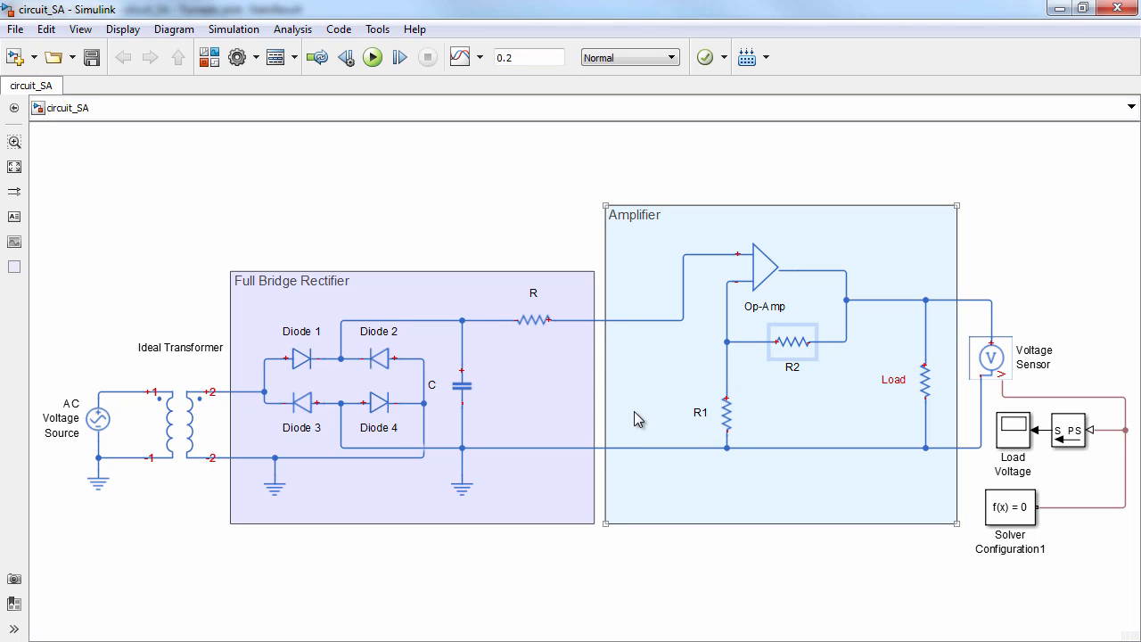
click(462, 385)
click(522, 406)
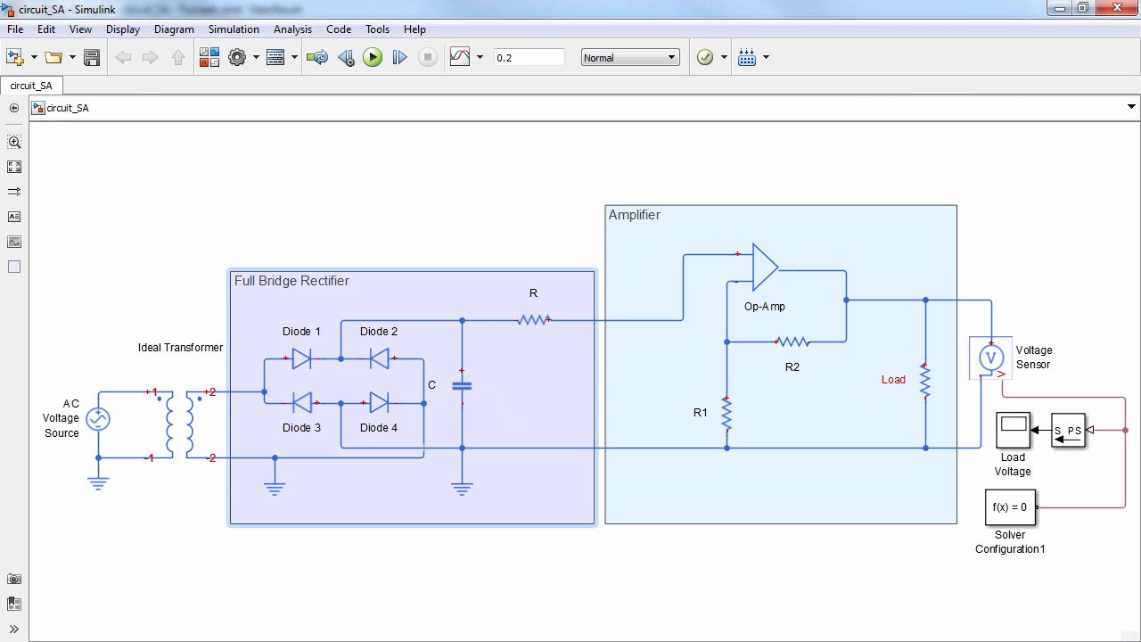
key(alt+Tab)
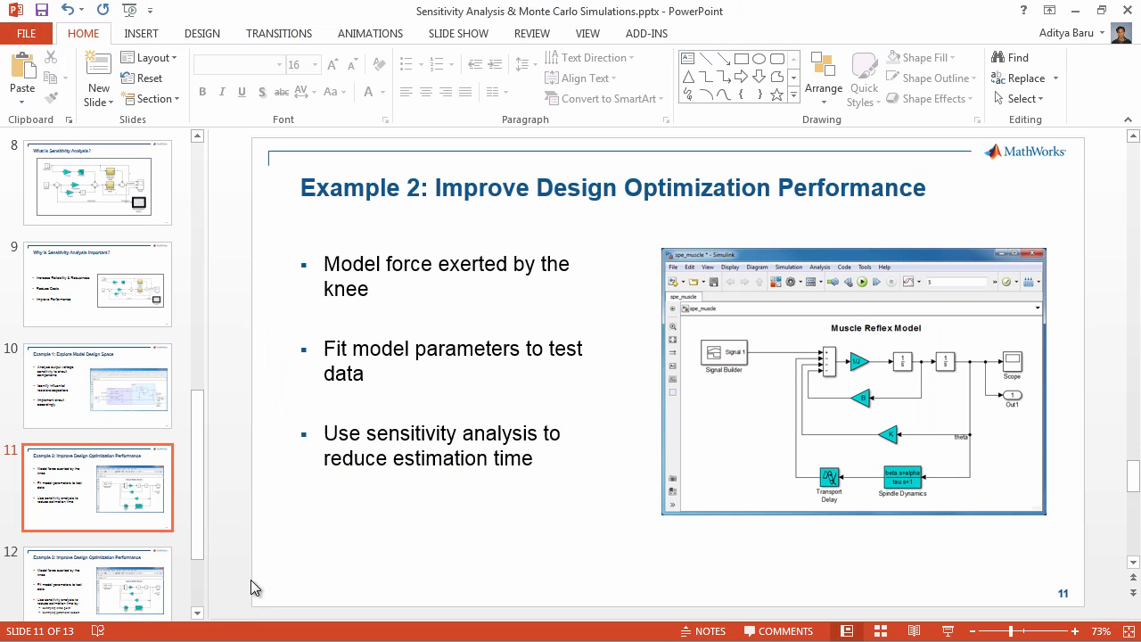
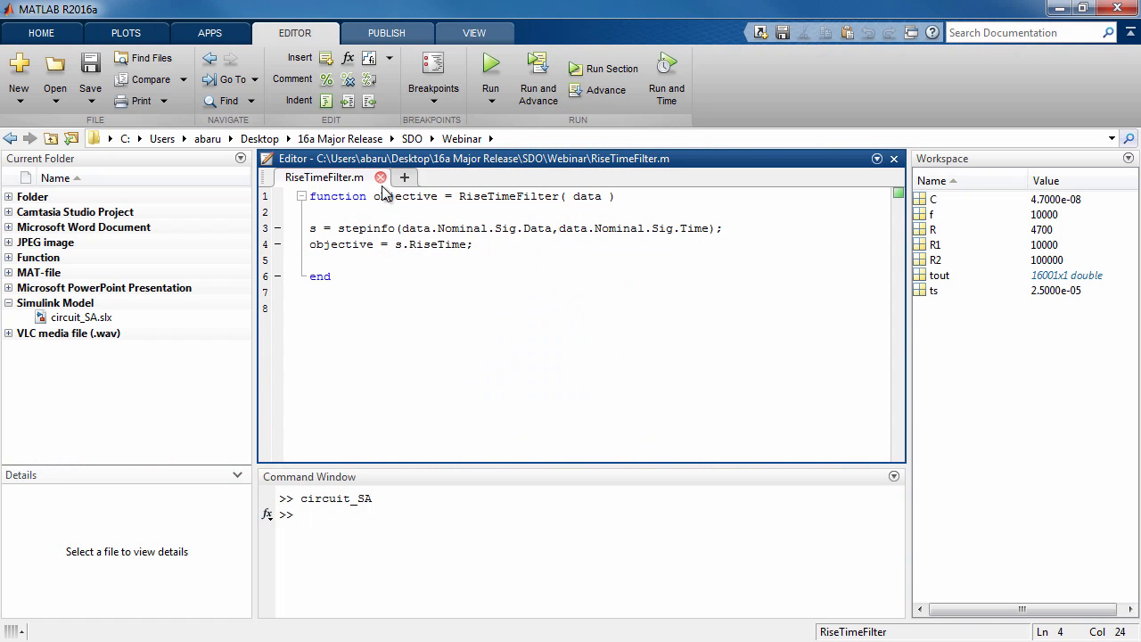
Close the RiseTimeFilter.m file and open the spe_muscle Simulink model in a maximized window
click(381, 177)
text(spe)
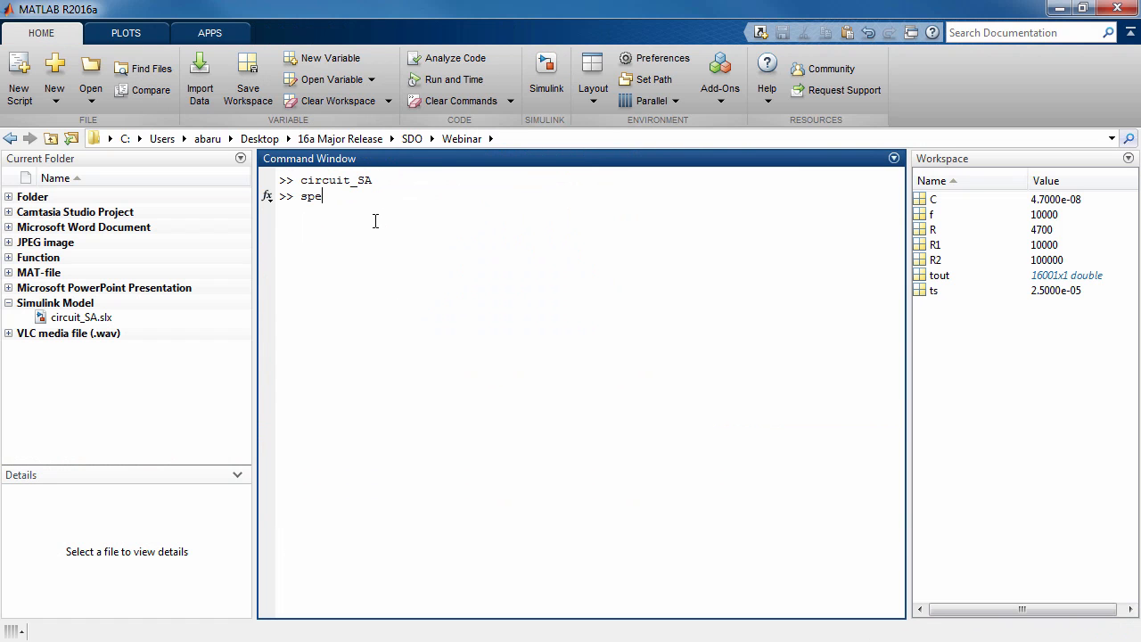
text(_muscle)
key(Return)
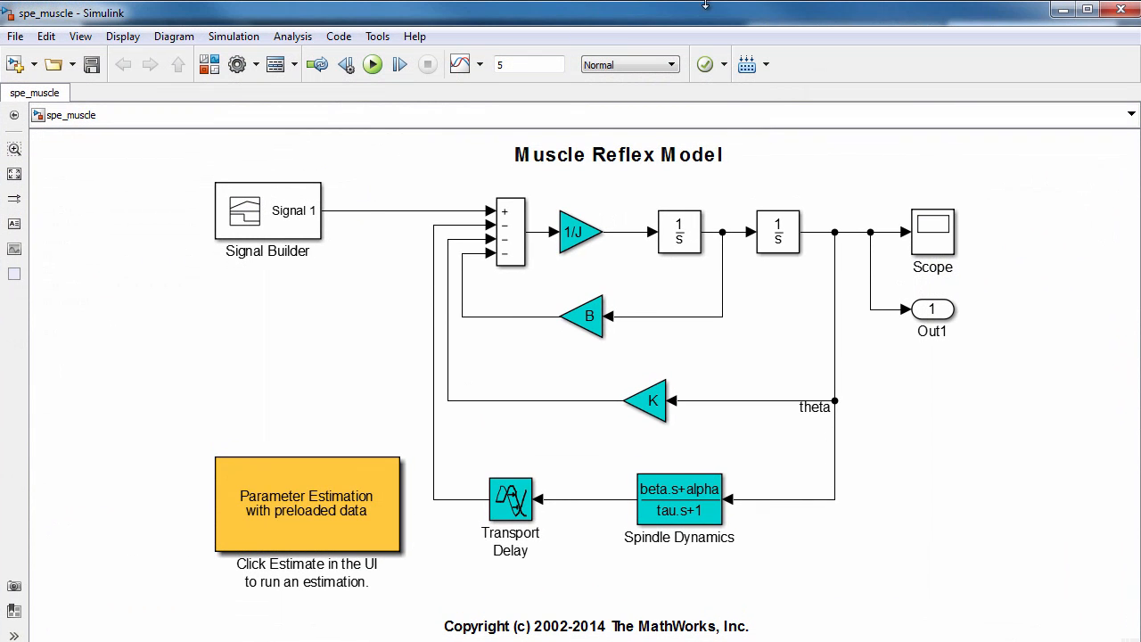
click(1087, 9)
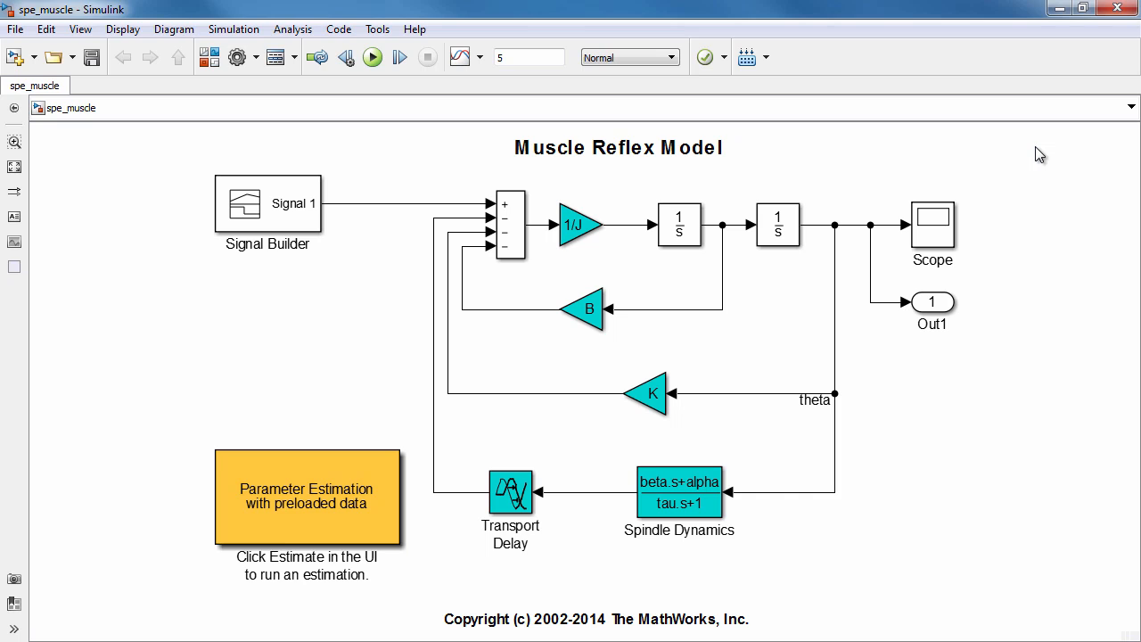
Inspect the input signal defined in the Signal Builder block of the muscle reflex model
click(297, 211)
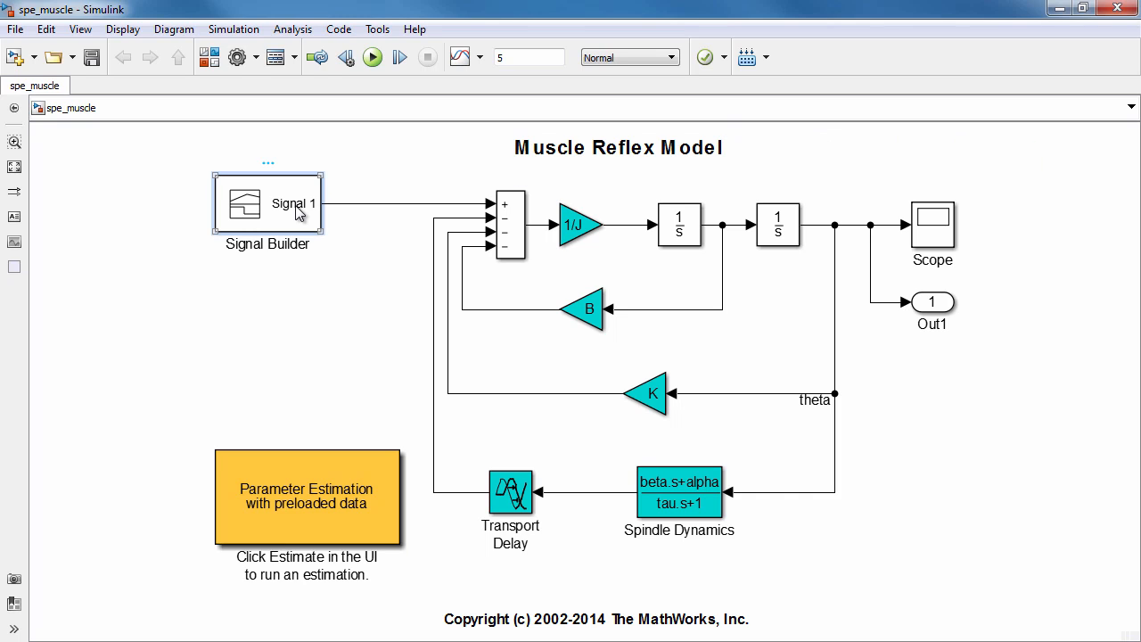
double_click(297, 211)
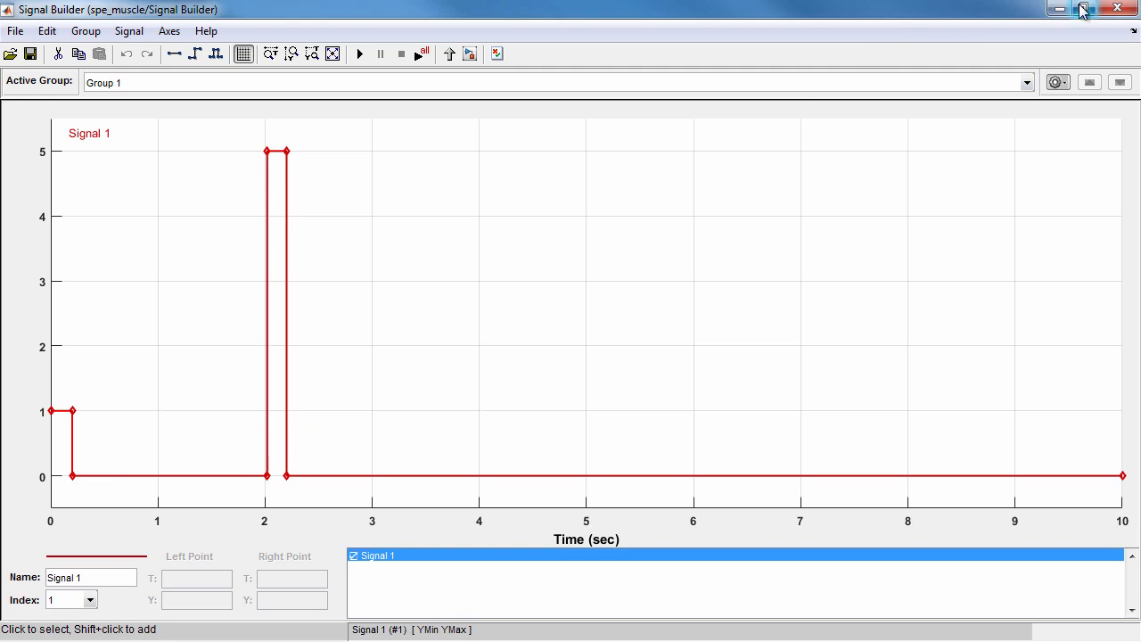
click(1117, 9)
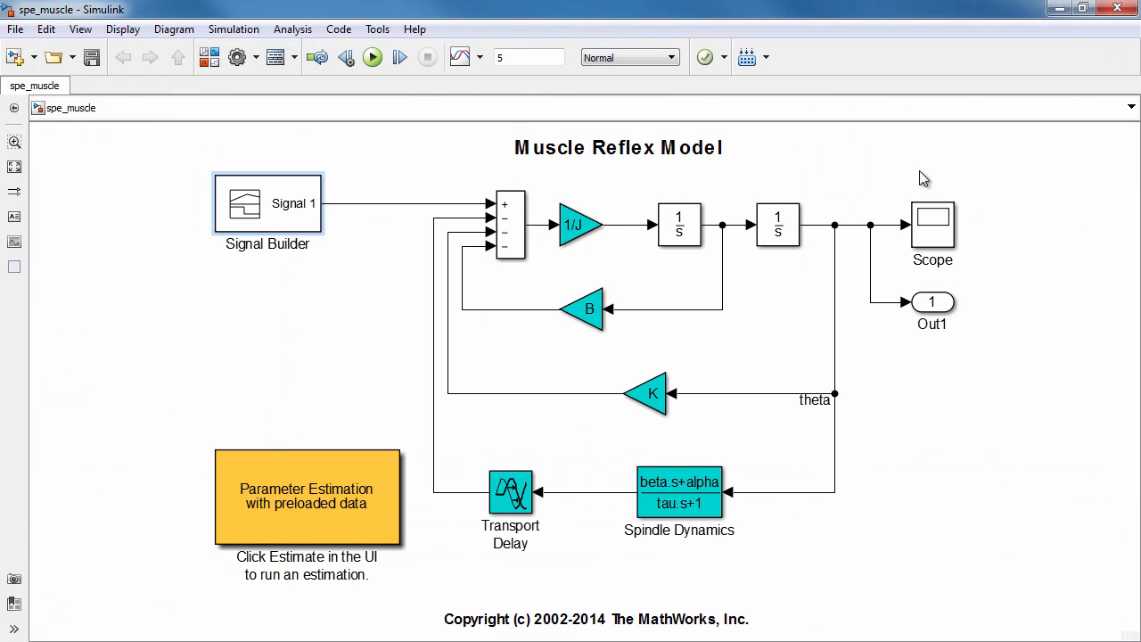
Examine the Scope, the theta signal, the 1/J, B and K gains, and the Spindle Dynamics and Transport Delay blocks
click(928, 230)
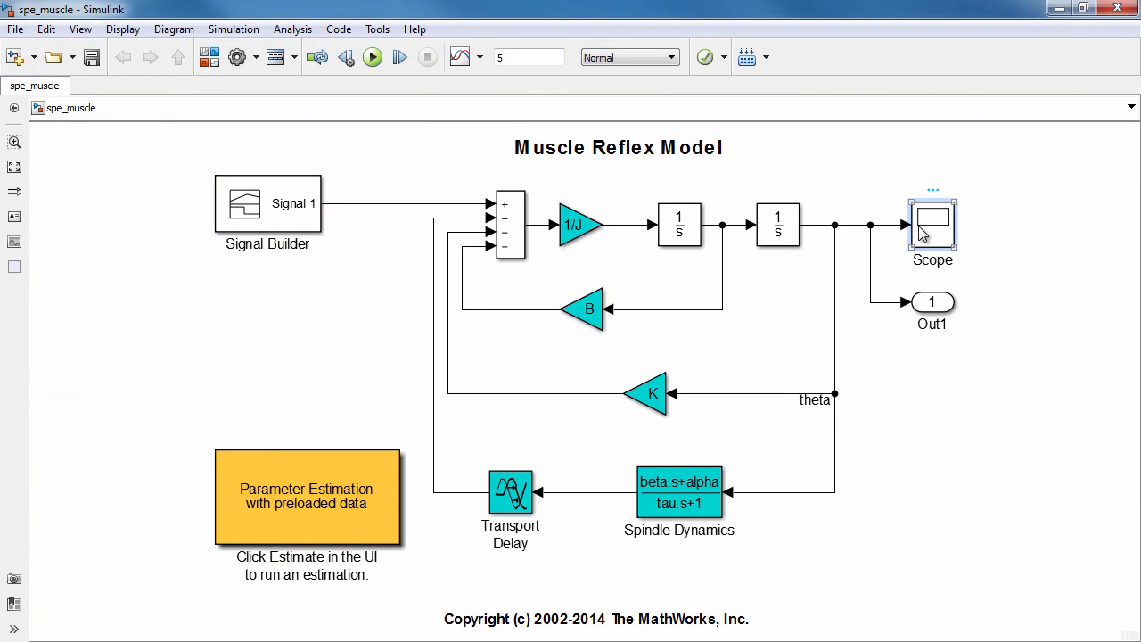
click(824, 226)
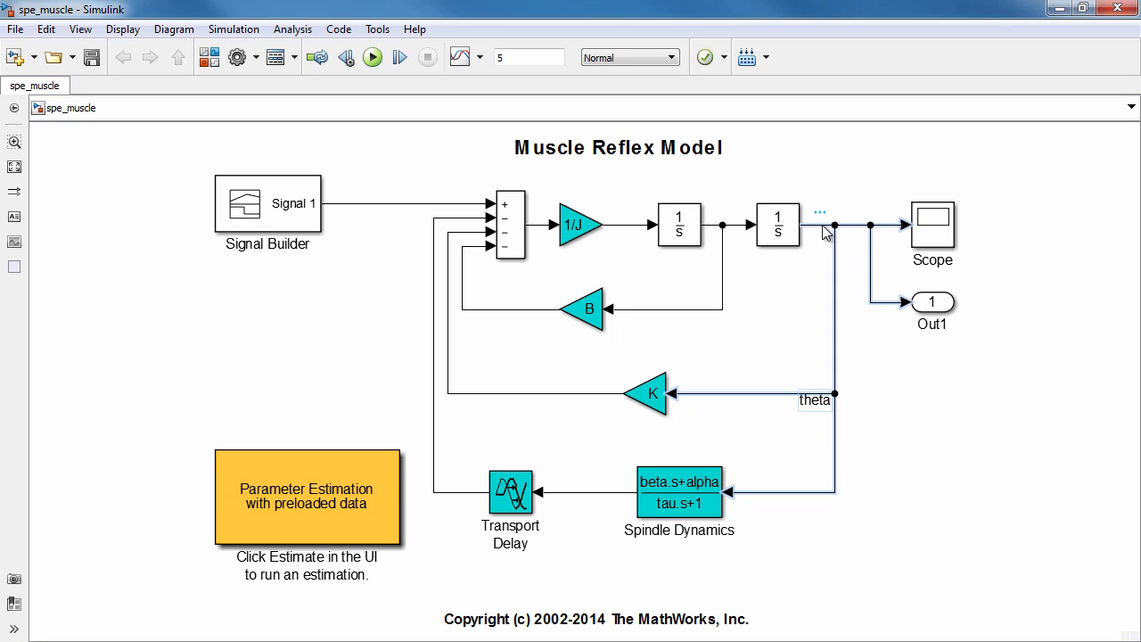
click(579, 238)
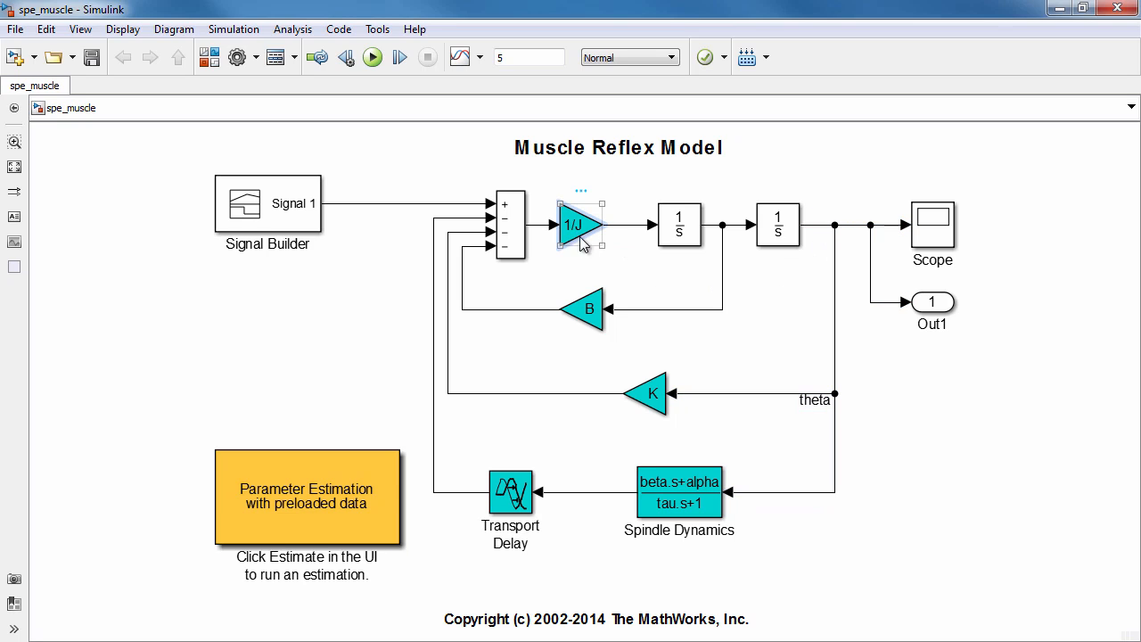
click(584, 310)
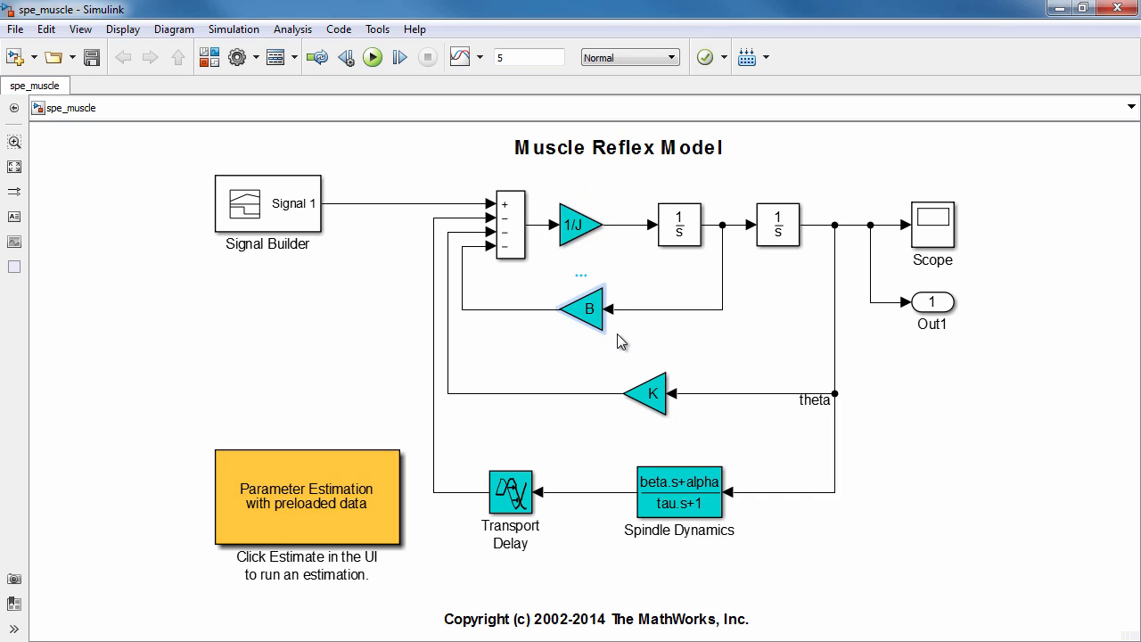
click(647, 396)
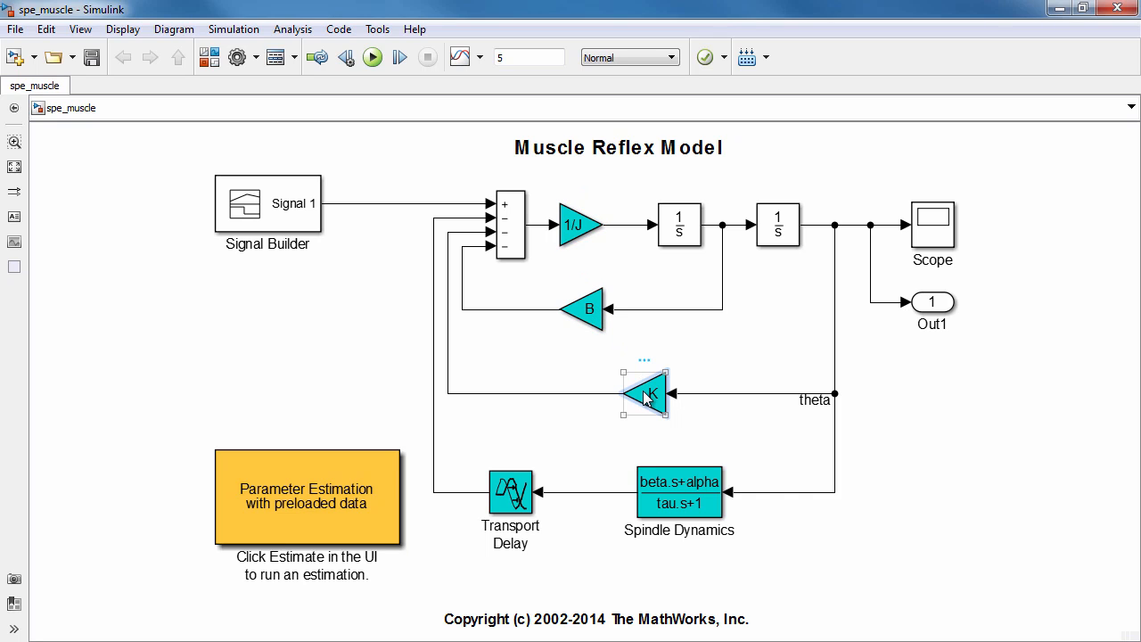
click(680, 490)
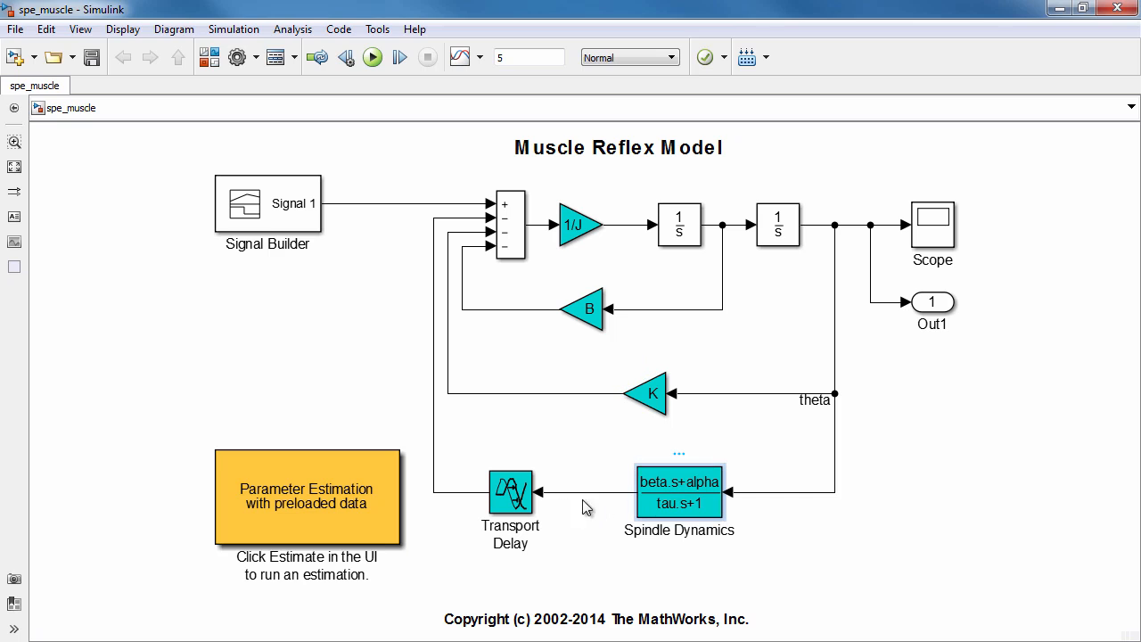
click(515, 498)
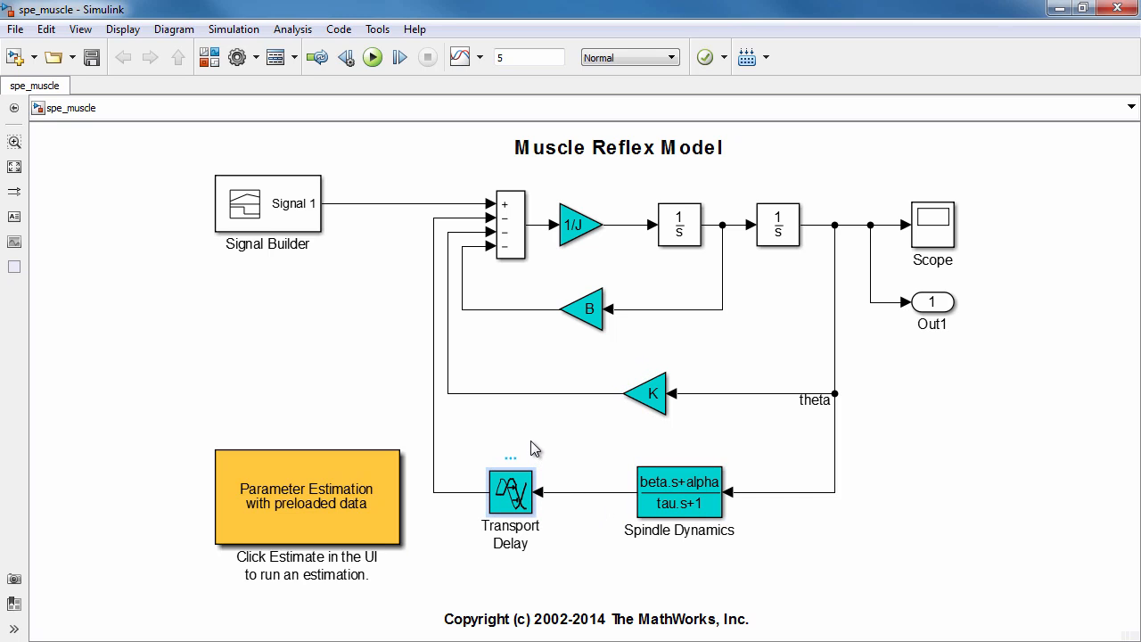
Open the parameter estimation session with preloaded data, plot the model response over the ReflexResponse measurements, and check the parameter list
click(365, 490)
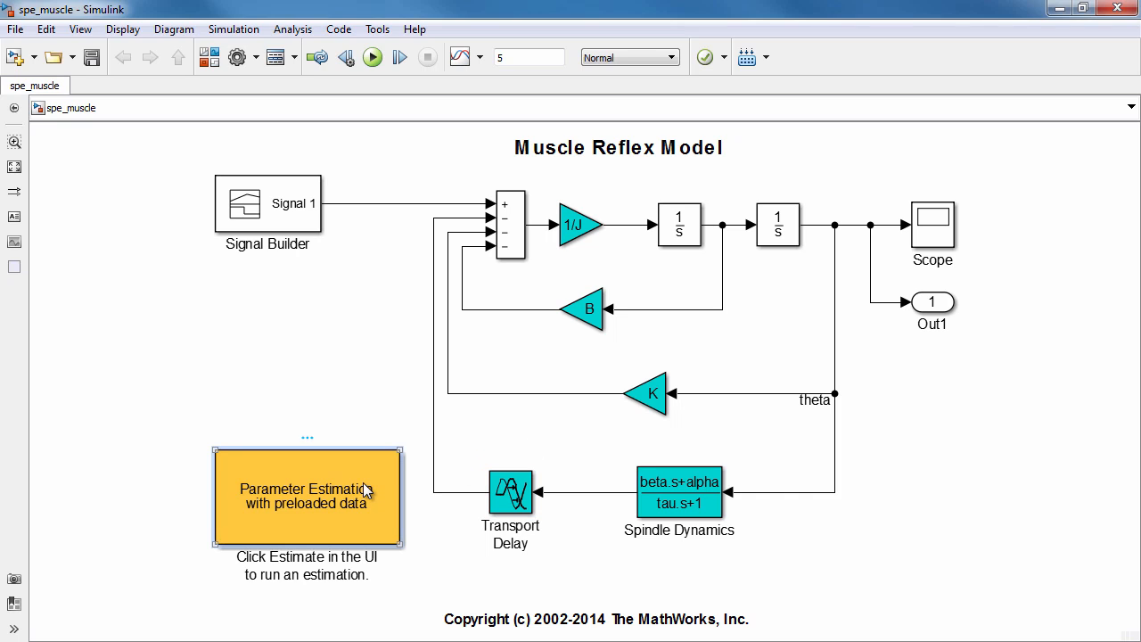
double_click(366, 490)
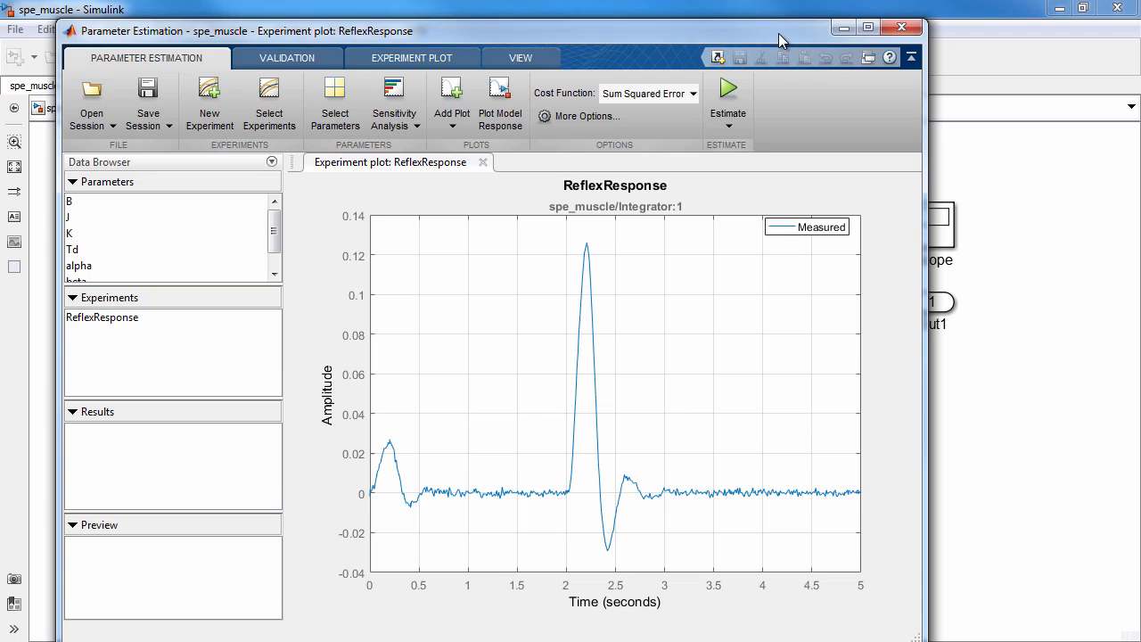
drag(778, 33, 780, 42)
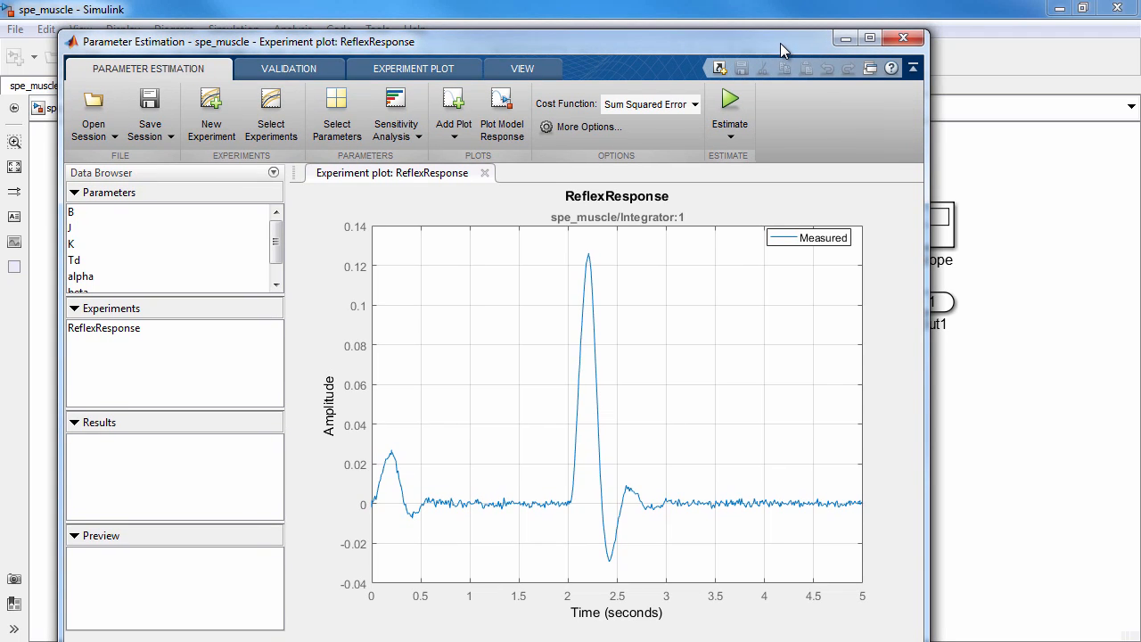
click(869, 40)
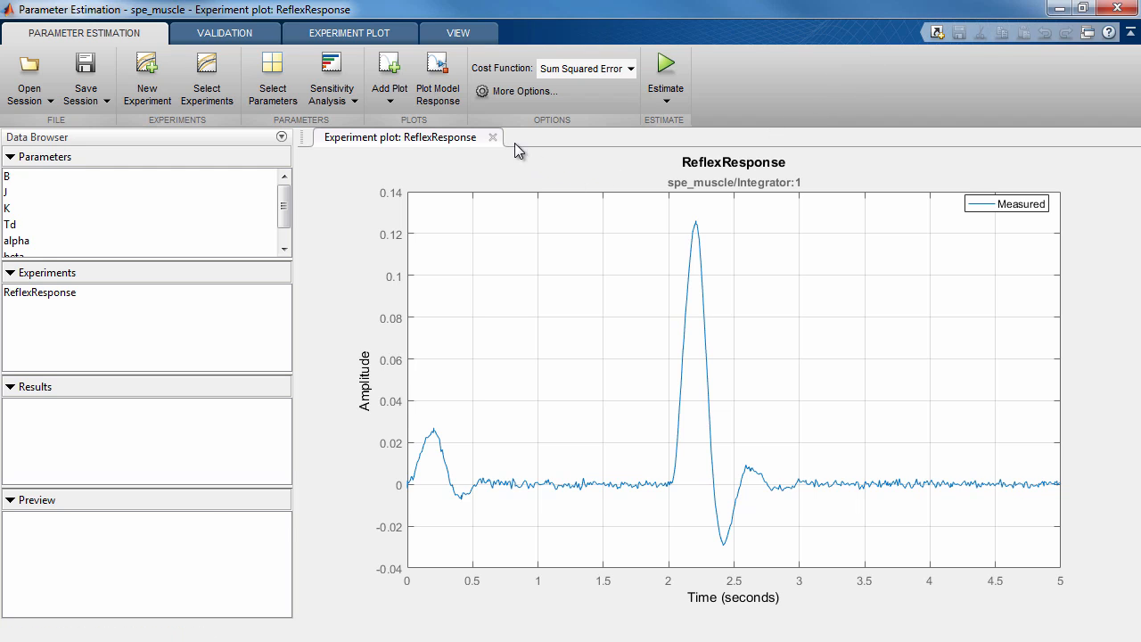
click(455, 104)
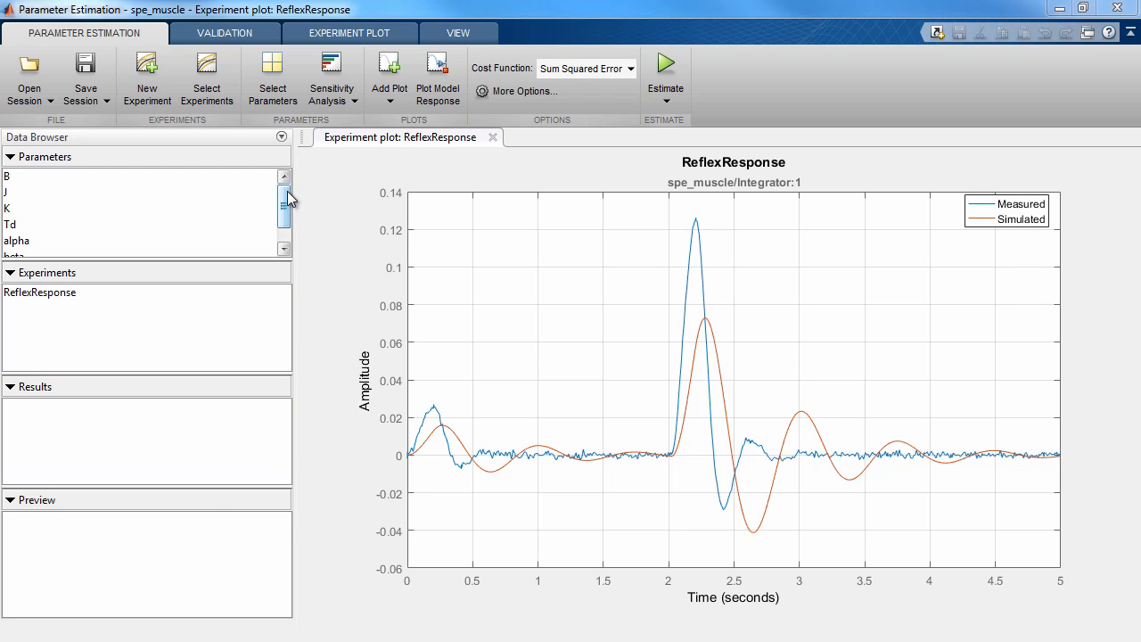
drag(287, 191, 284, 212)
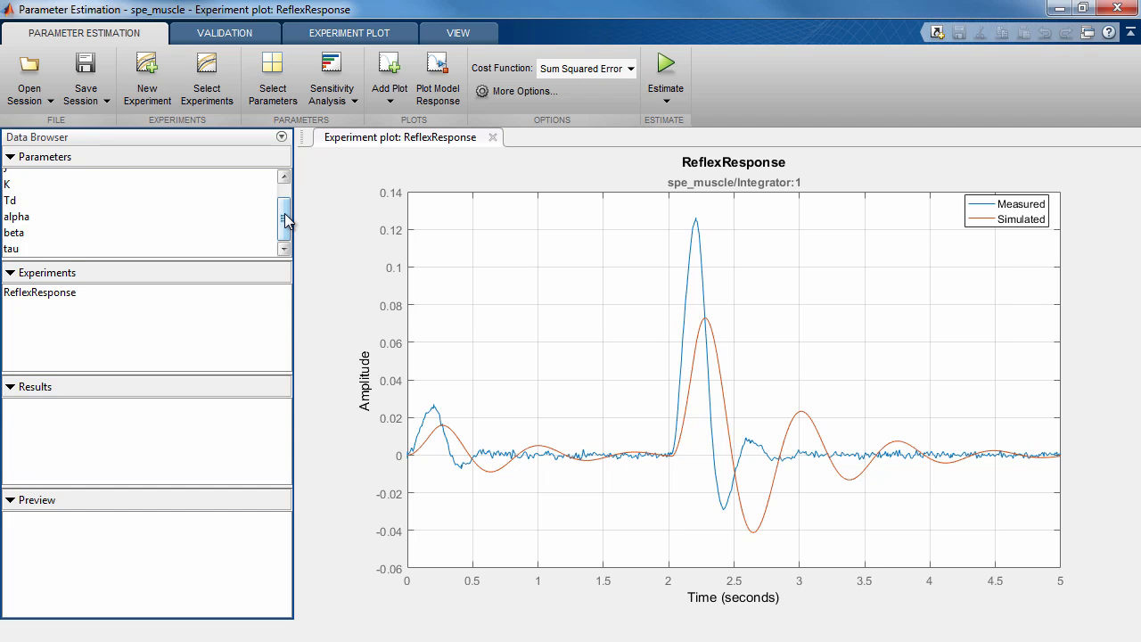
Export the ReflexResponse experiment and parameters B, J, K, Td, alpha, beta and tau to a maximized Sensitivity Analysis session
click(350, 101)
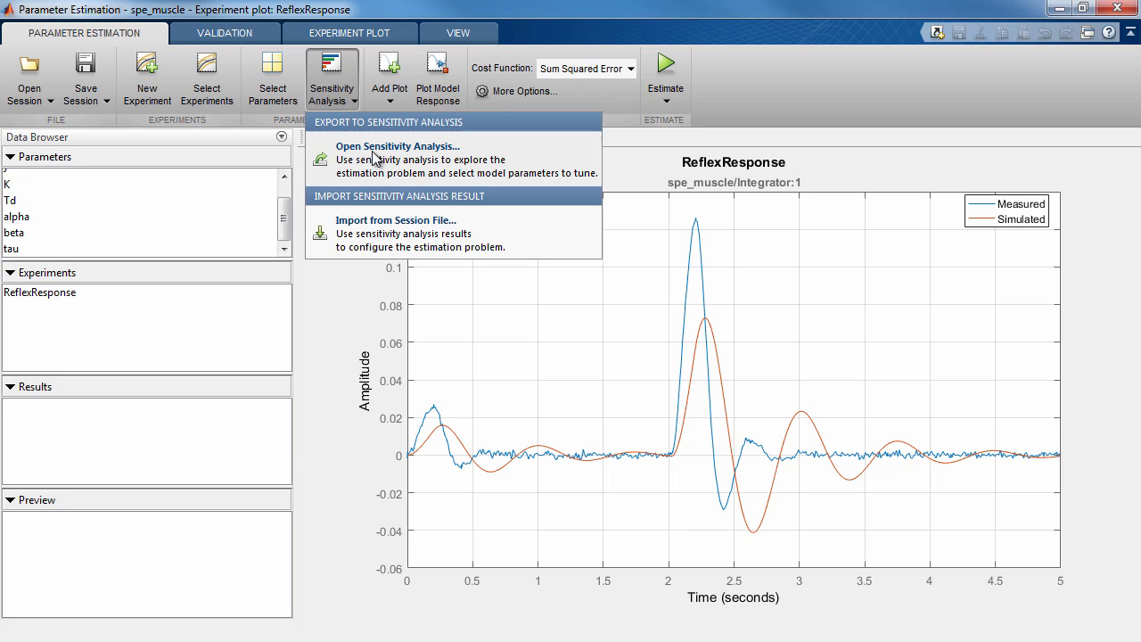
click(373, 157)
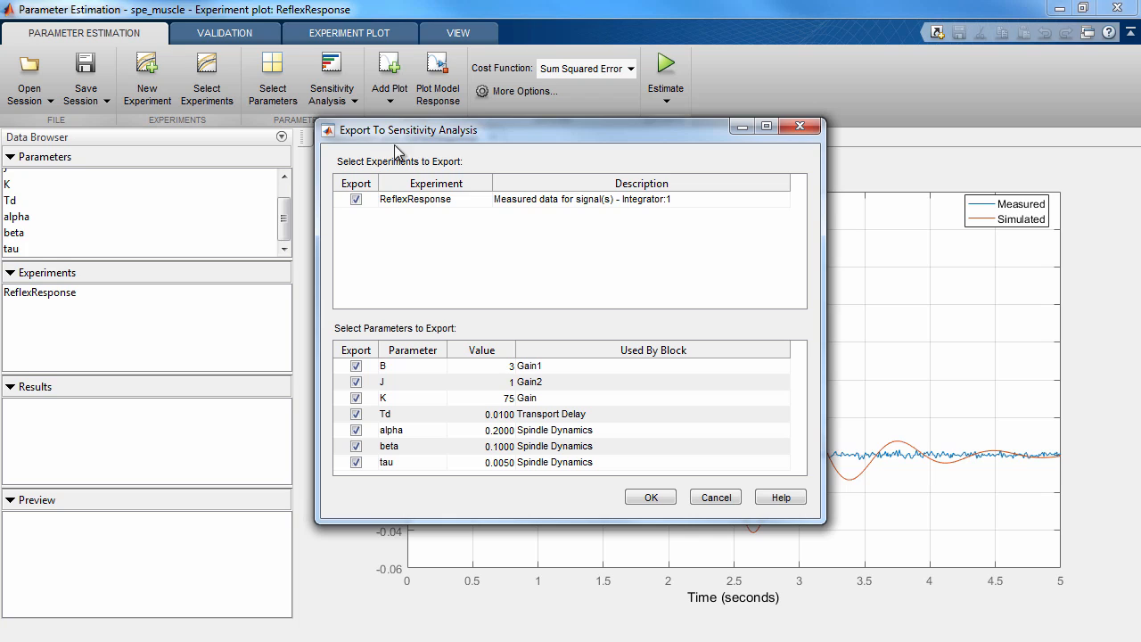
drag(567, 132, 598, 134)
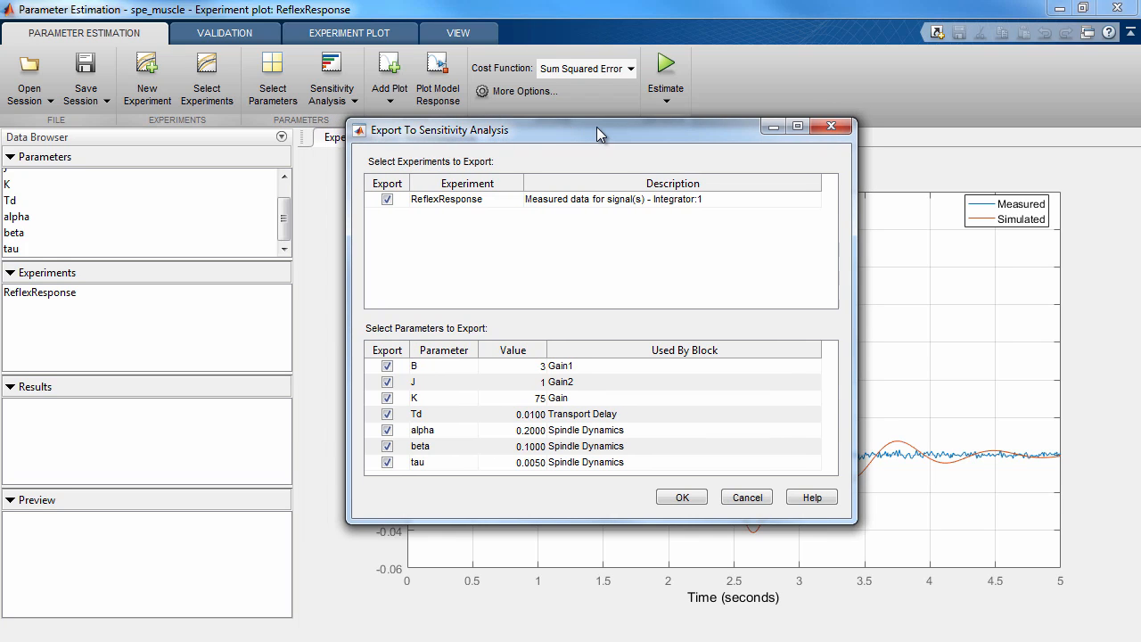
click(614, 205)
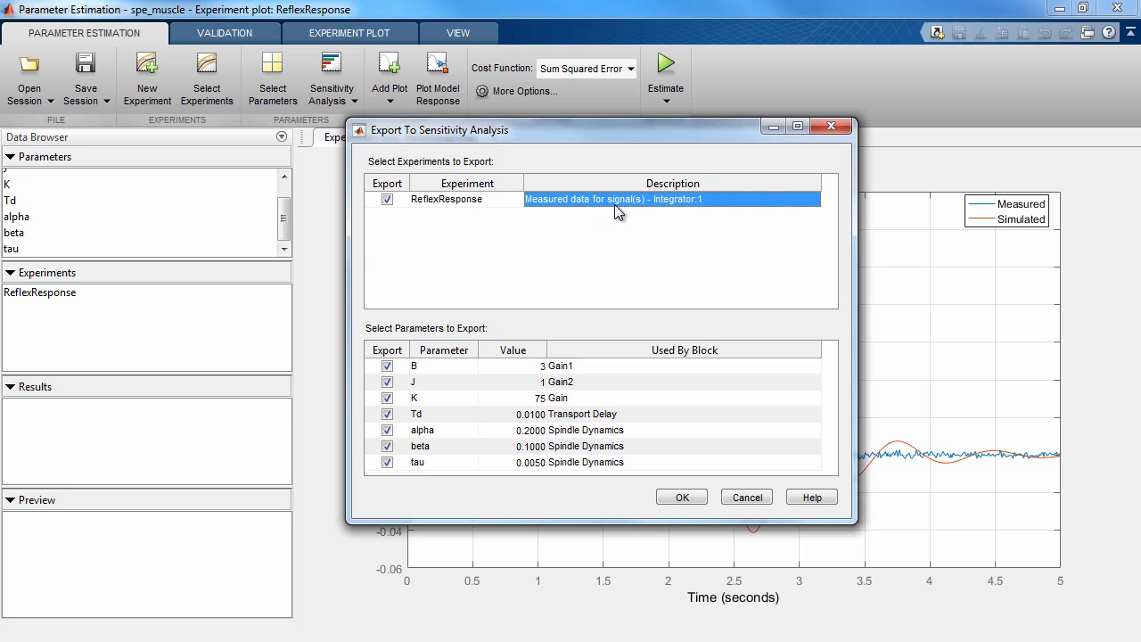
click(588, 366)
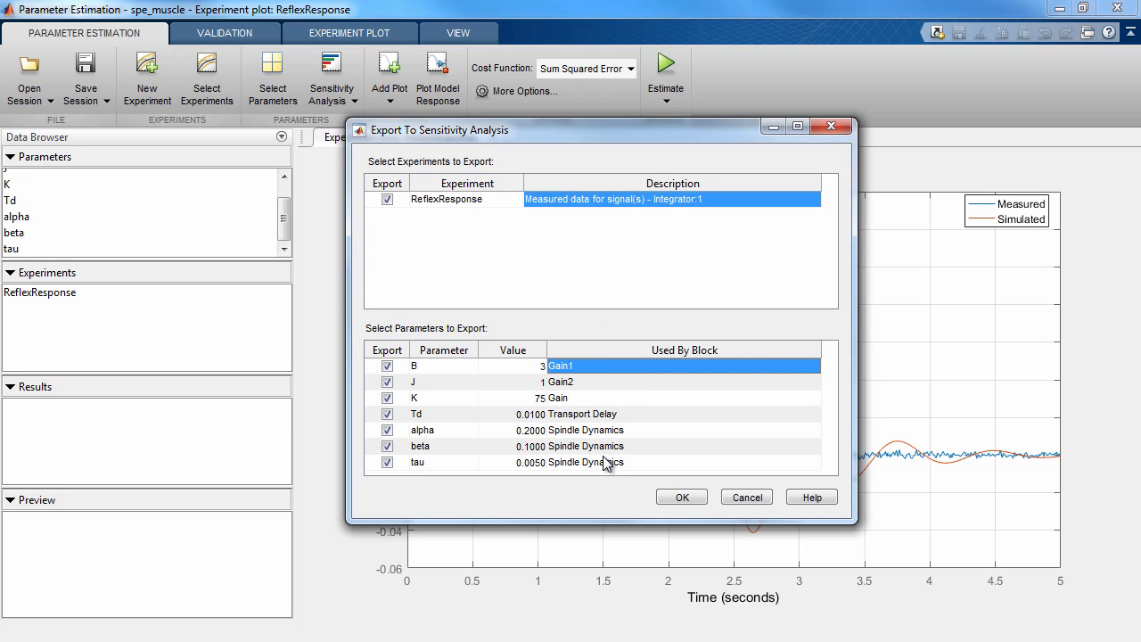
click(681, 500)
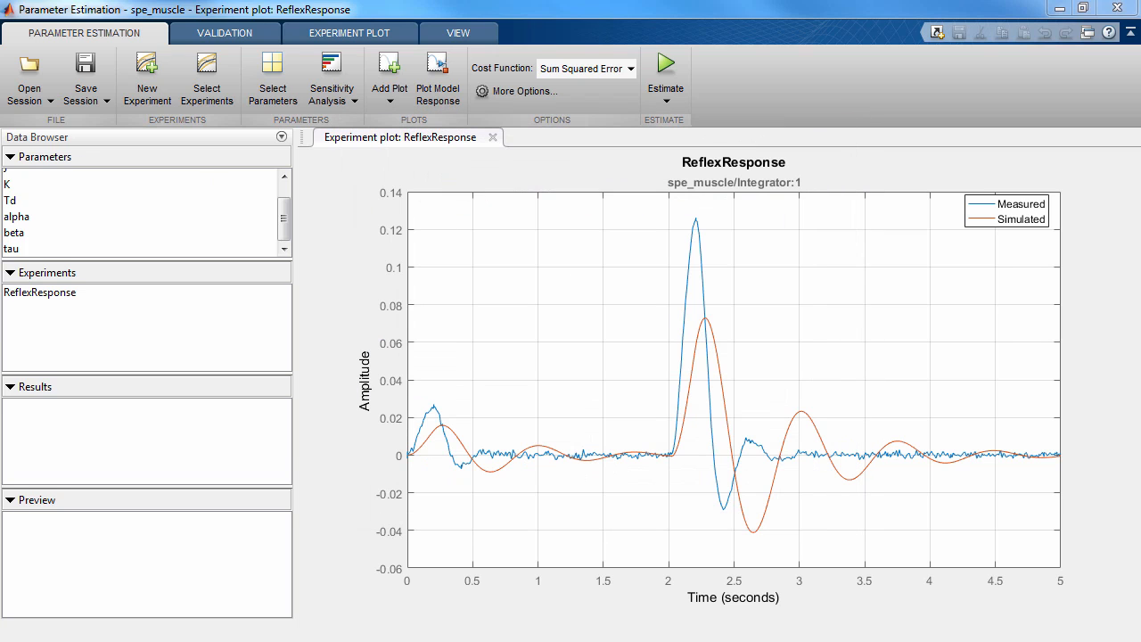
drag(2, 169, 799, 47)
click(1059, 9)
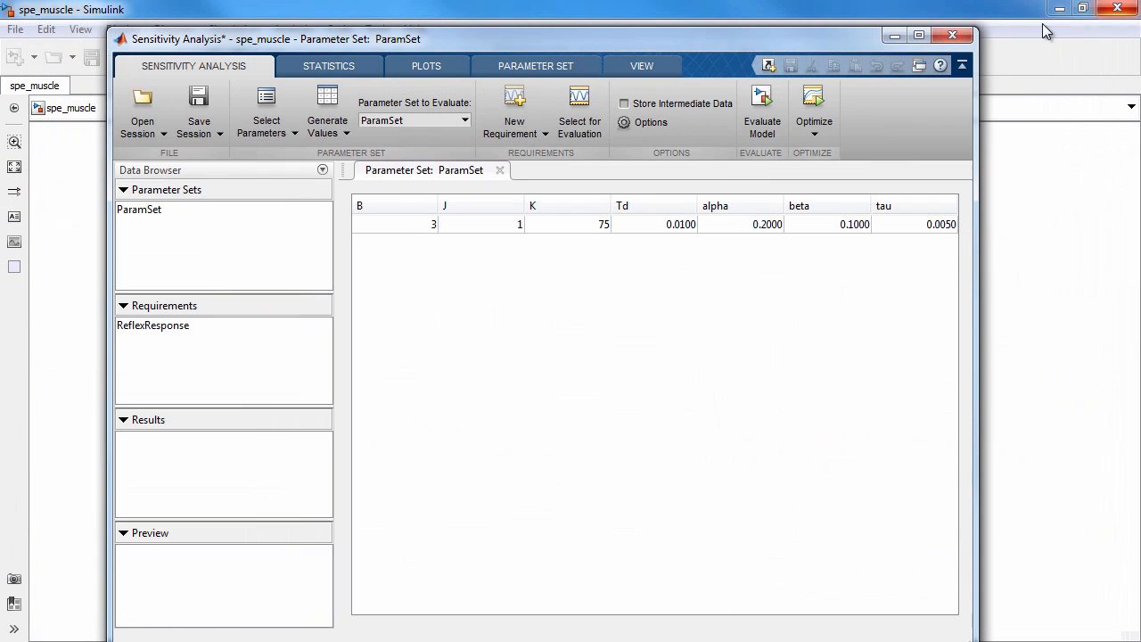
click(919, 36)
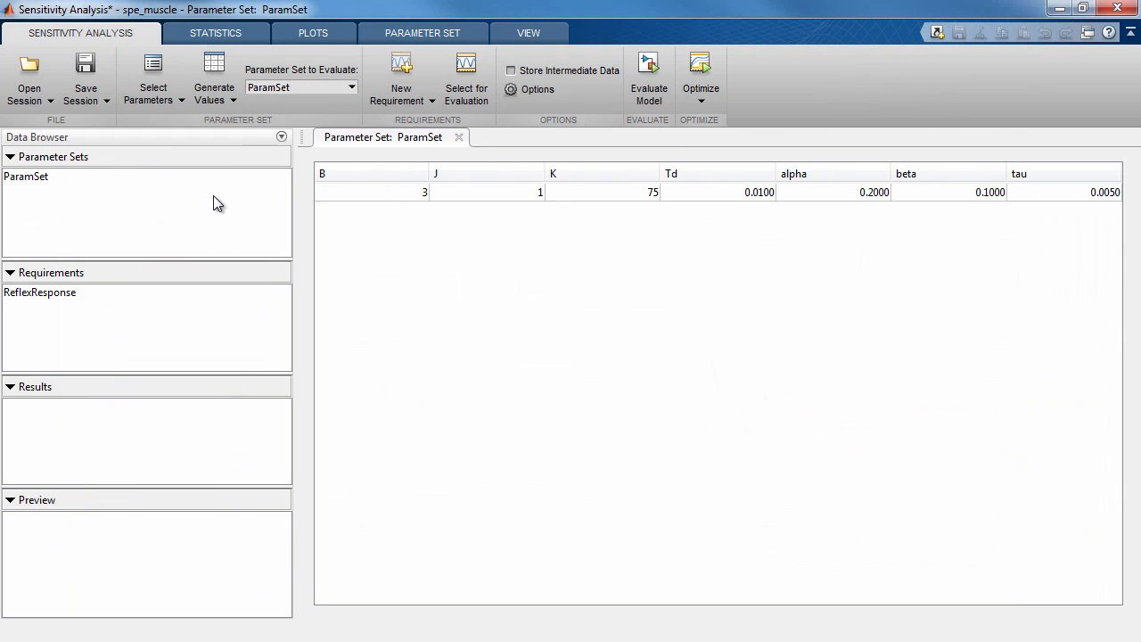
Check the previews of ParamSet and the ReflexResponse requirement, plot the requirement's measured data, and return to the ParamSet table
click(46, 177)
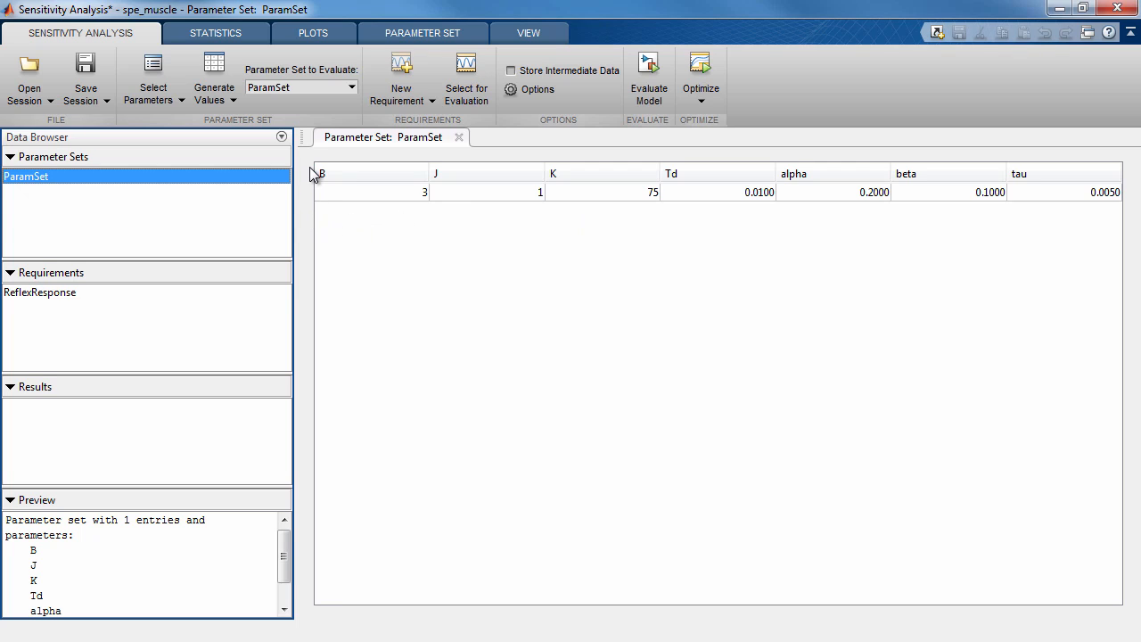
click(66, 298)
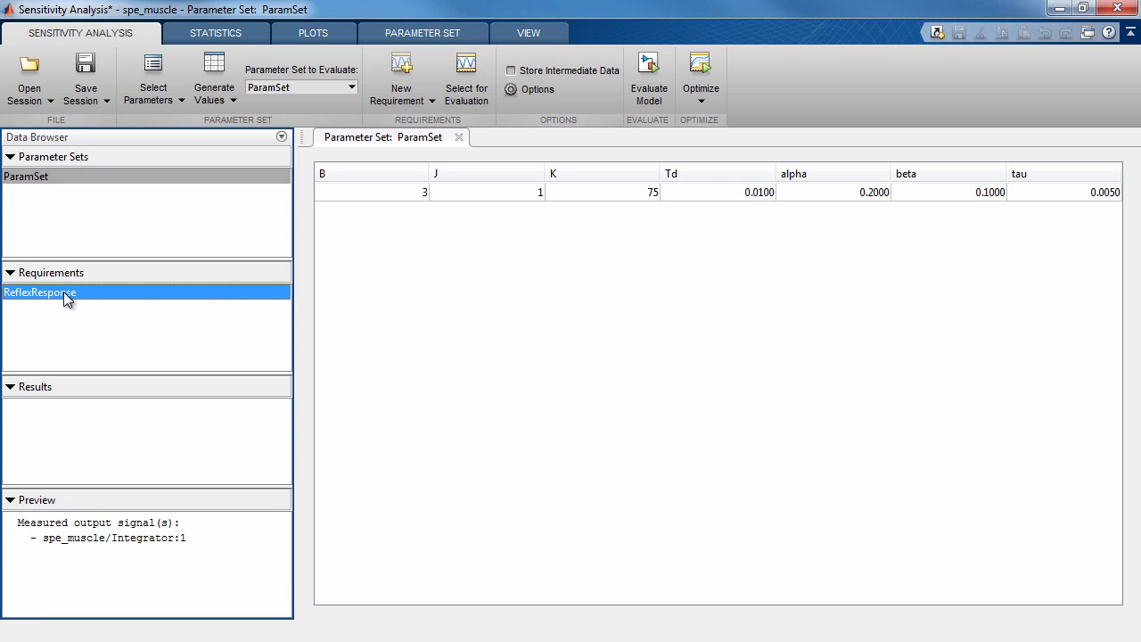
right_click(119, 294)
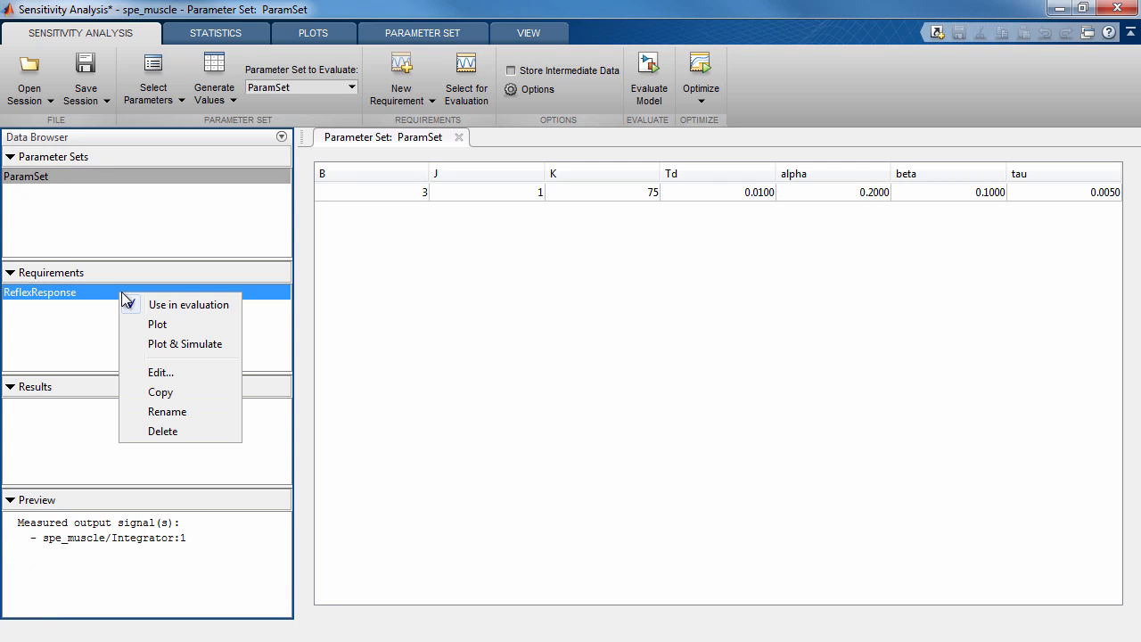
click(157, 325)
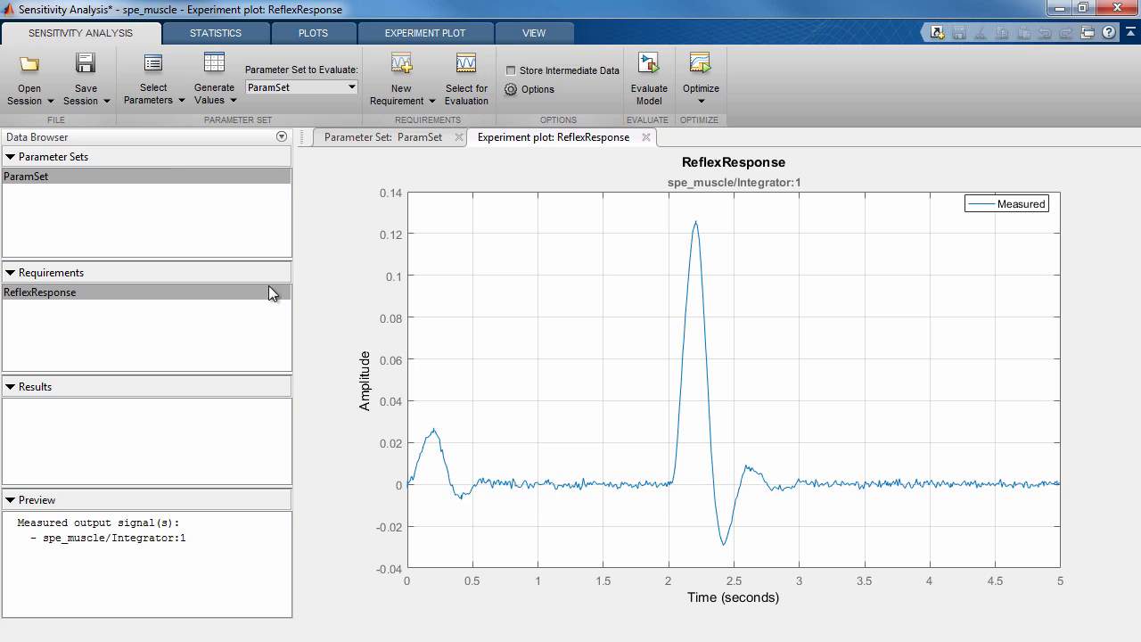
click(378, 138)
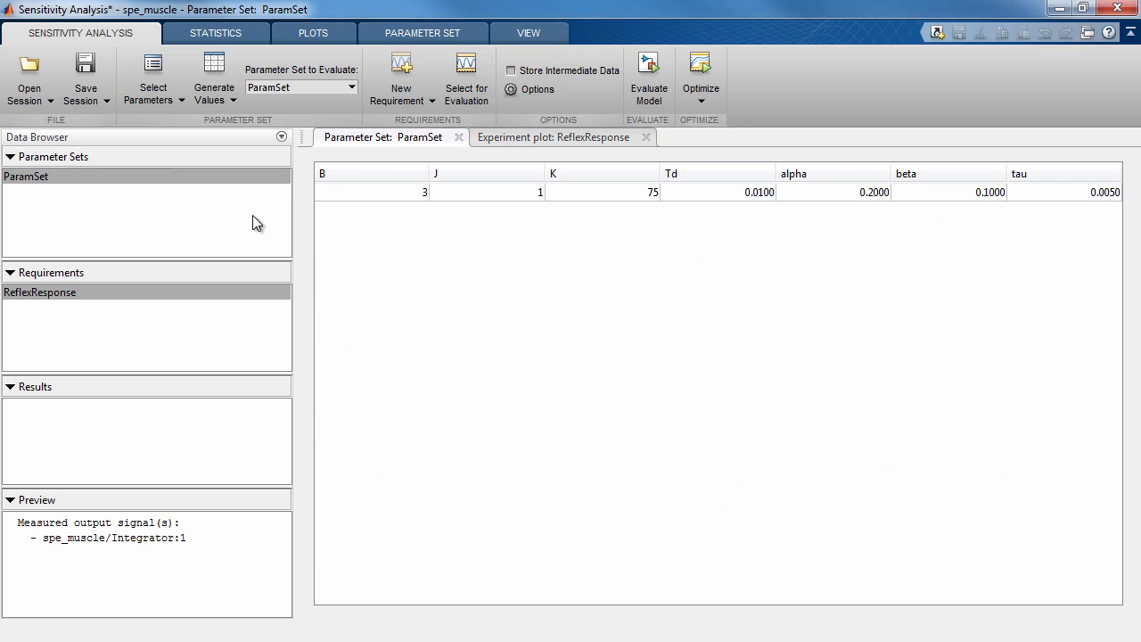
Generate random values for ParamSet with an increased number of samples, overwriting the previous values and keeping uniform distributions
click(228, 101)
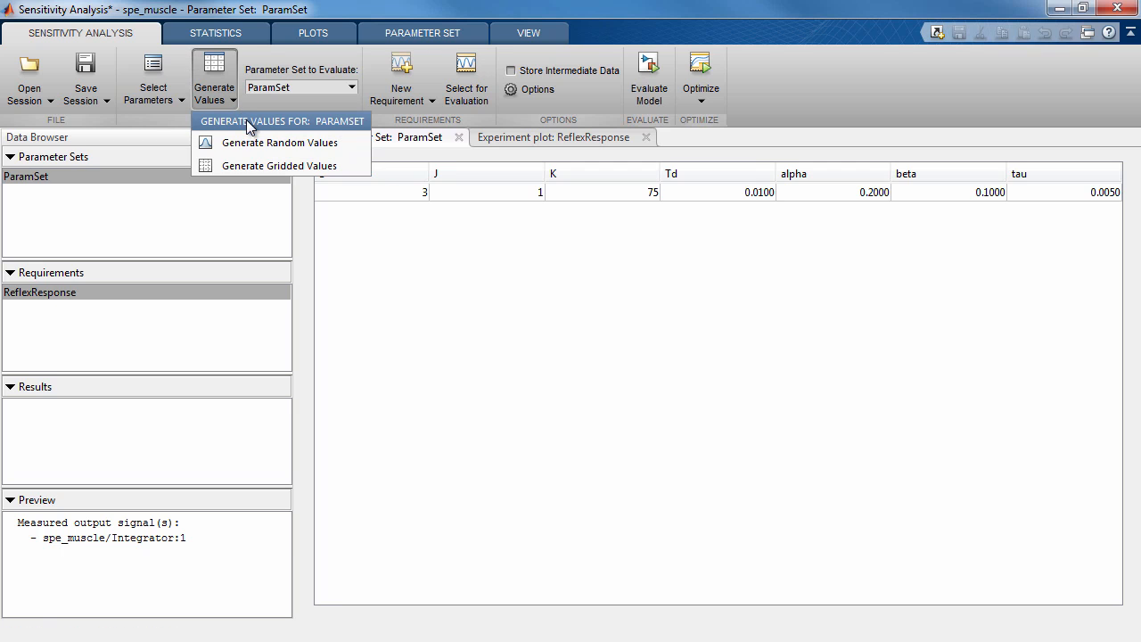
click(256, 143)
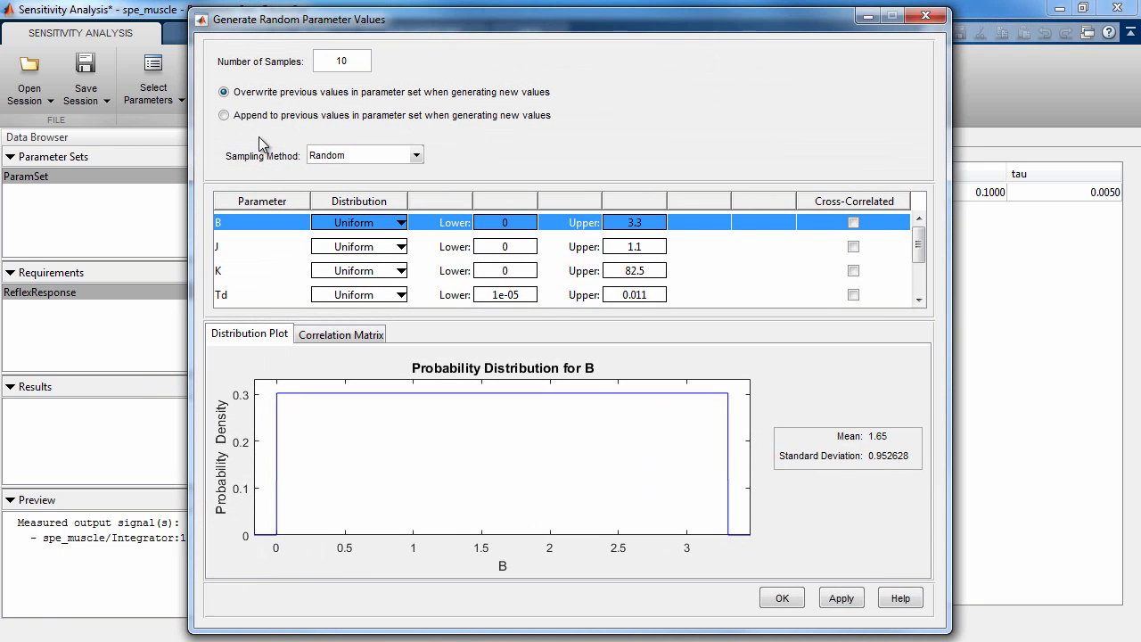
click(360, 64)
mouse_move(918, 252)
mouse_down()
mouse_move(918, 279)
mouse_move(918, 237)
mouse_up()
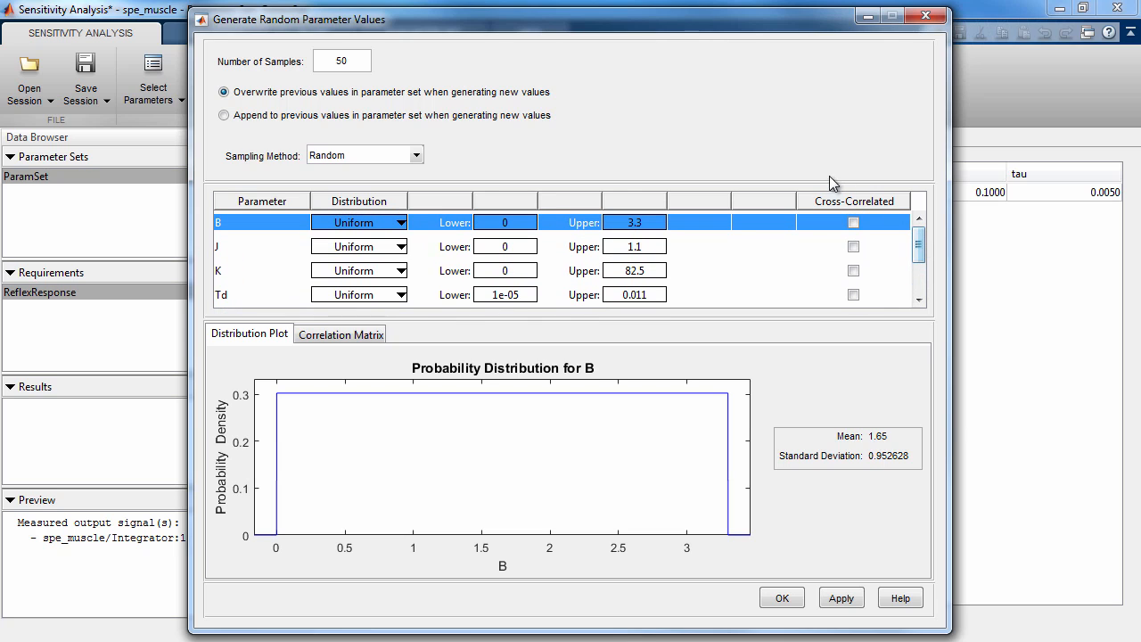
double_click(361, 61)
click(413, 63)
click(782, 597)
click(344, 317)
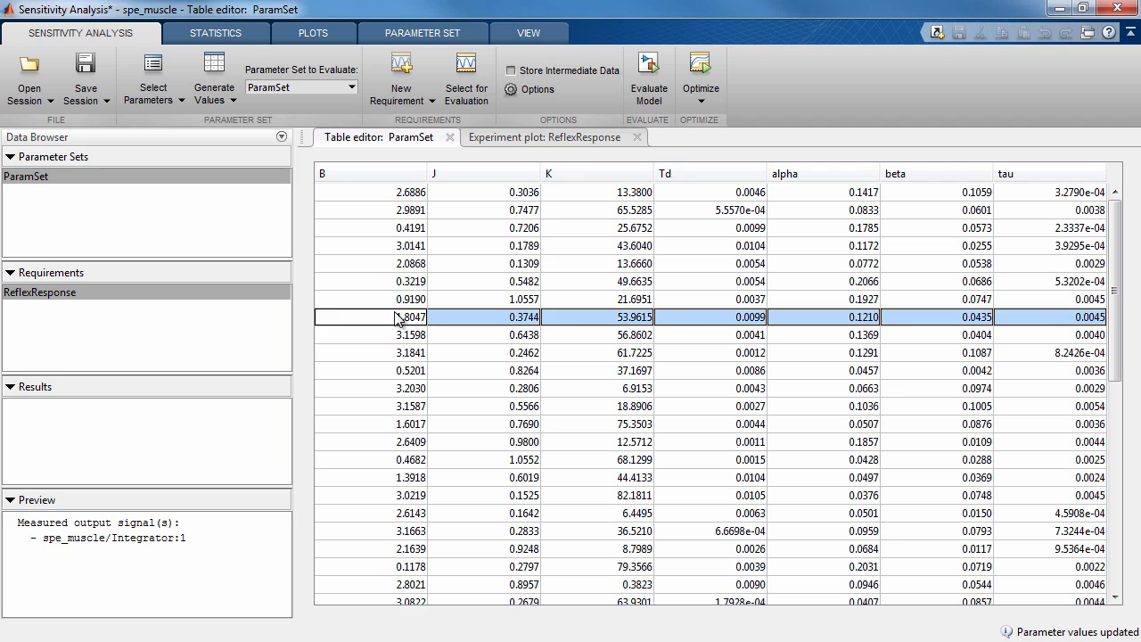
Check the ReflexResponse and ParamSet previews, evaluate the model over ParamSet, and minimize the Simulink model window
click(170, 295)
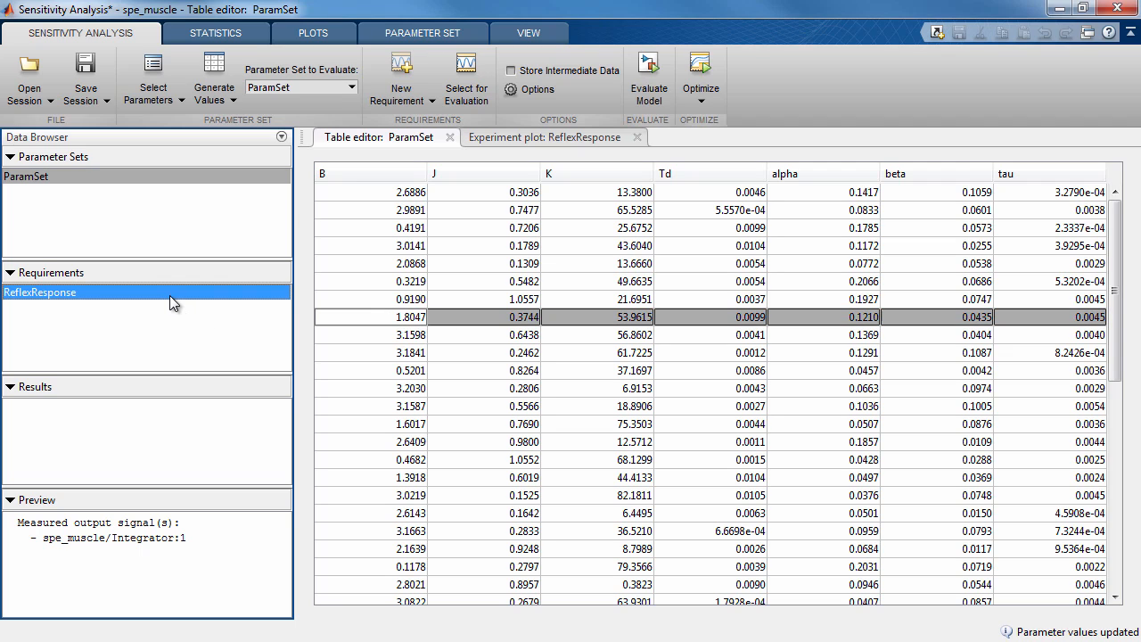
click(167, 180)
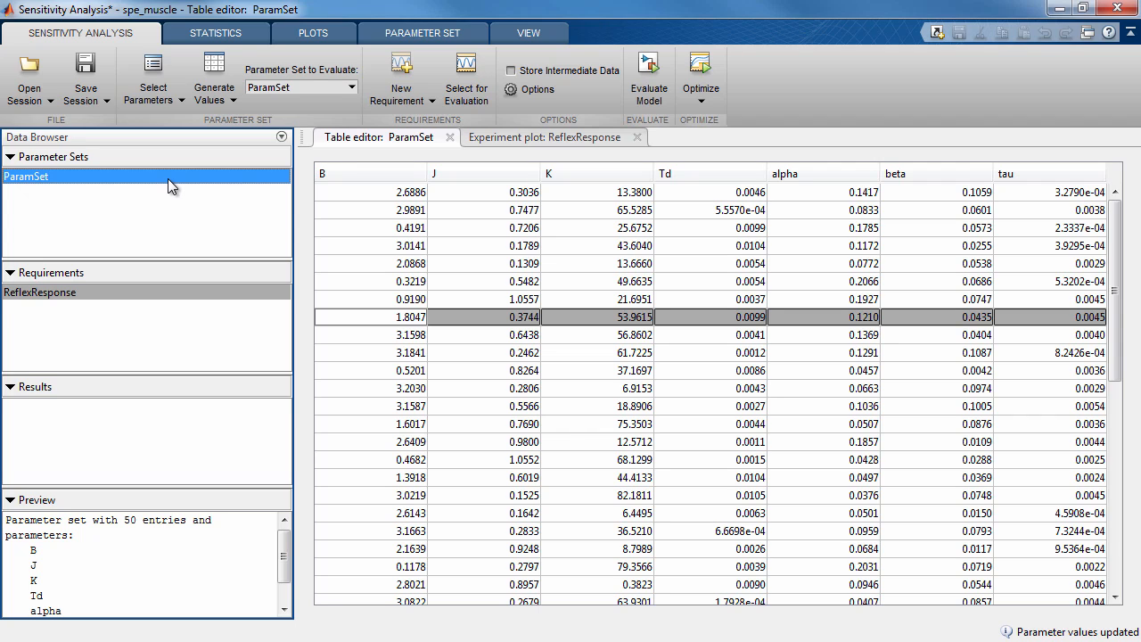
click(638, 97)
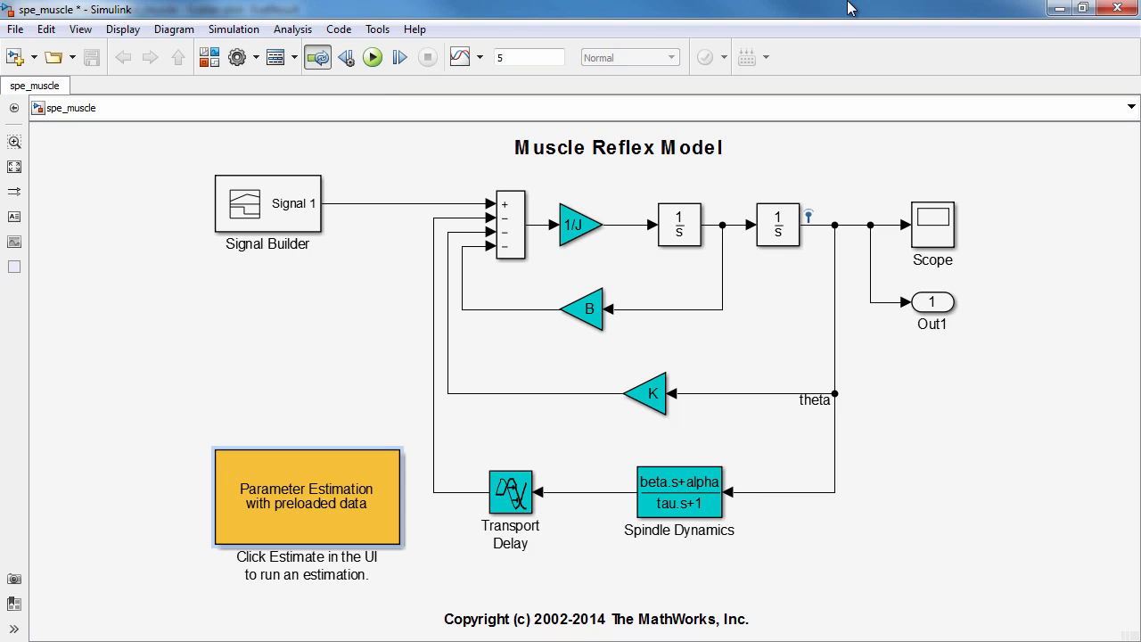
click(1057, 9)
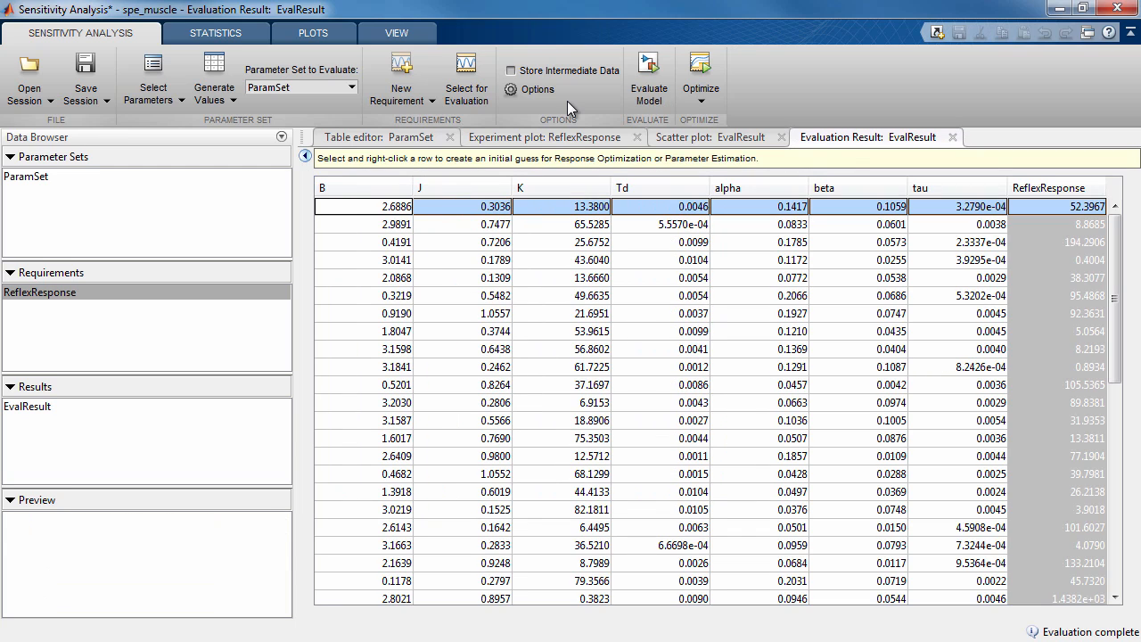
Enable data brushing in the EvalResult scatter plot and select low-ReflexResponse points around J = 1
click(691, 140)
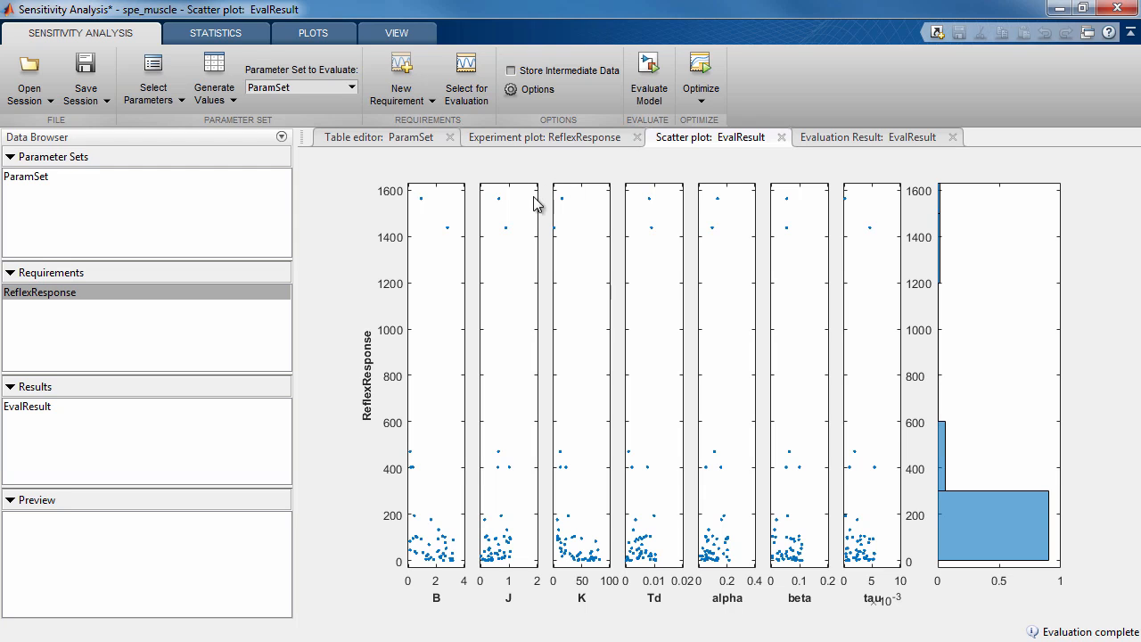
right_click(504, 299)
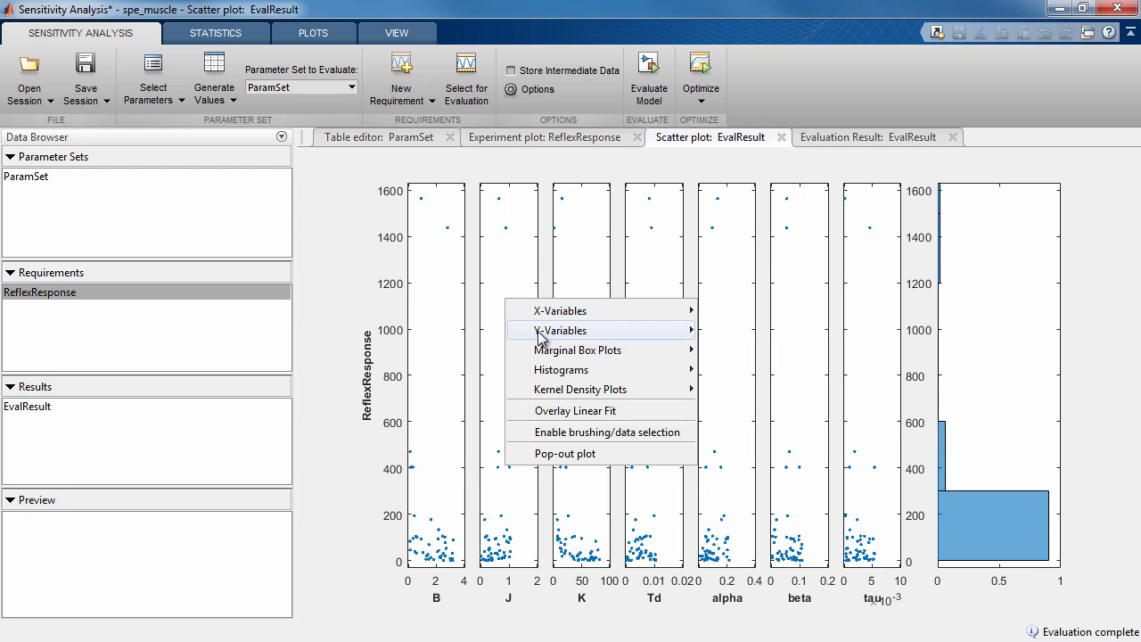
click(563, 433)
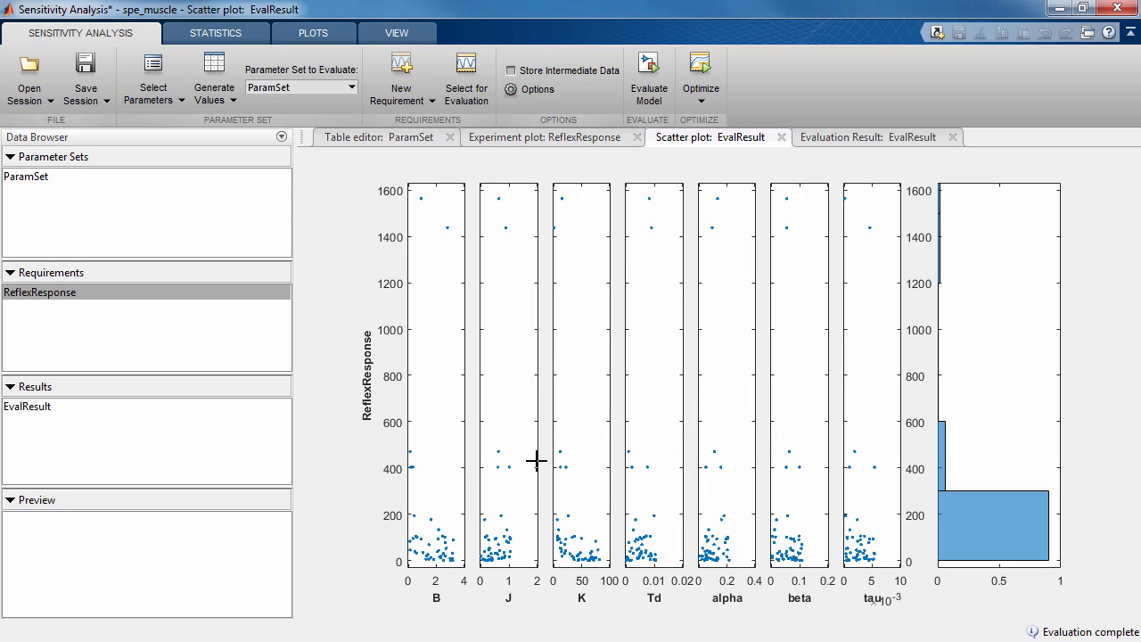
drag(518, 554, 499, 562)
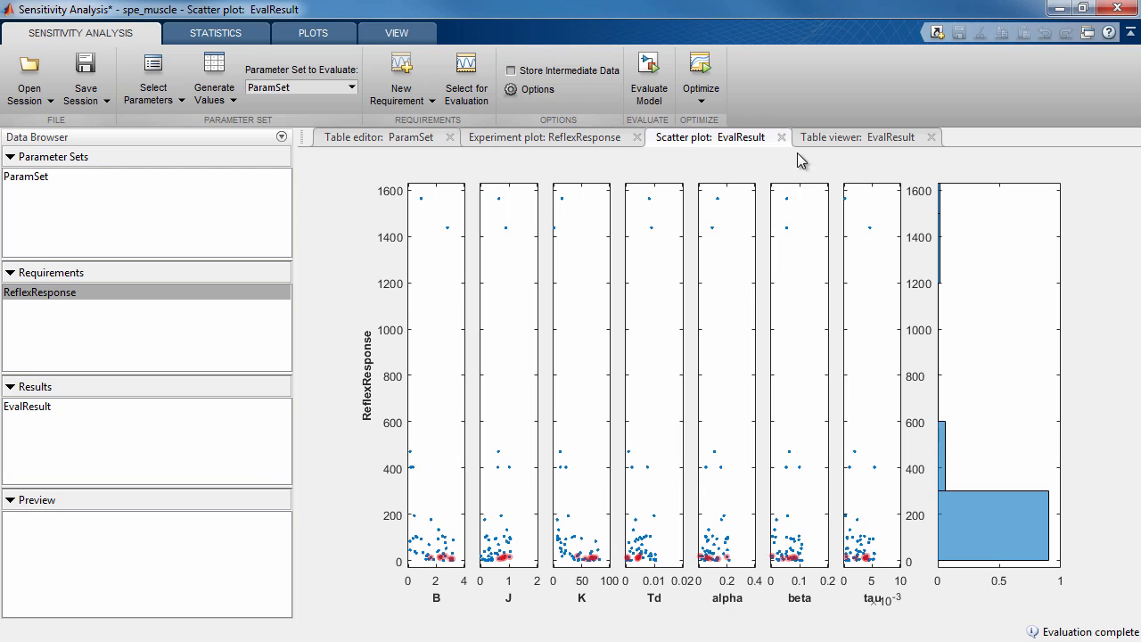
Tile the EvalResult table beside the scatter plot, brush the alpha point just above 1400 to inspect its row, and restore the single-pane layout
drag(822, 137, 965, 303)
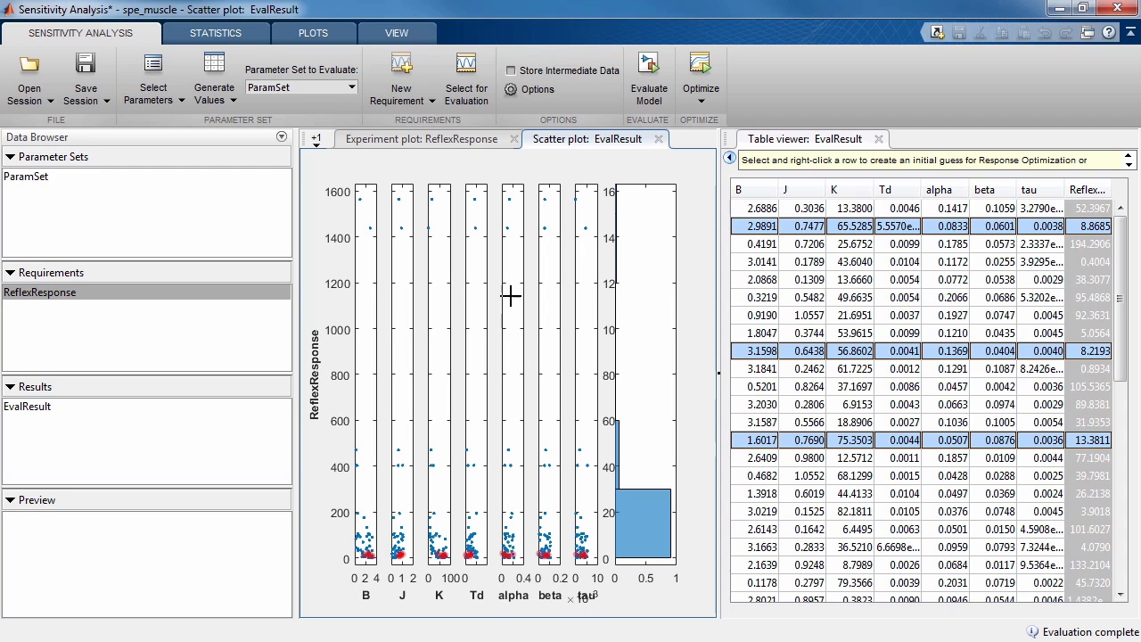
drag(519, 220, 502, 238)
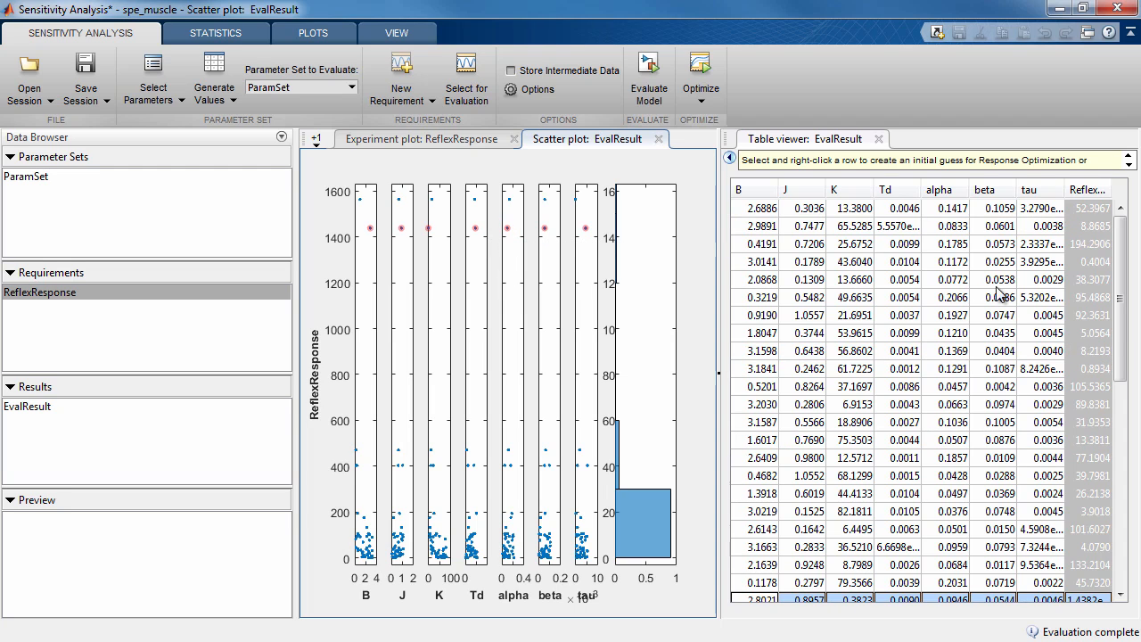
drag(1115, 327, 1116, 298)
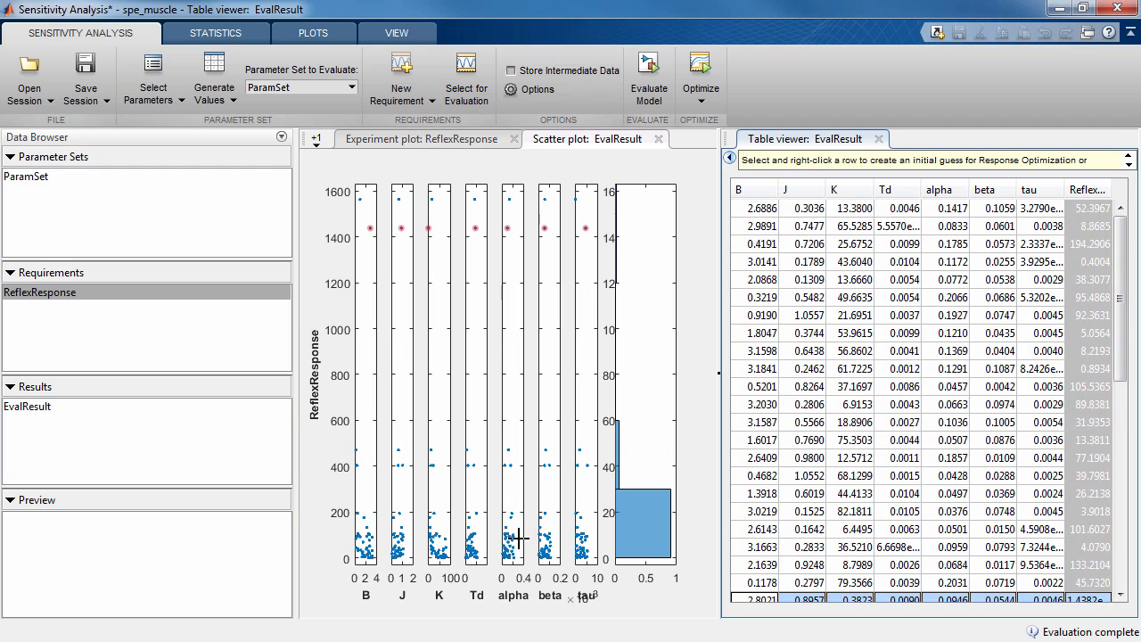
double_click(795, 142)
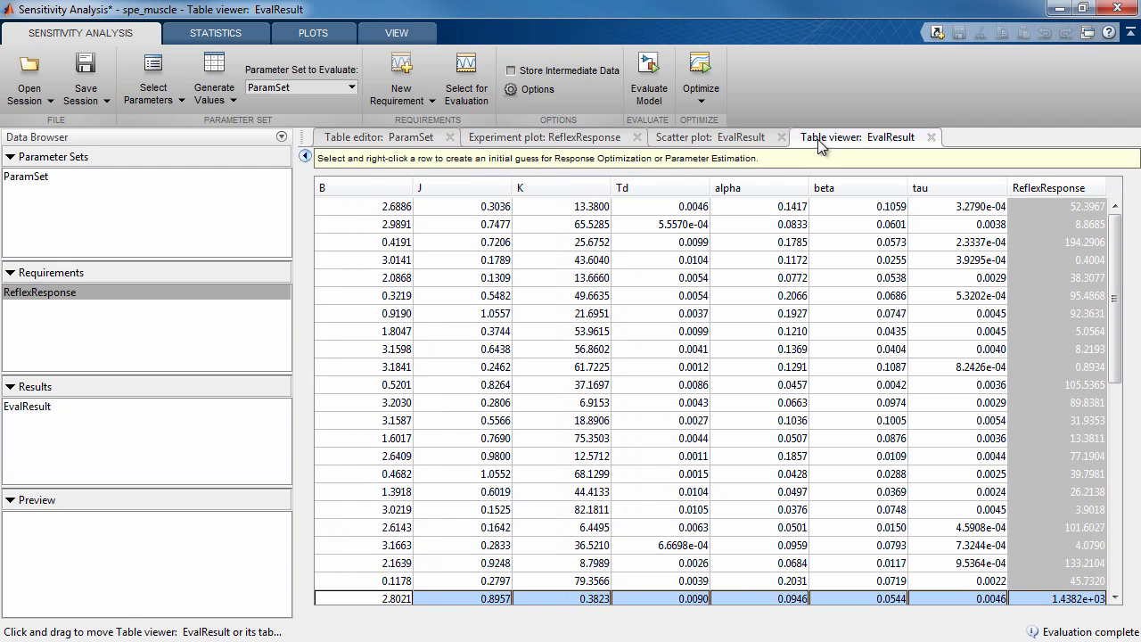
Sort the EvalResult table by ascending ReflexResponse and extract the parameter values from the row with the lowest cost
click(1044, 187)
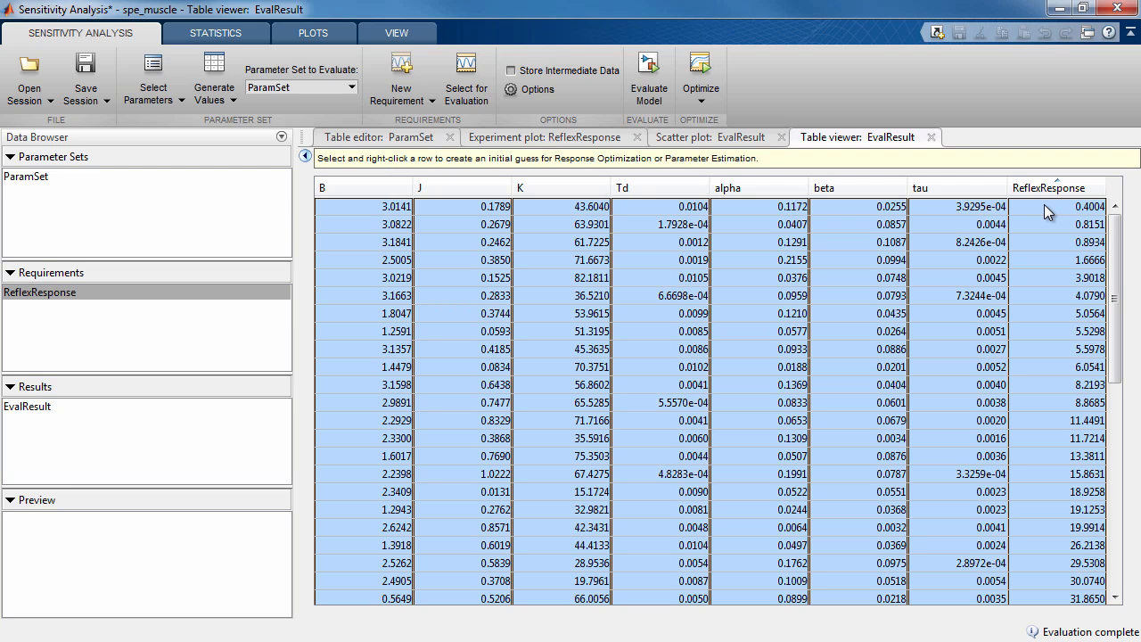
click(1043, 206)
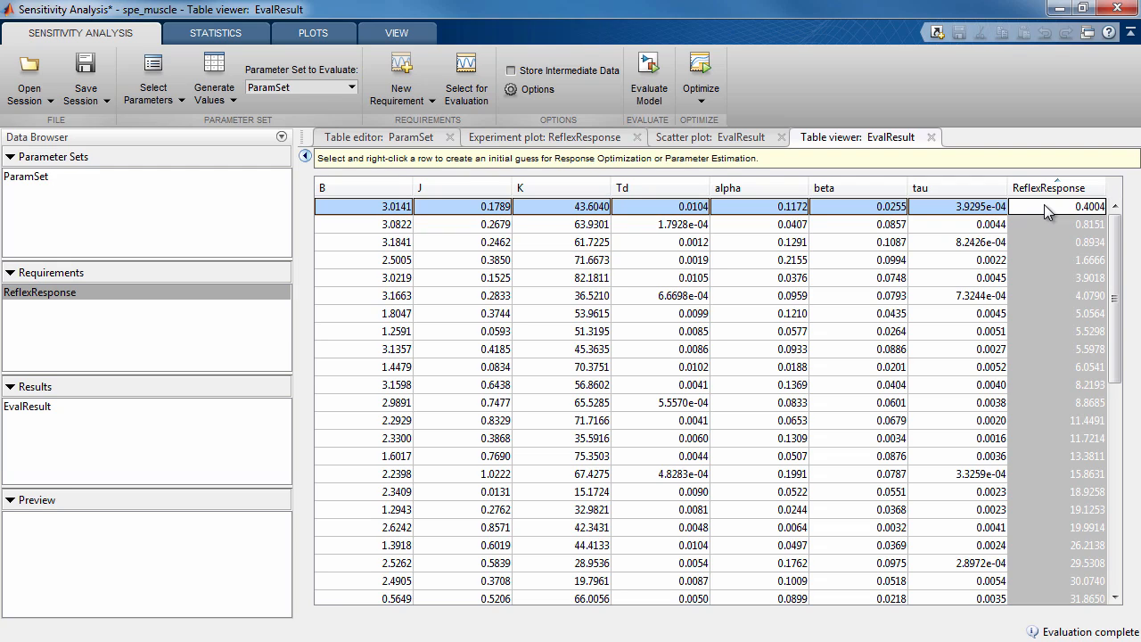
right_click(865, 215)
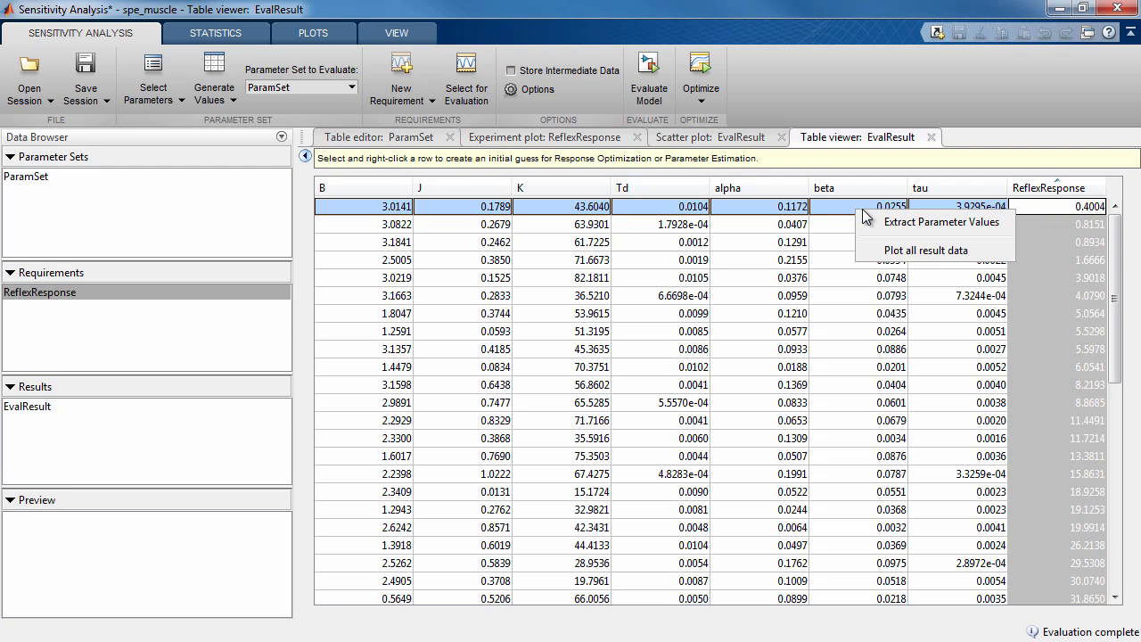
click(876, 222)
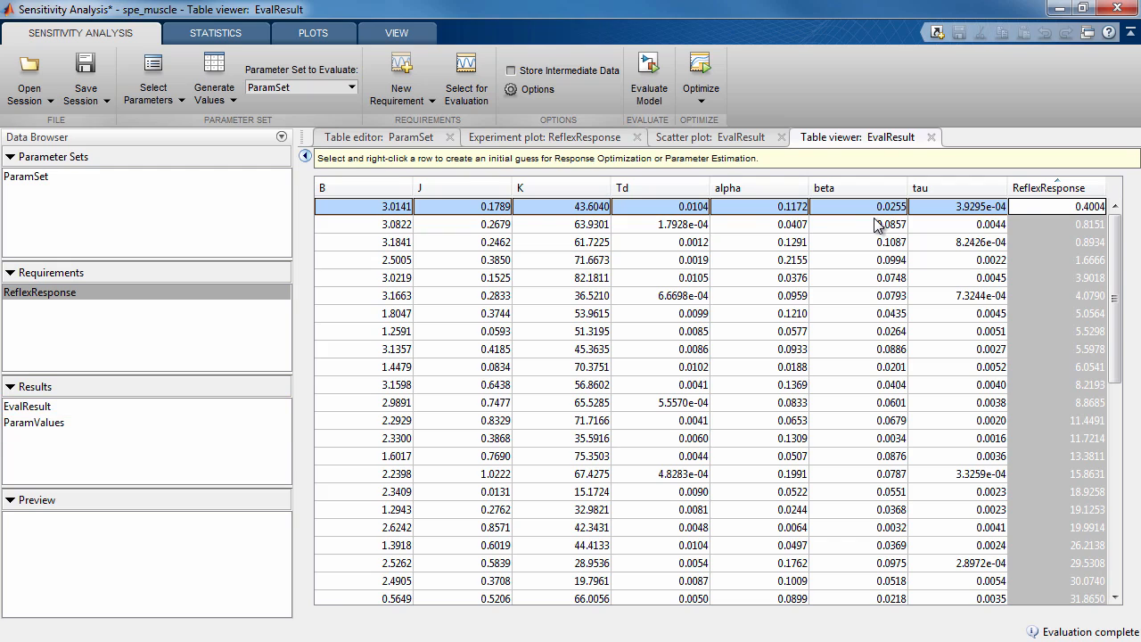
Preview the values stored in the extracted ParamValues result, then clear the selection
click(73, 422)
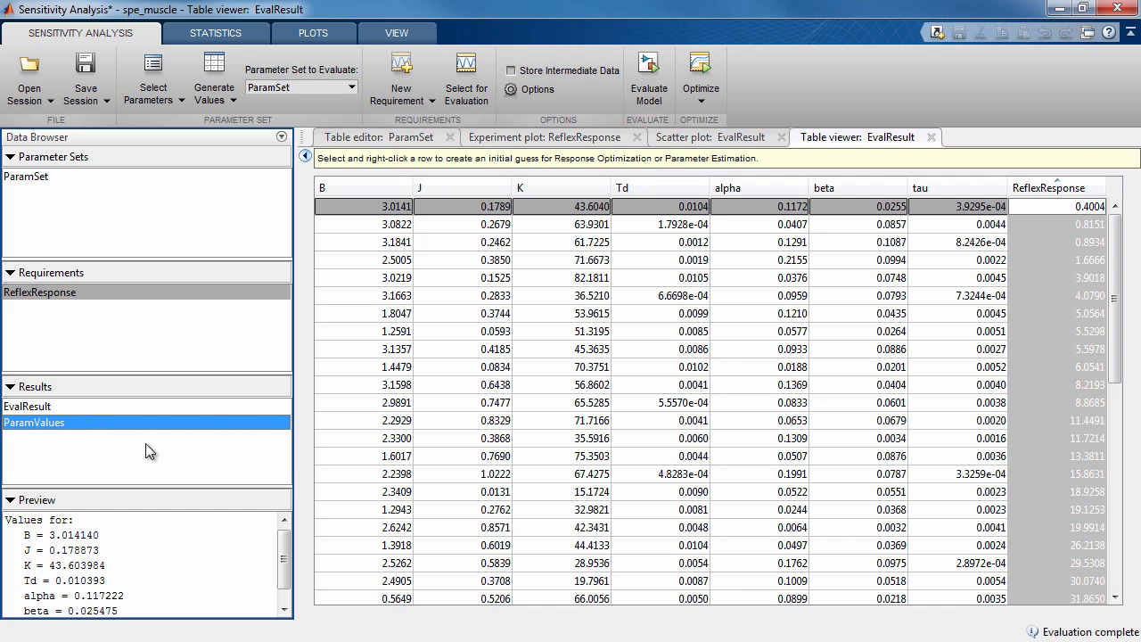
mouse_move(285, 540)
mouse_down()
mouse_move(285, 555)
mouse_move(287, 526)
mouse_up()
click(204, 451)
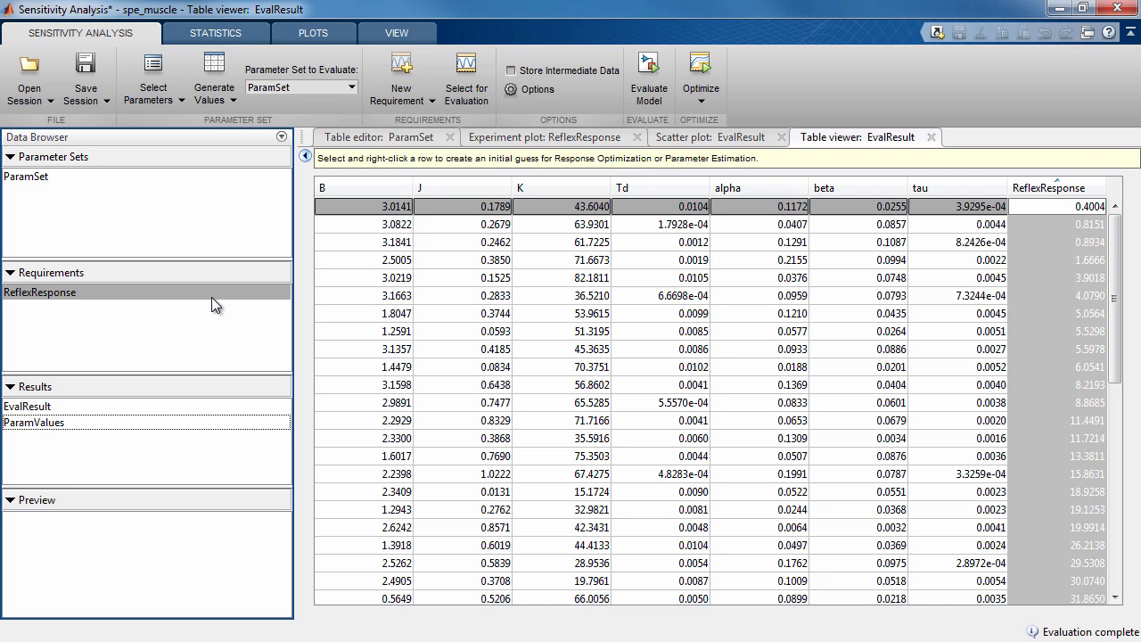
Compute ranked correlation, standardized regression and partial correlation statistics for EvalResult, leaving out the linear type
click(664, 138)
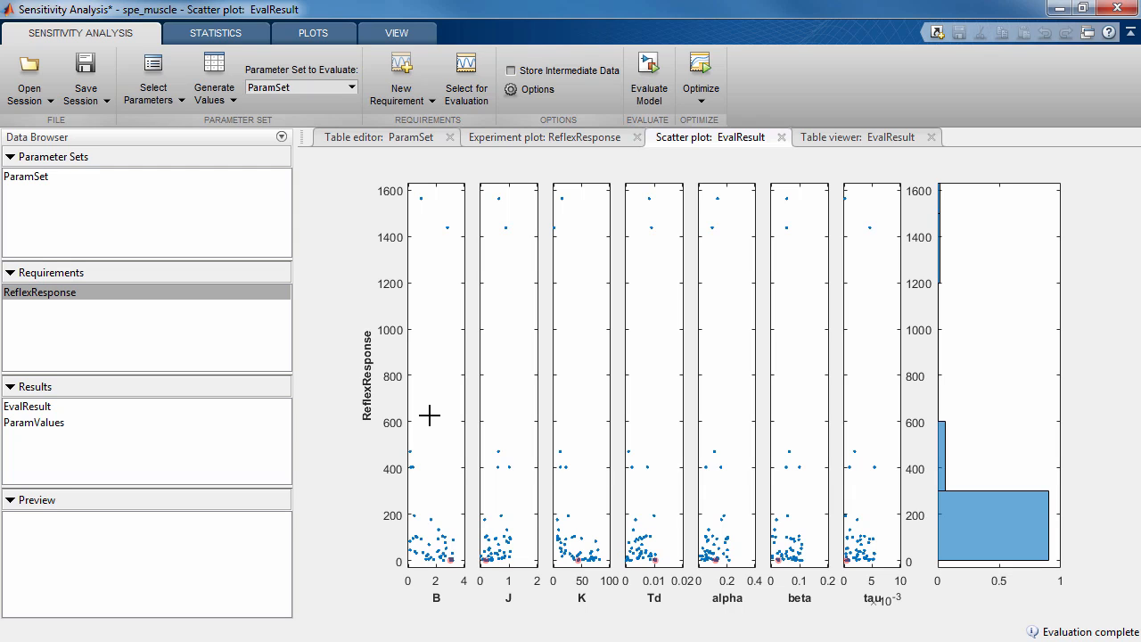
click(239, 37)
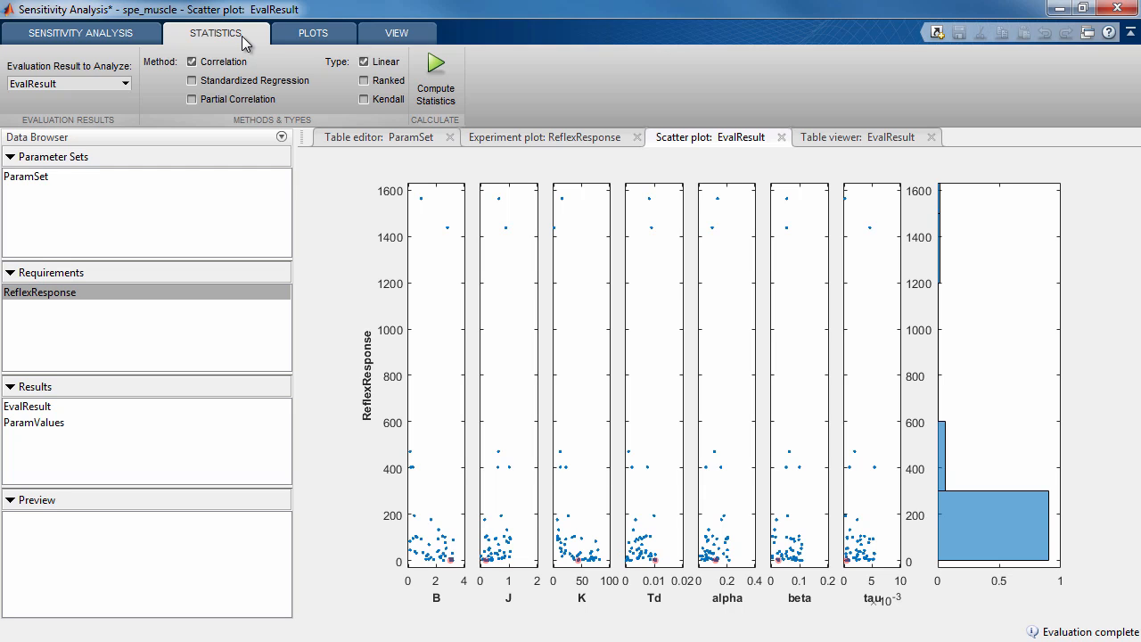
click(201, 83)
click(207, 98)
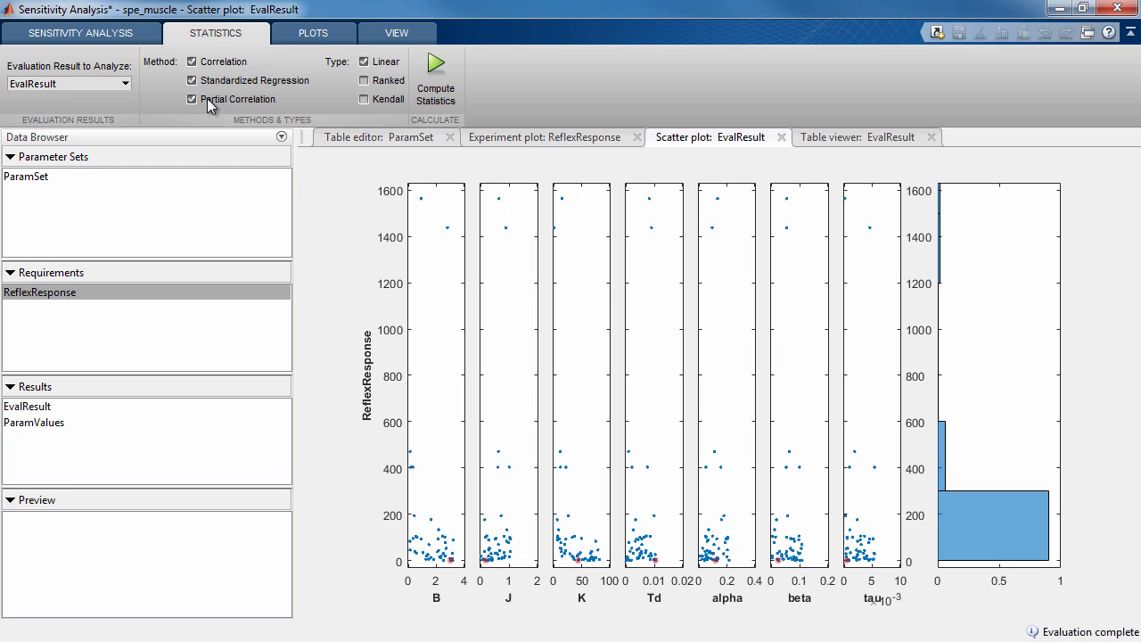
click(390, 63)
click(388, 80)
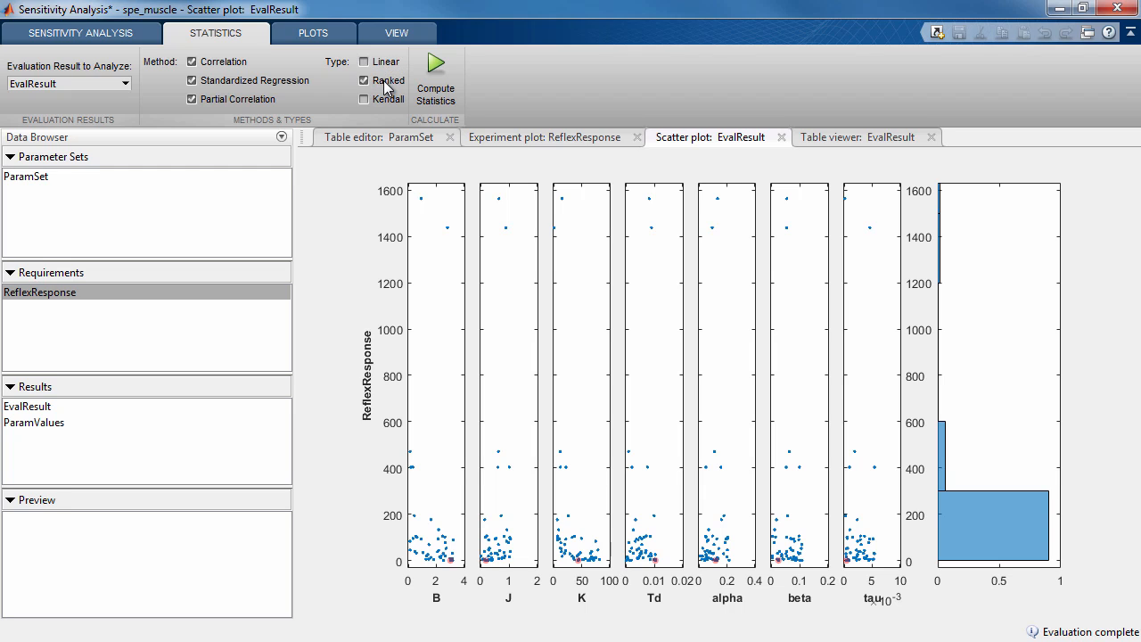
click(434, 78)
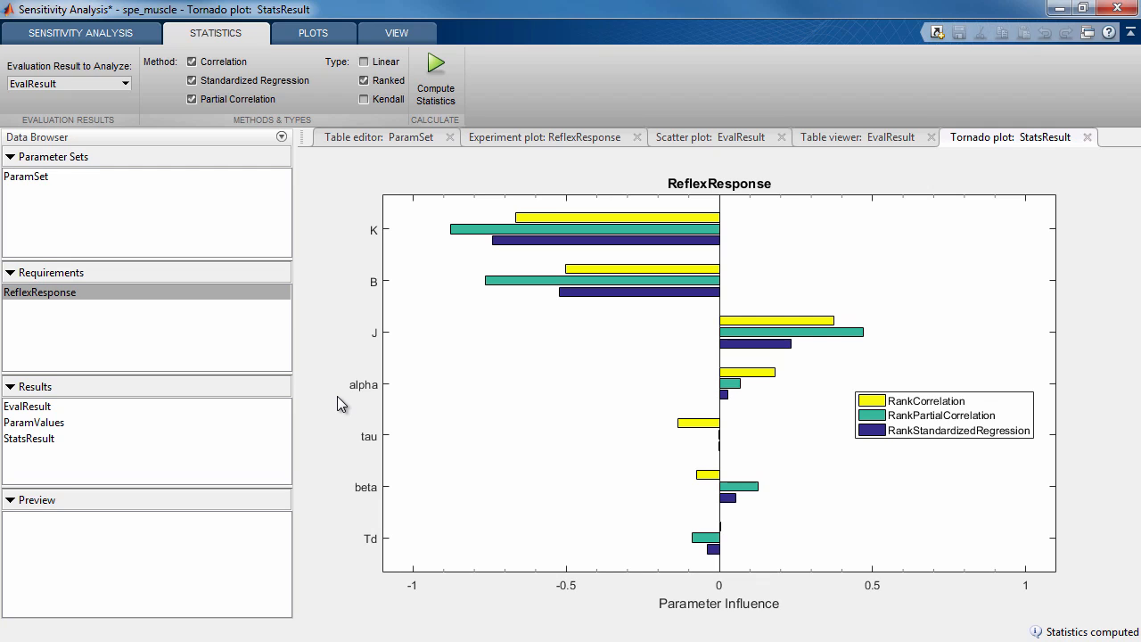
Check ParamValues and create a parameter estimation session that imports it as the initial guess together with the ReflexResponse experiment
click(68, 425)
scroll(285, 539, down, 2)
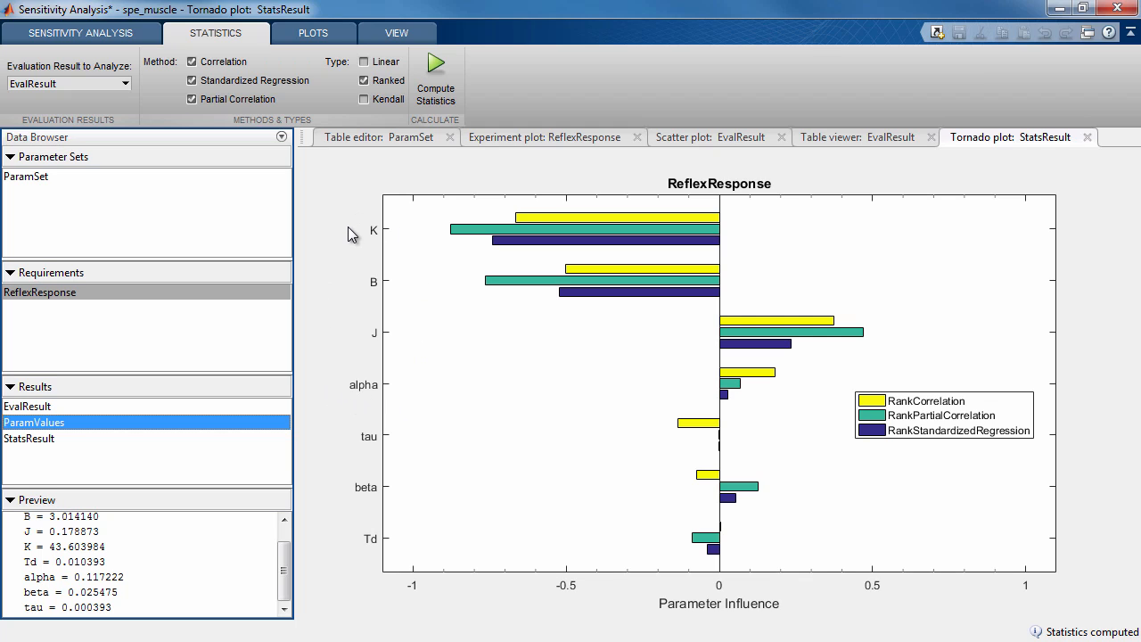
click(129, 38)
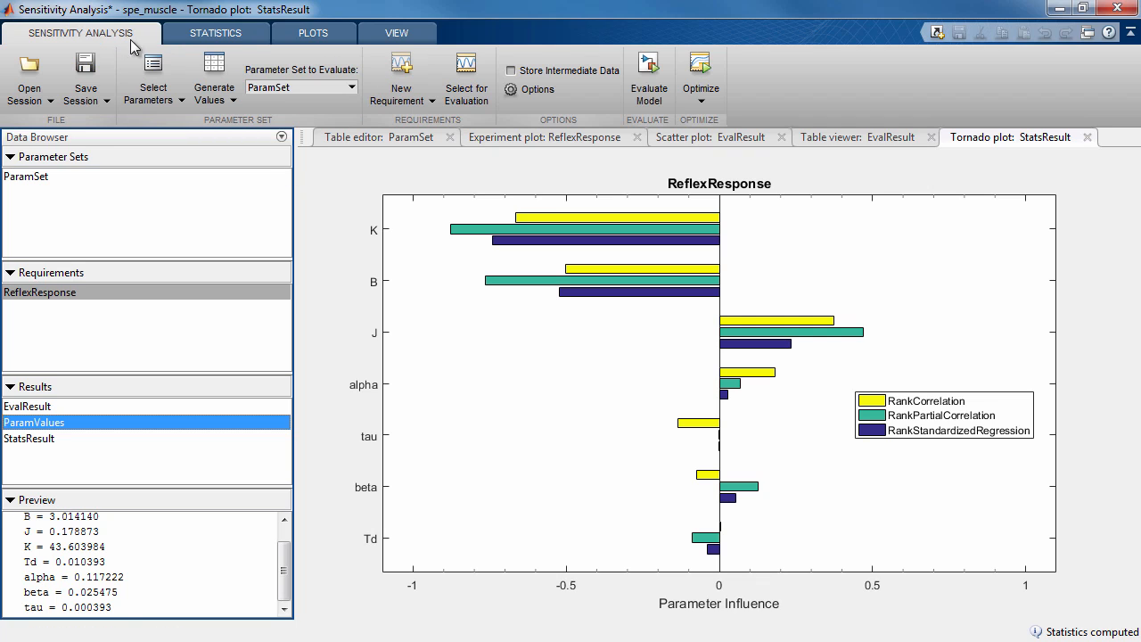
click(700, 102)
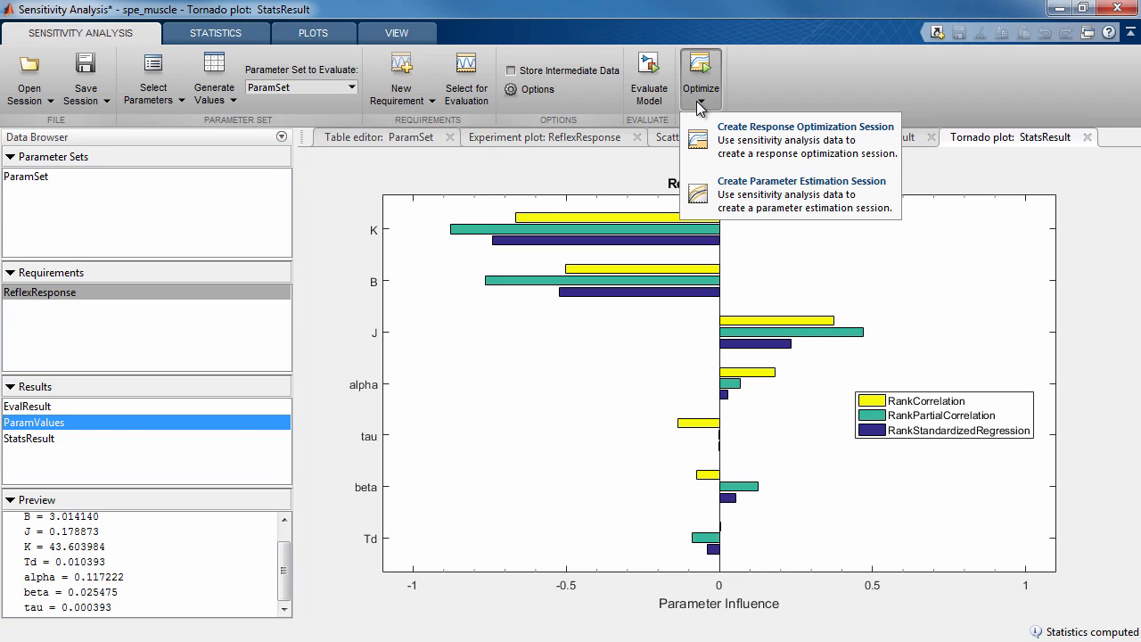
click(772, 196)
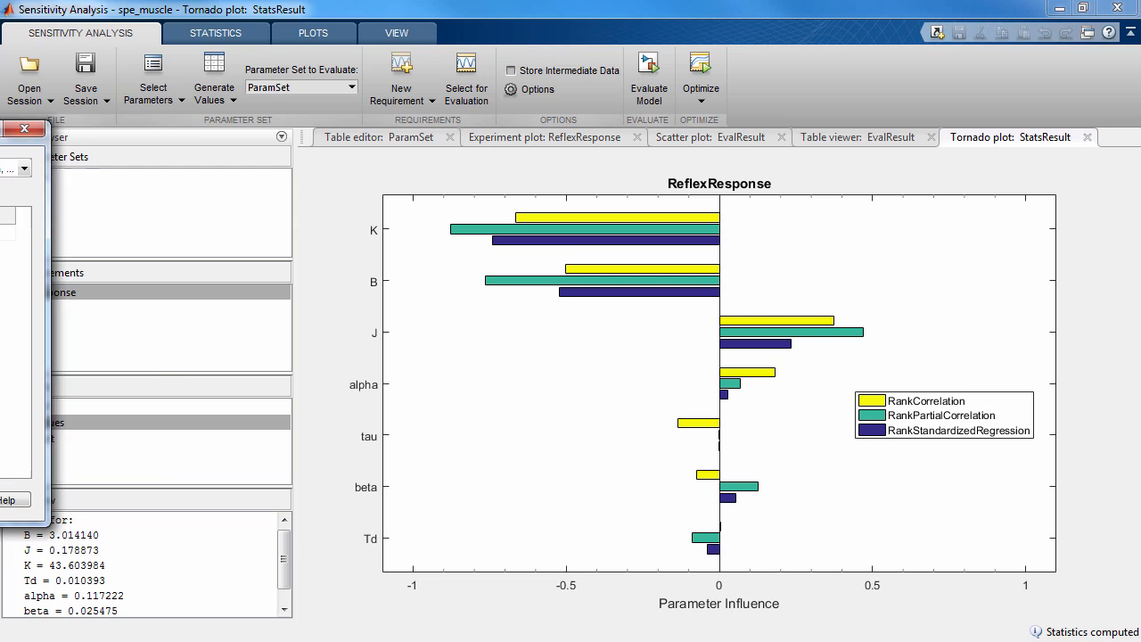
drag(1, 130, 716, 138)
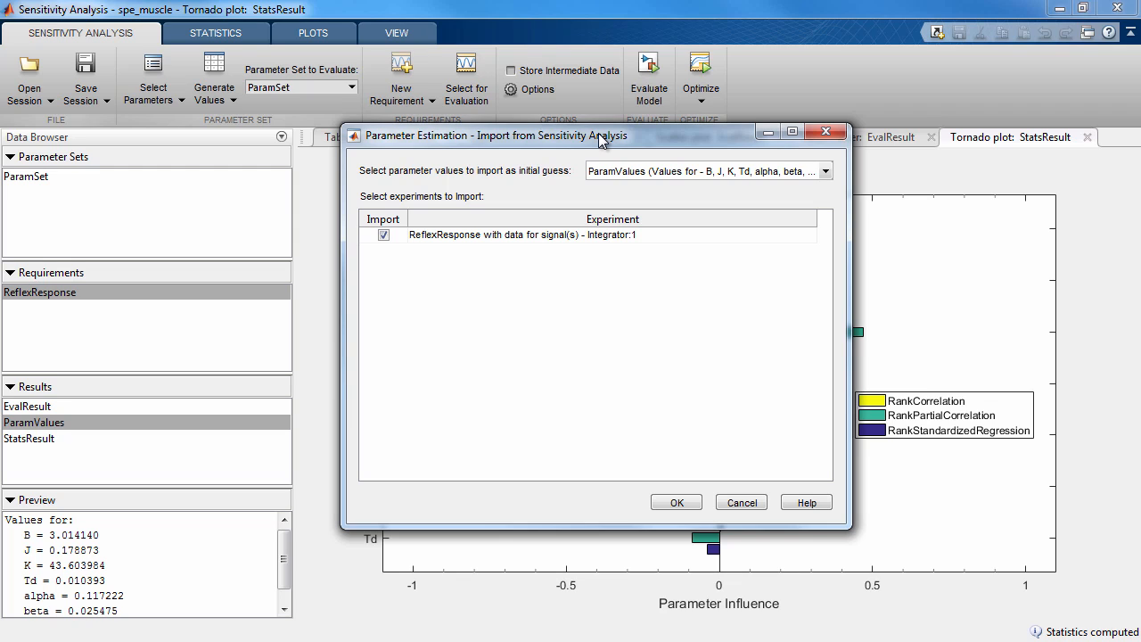
click(699, 172)
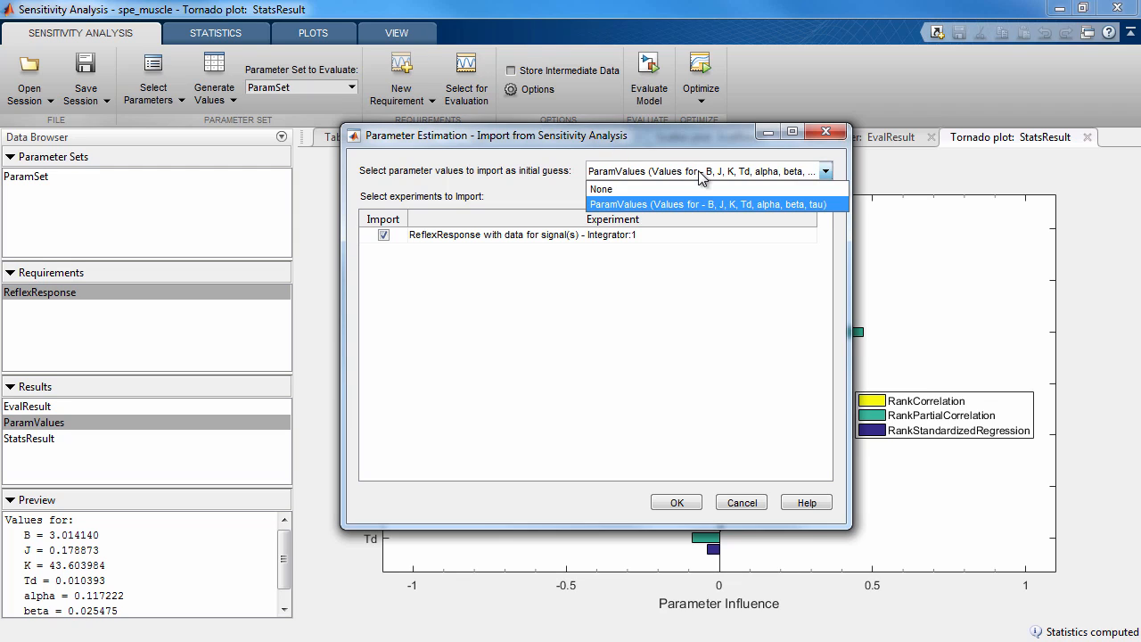
click(699, 175)
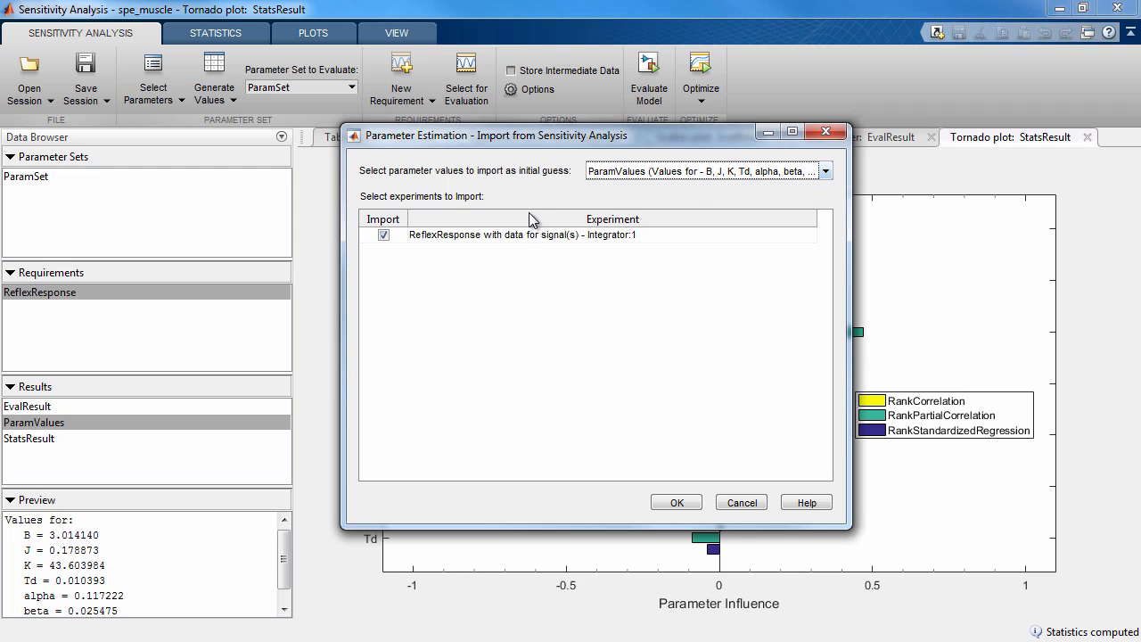
click(512, 235)
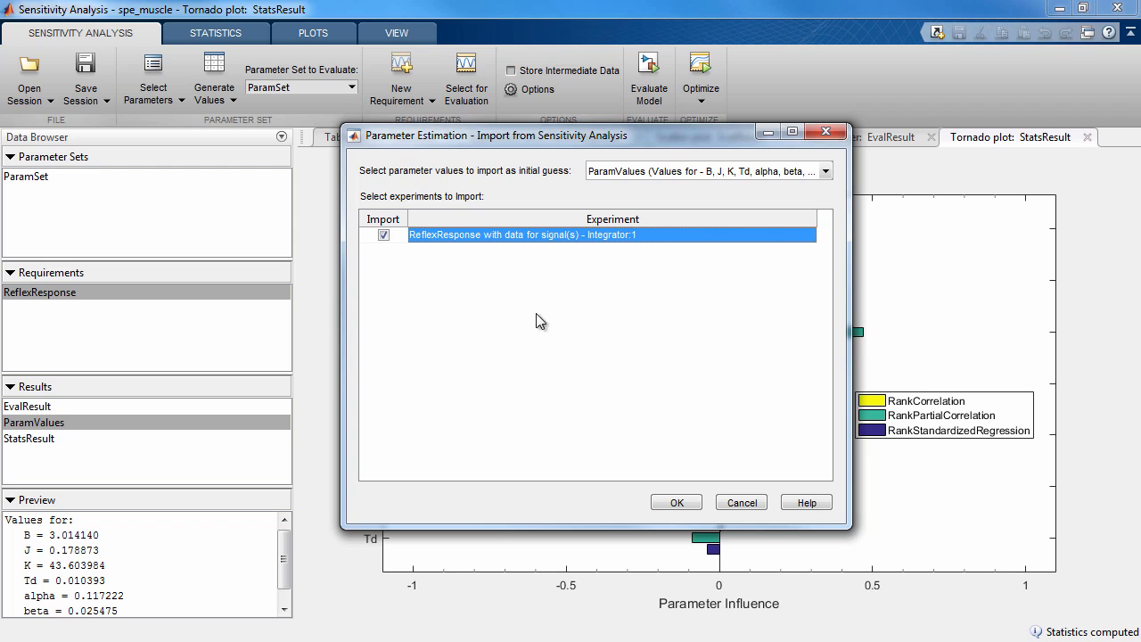
click(670, 504)
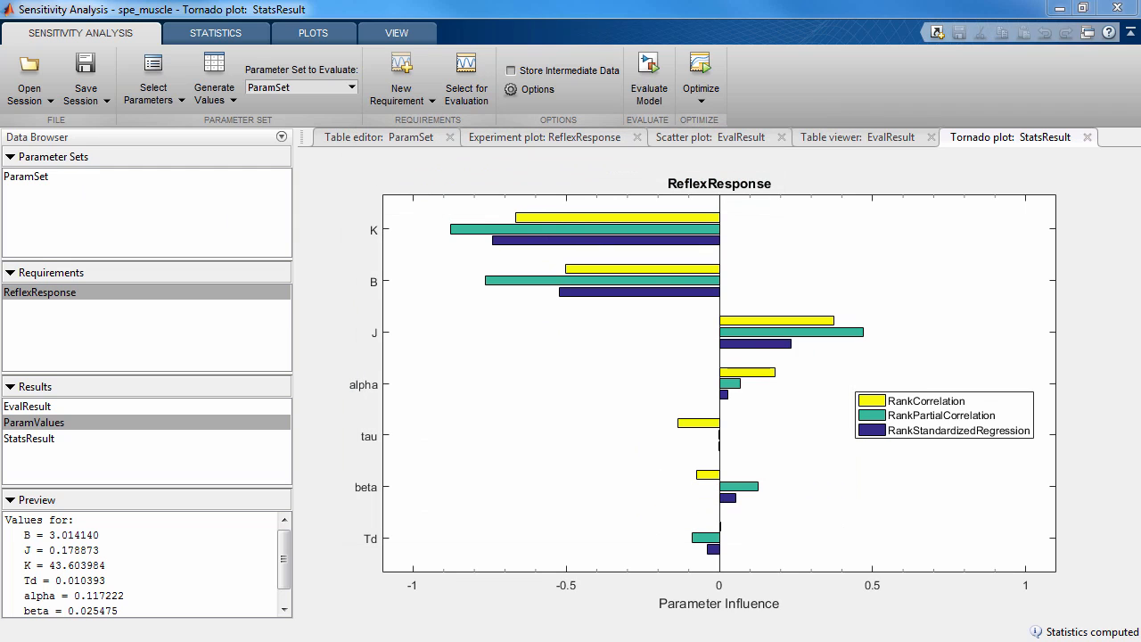
Maximize the new Parameter Estimation session and check its imported parameter list and the ReflexResponse preview
drag(0, 294, 743, 5)
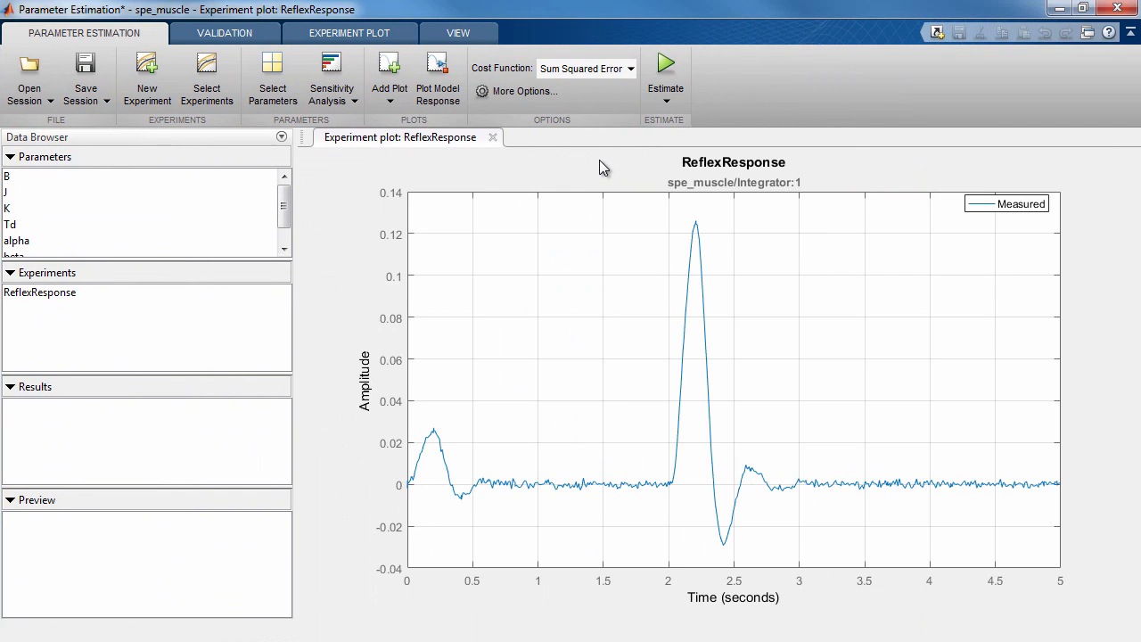
drag(284, 193, 263, 233)
click(241, 290)
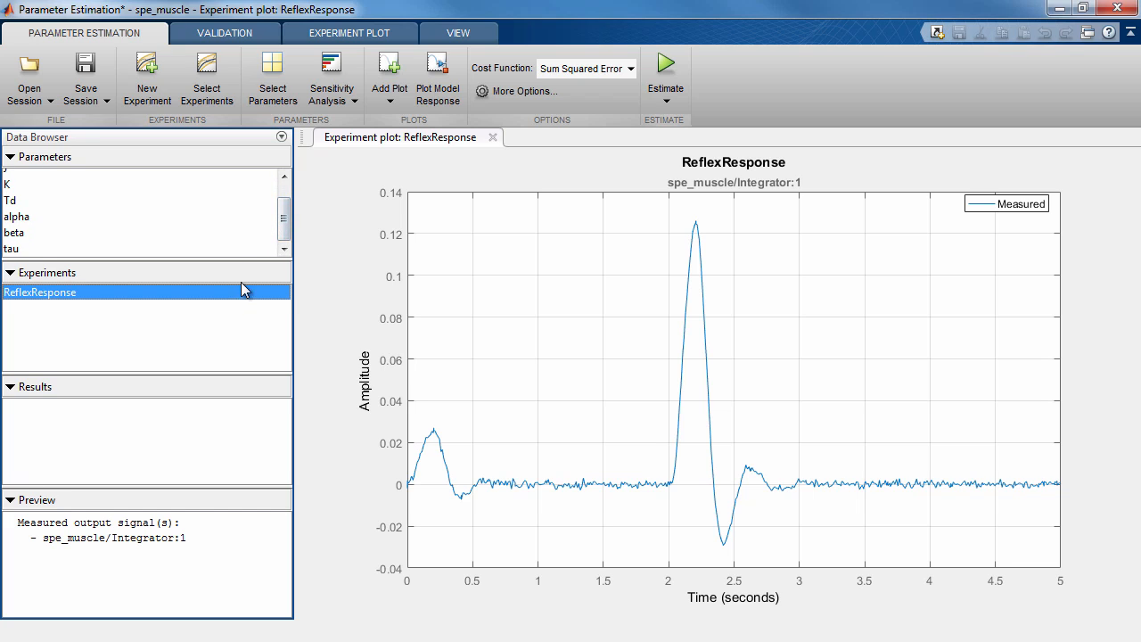
Exclude Td, beta and tau from the estimated parameters, keeping B, J, K and alpha, and move the parameter editor higher
click(277, 107)
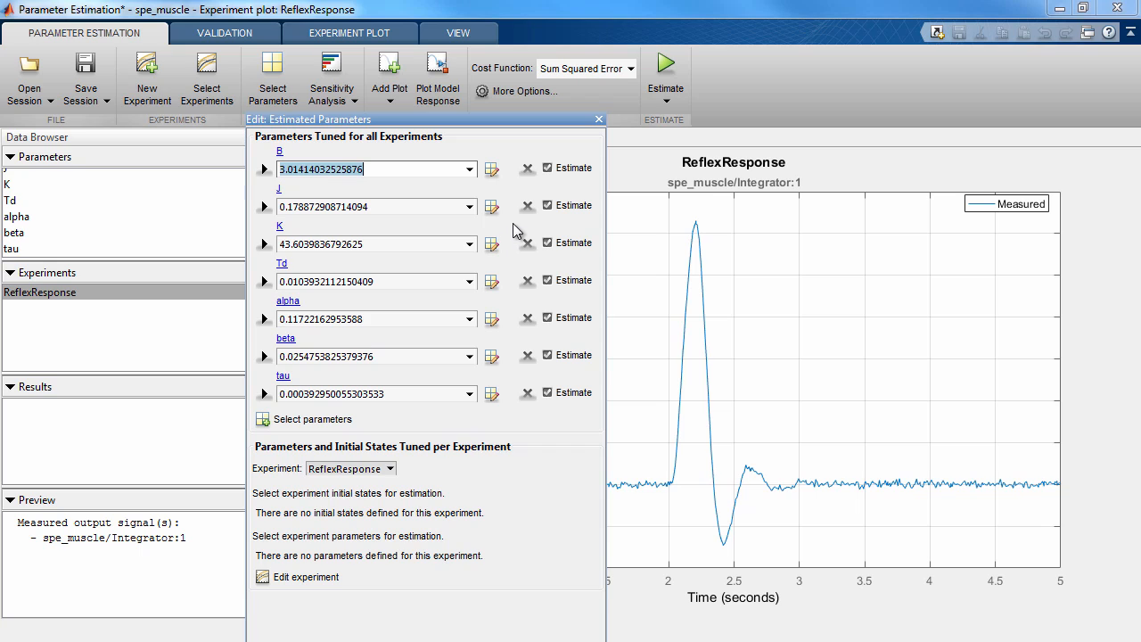
click(546, 280)
click(547, 354)
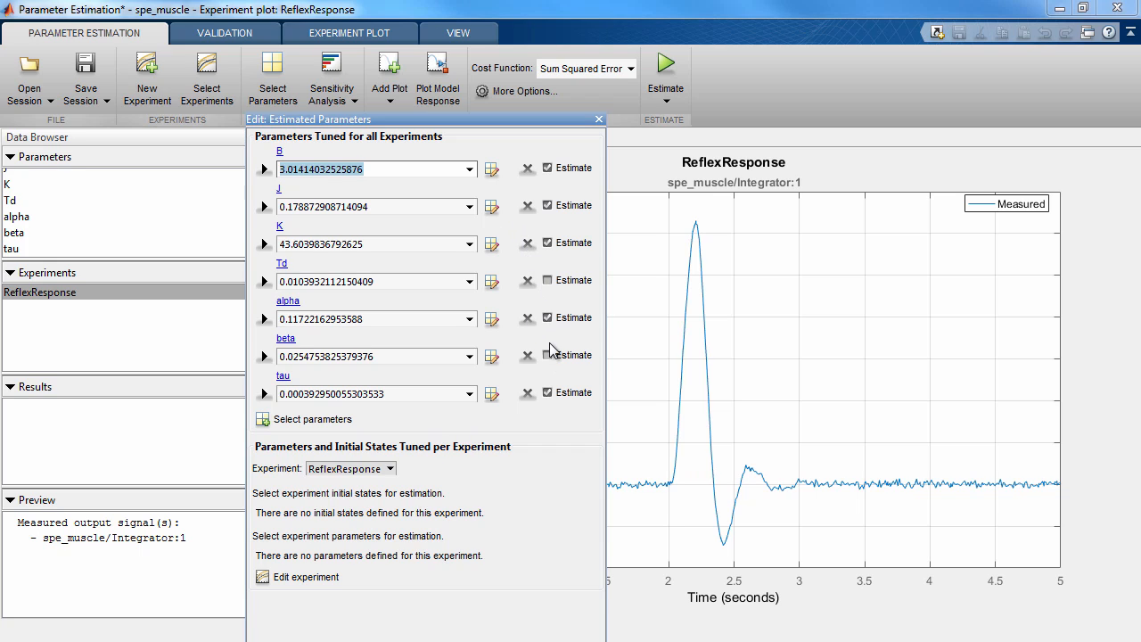
click(547, 392)
drag(521, 119, 515, 49)
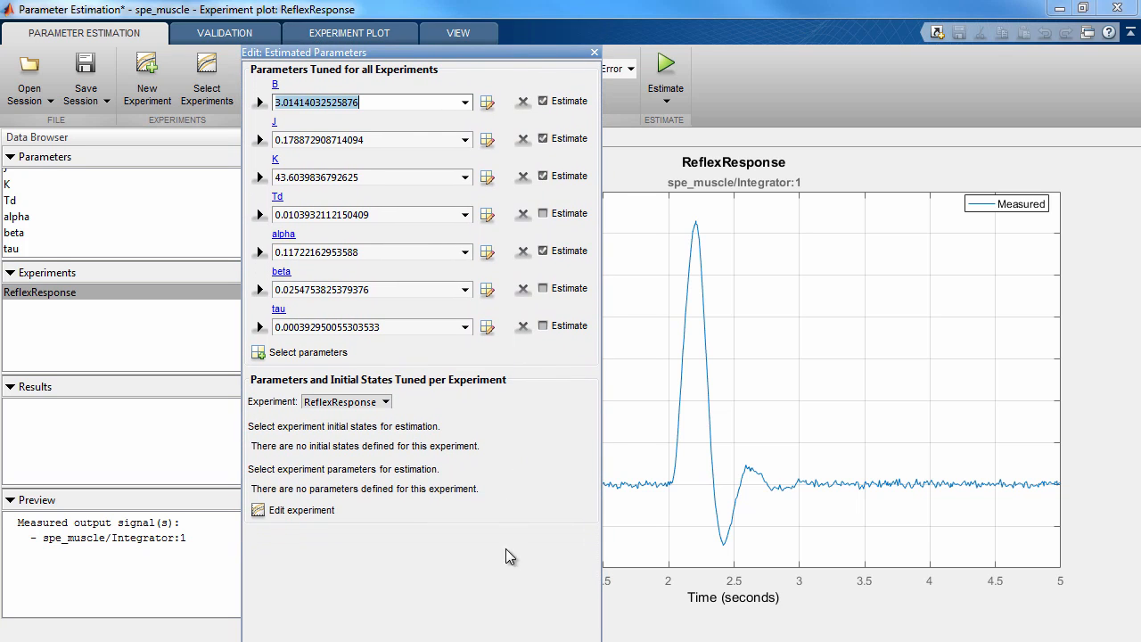
Accept the estimated-parameter selection and run the estimation against ReflexResponse with the Sum Squared Error cost function
click(524, 626)
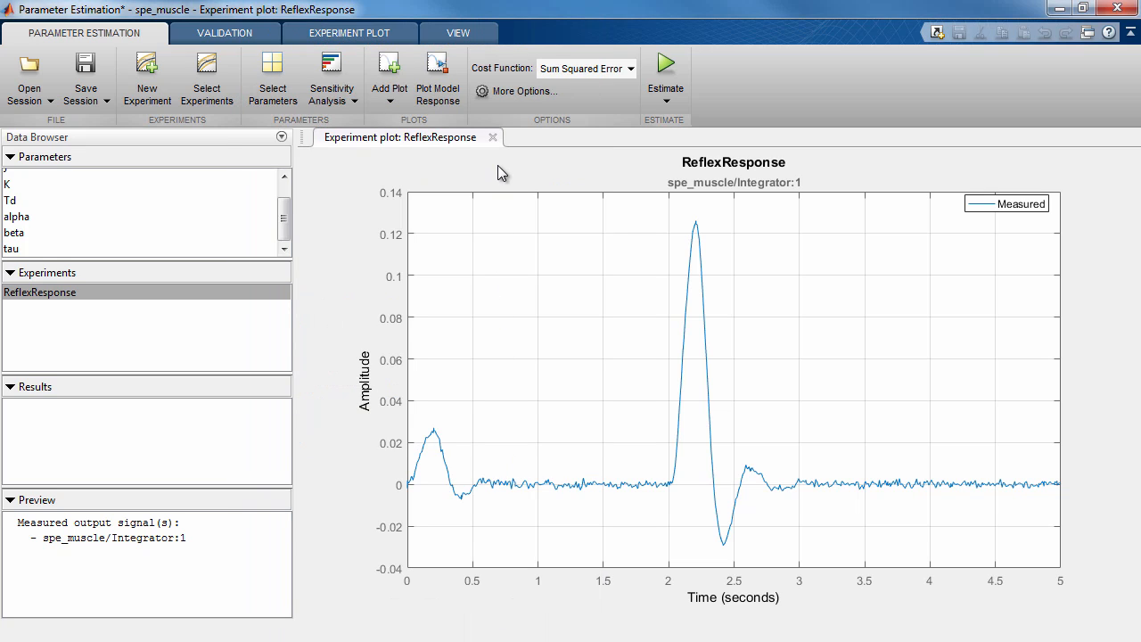
click(665, 77)
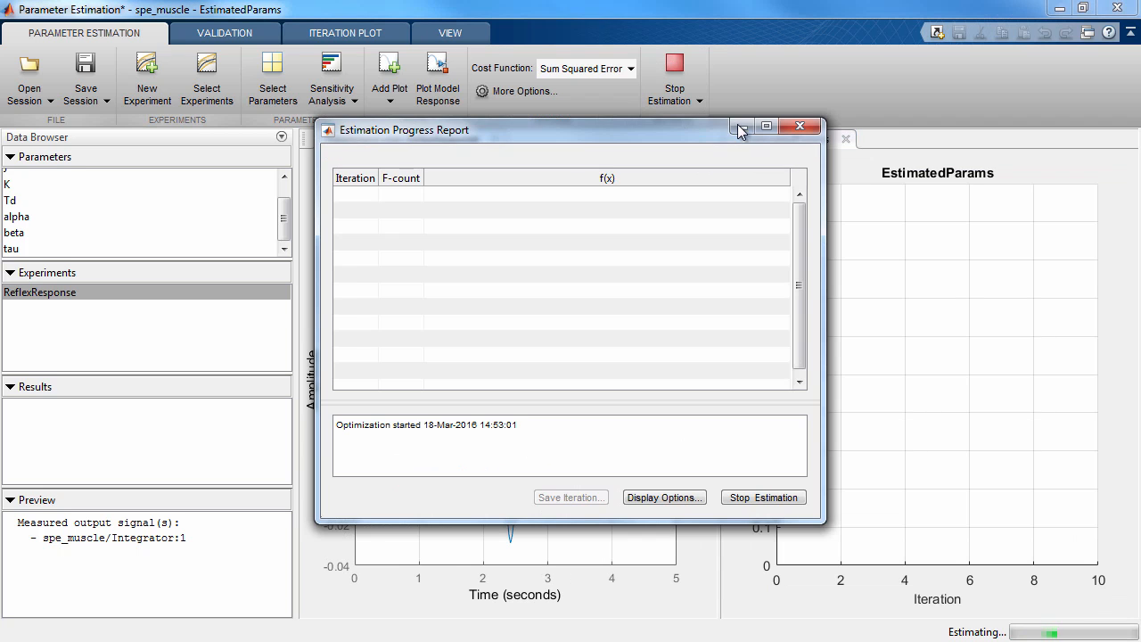
click(739, 128)
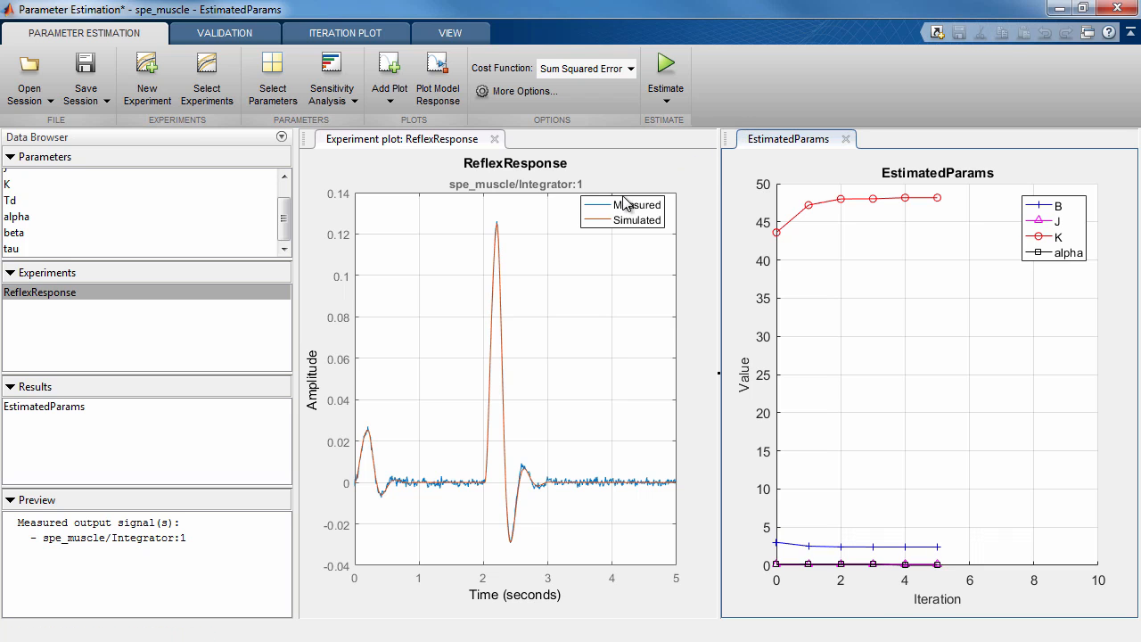
Switch to the Sensitivity Analysis & Monte Carlo Simulations deck in PowerPoint and present it from slide 11, advancing to slide 12
key(alt+Tab)
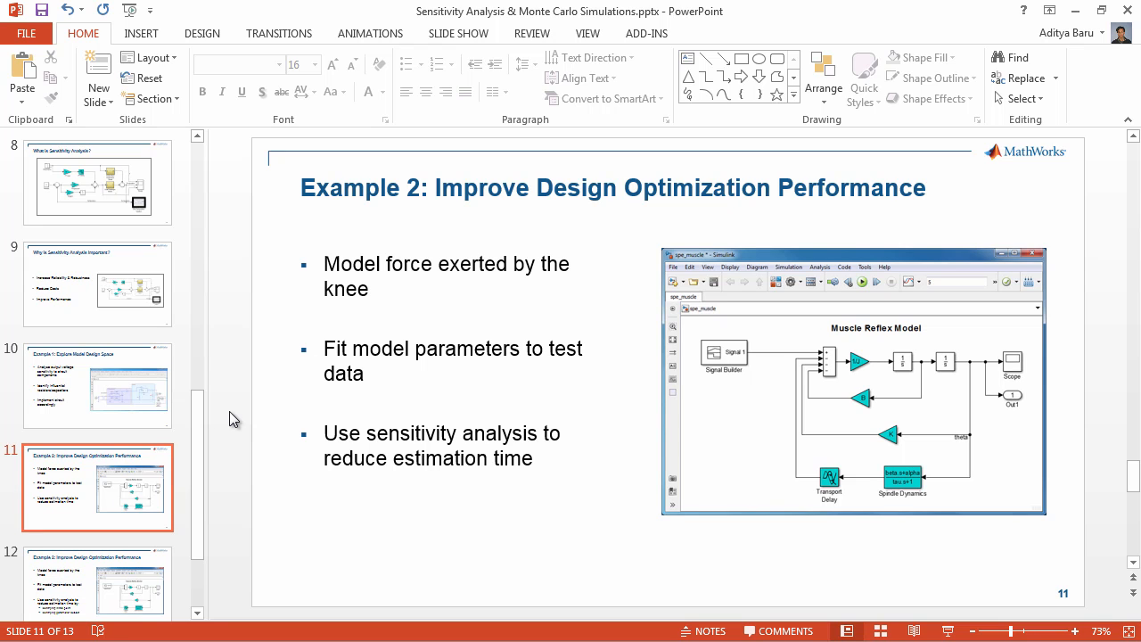
key(shift+F5)
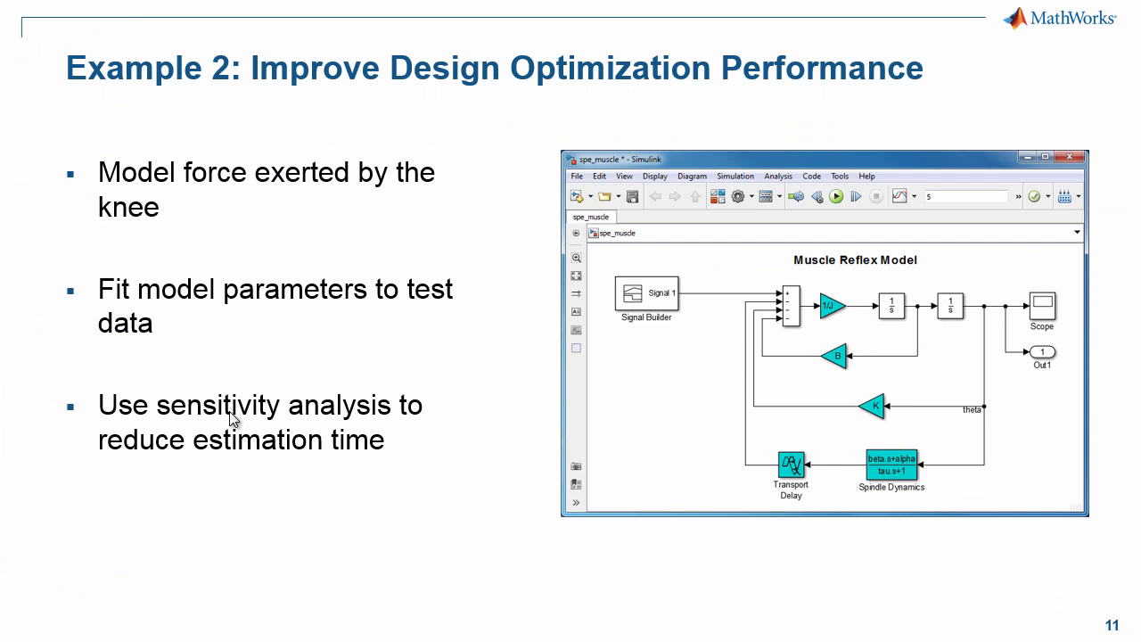
key(Right)
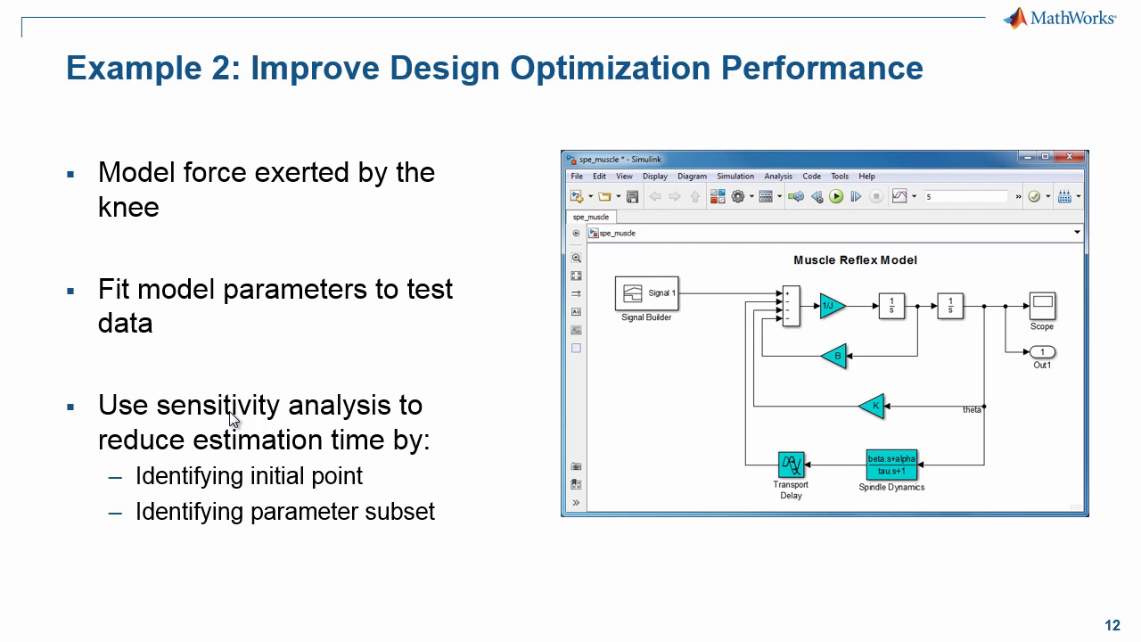